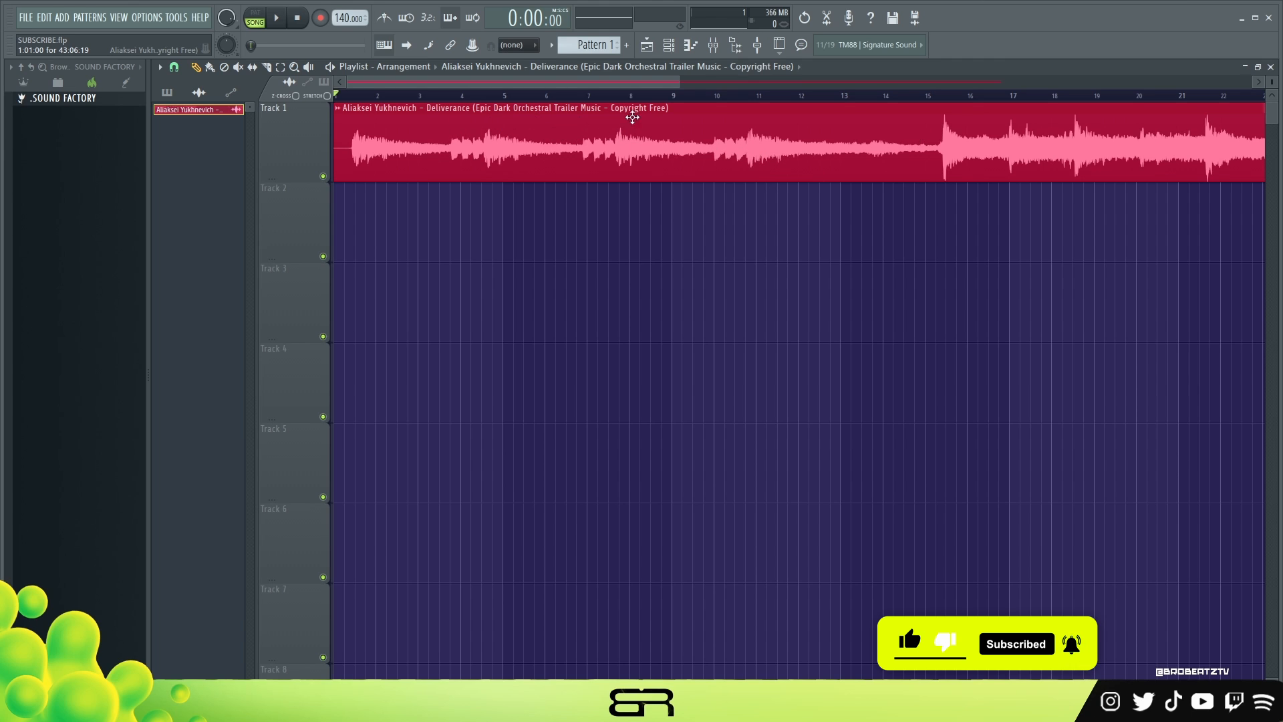
# Detect the Track 1 audio clip's tempo using the 75 to 150 BPM range and apply the detected tempo to the project.
pyautogui.doubleClick(406, 143)
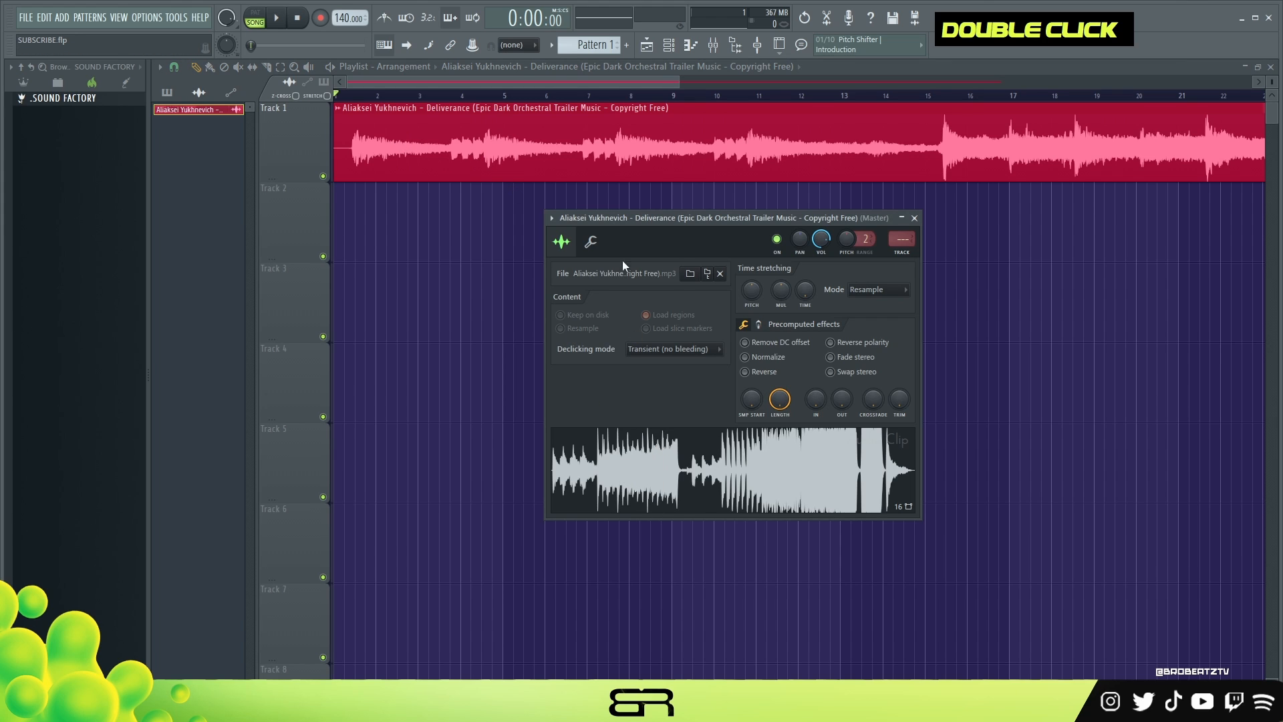
pyautogui.moveTo(627, 213); pyautogui.dragTo(571, 160)
pyautogui.rightClick(609, 404)
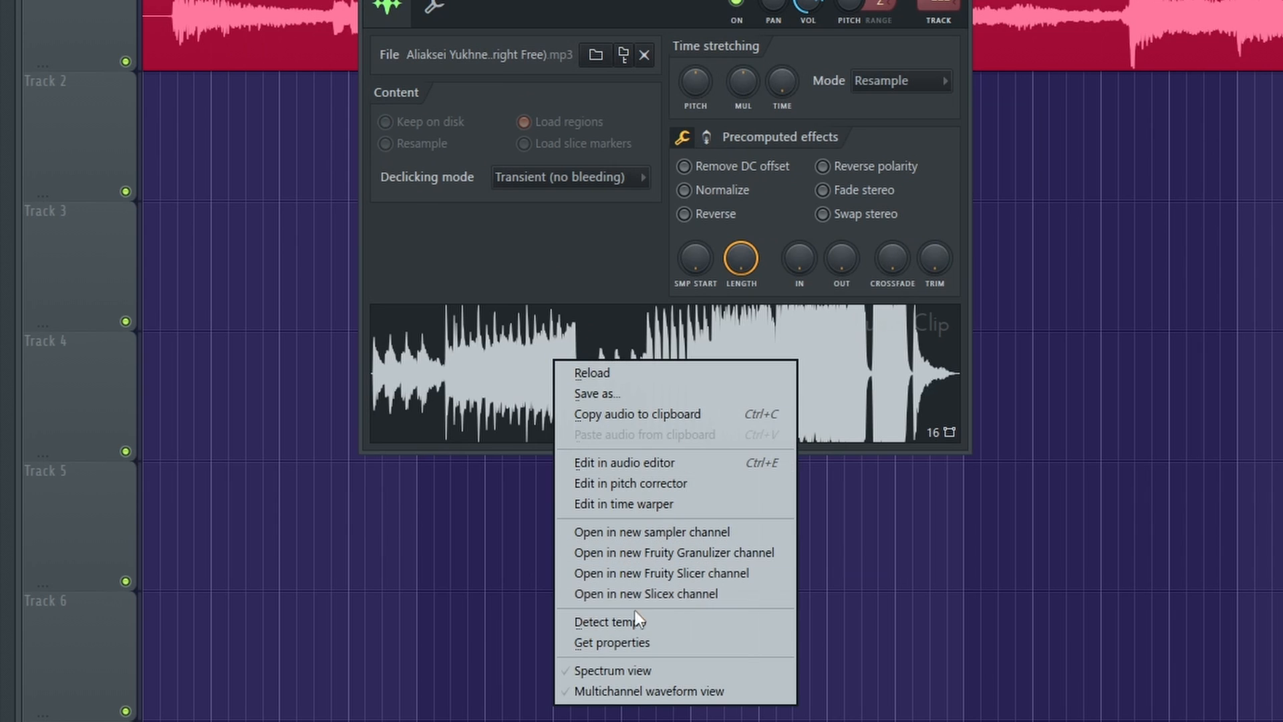
pyautogui.click(610, 623)
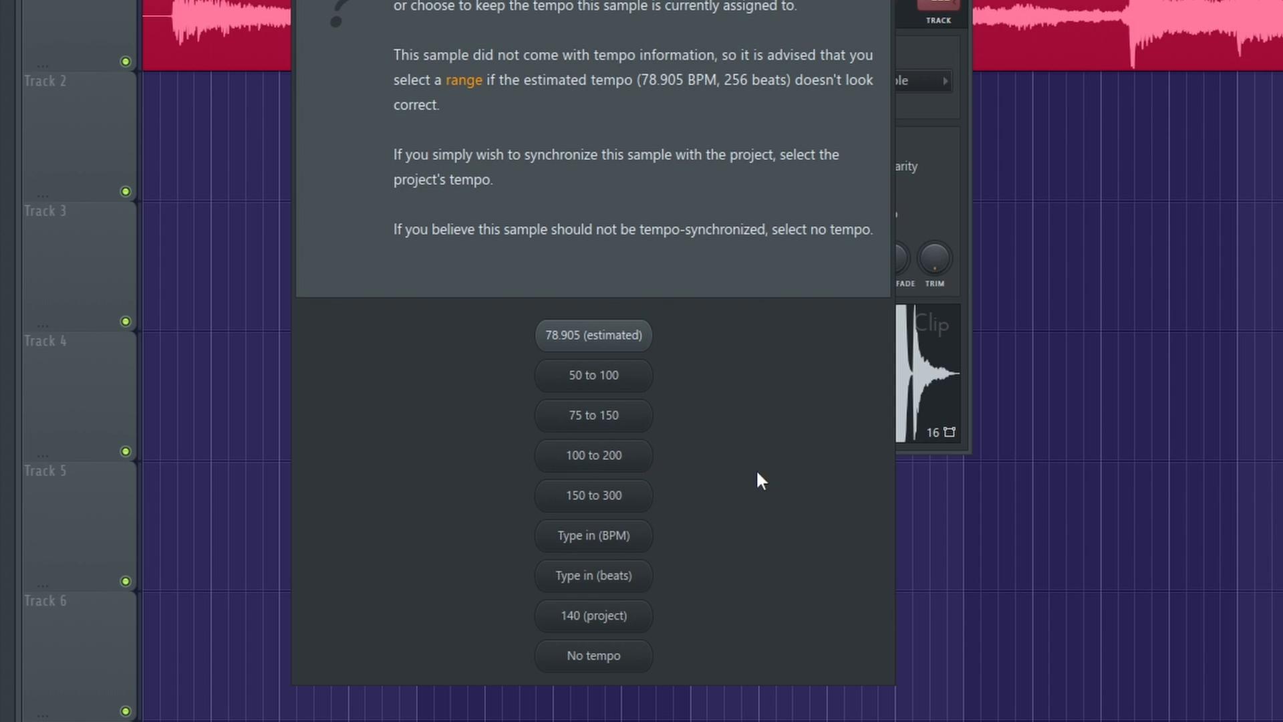
pyautogui.click(591, 415)
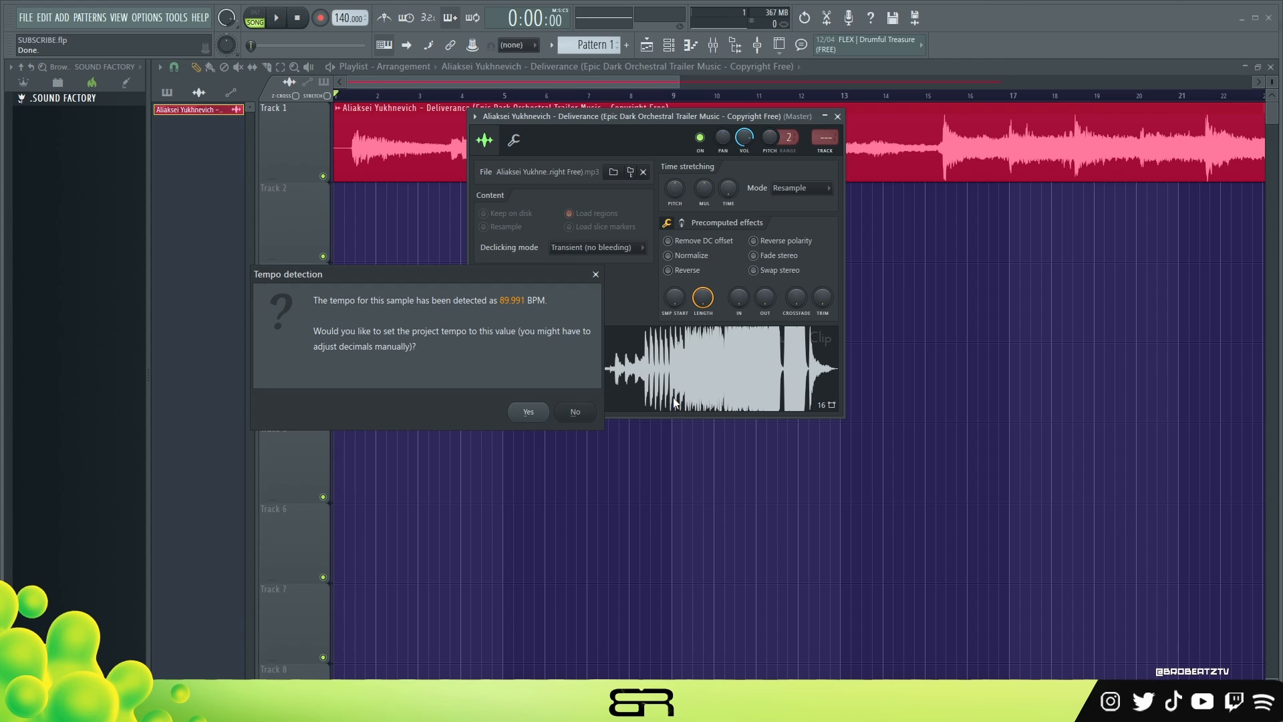
pyautogui.click(530, 413)
pyautogui.click(838, 116)
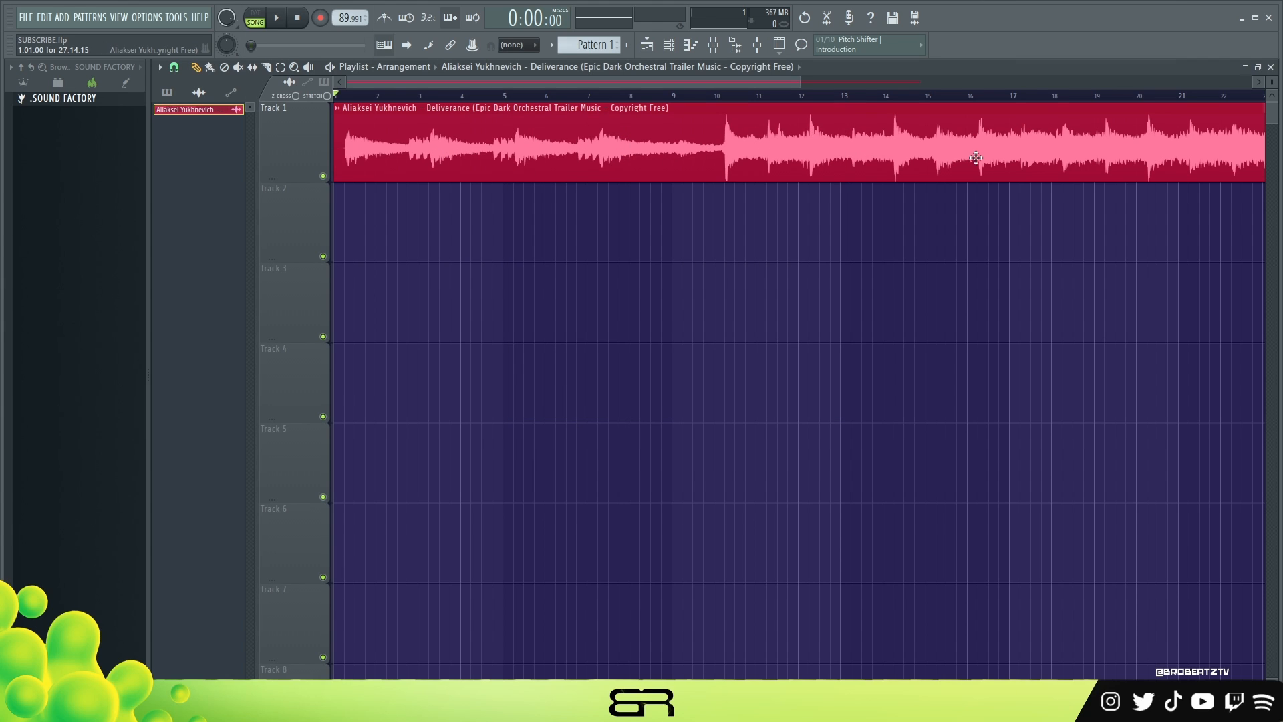
# Try trimming the silent start off the Track 1 clip and aligning it to bar 1, and restore the full clip.
pyautogui.moveTo(338, 166); pyautogui.dragTo(348, 167)
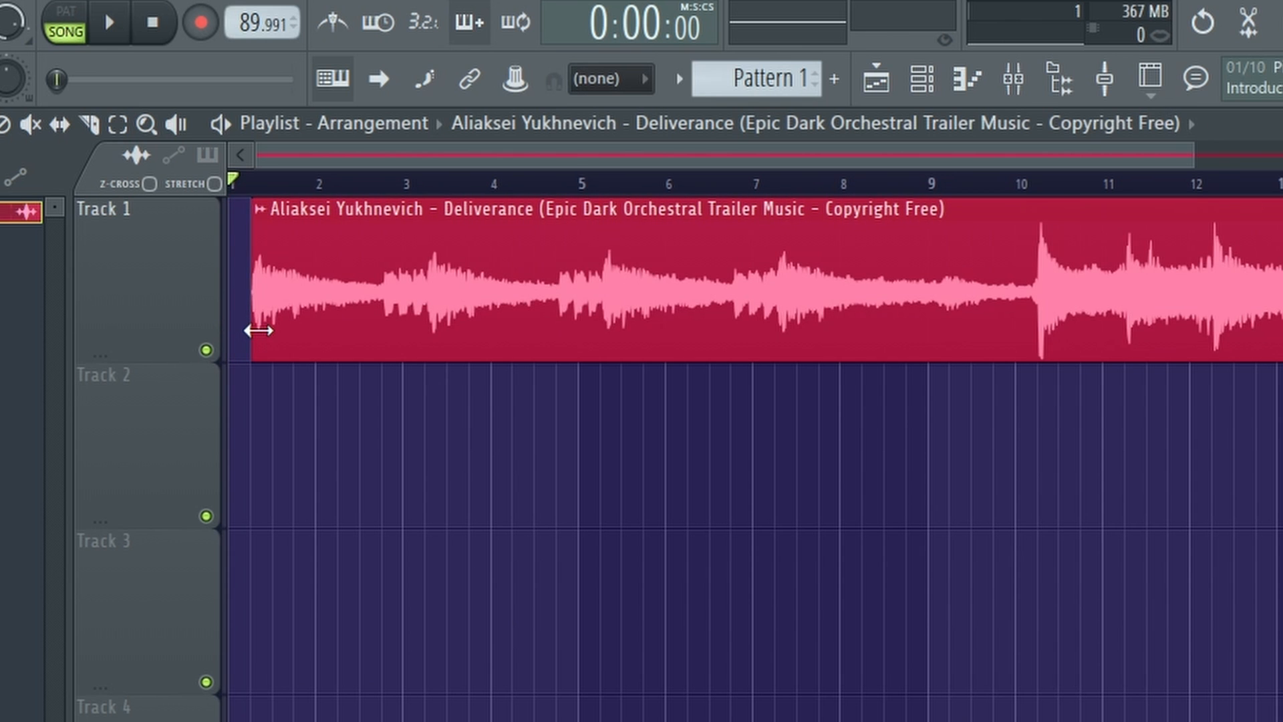
pyautogui.moveTo(444, 293); pyautogui.dragTo(420, 294)
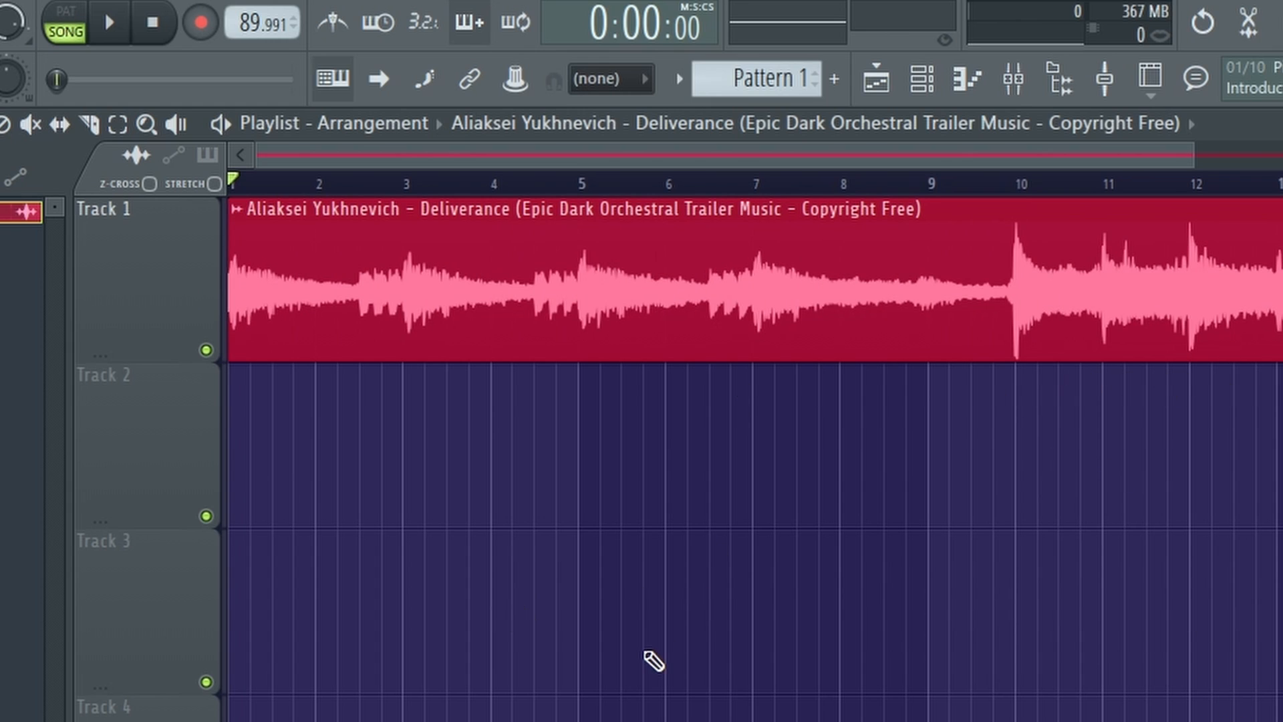
pyautogui.moveTo(354, 298); pyautogui.dragTo(473, 311)
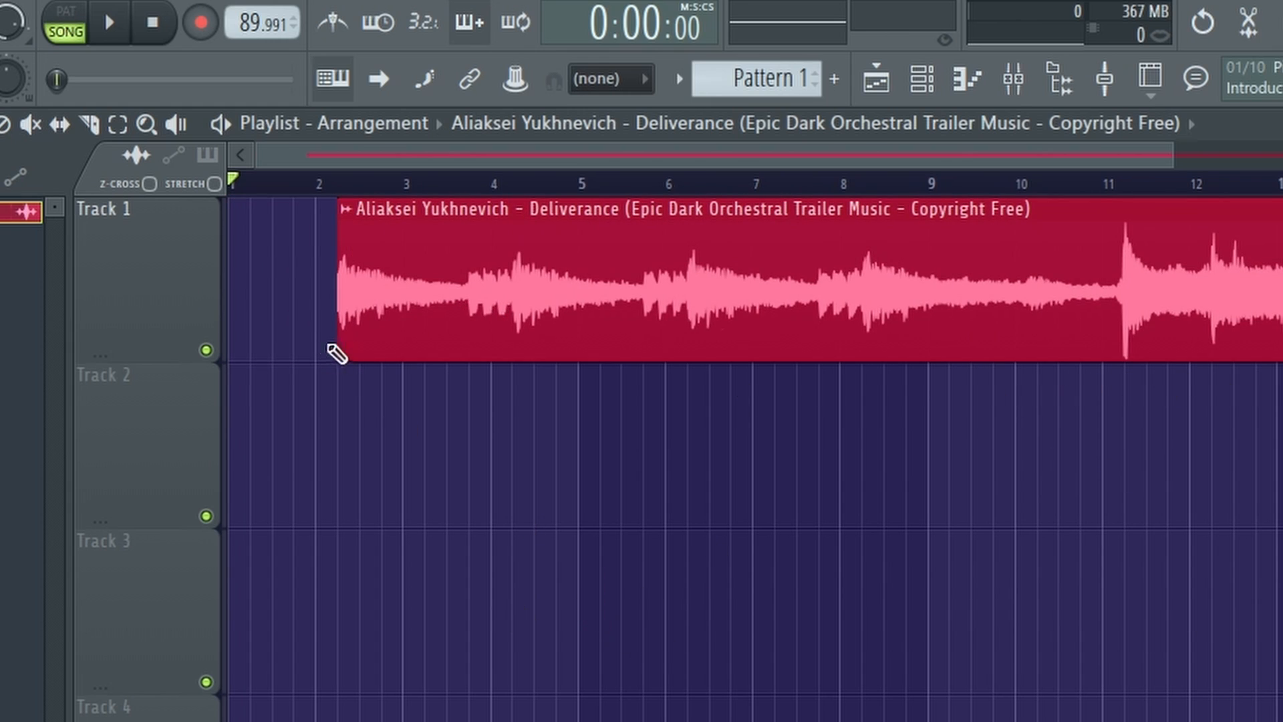
pyautogui.moveTo(338, 339); pyautogui.dragTo(230, 354)
pyautogui.moveTo(772, 328); pyautogui.dragTo(387, 361)
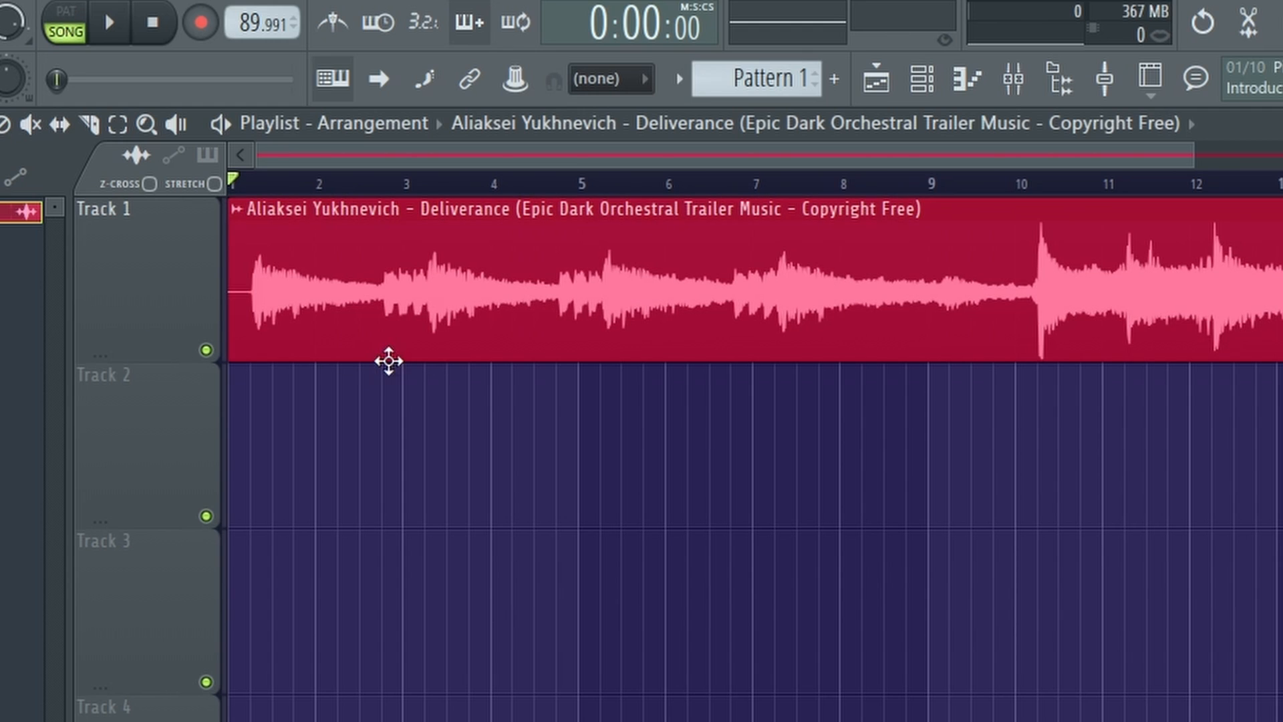
# Reset the project tempo to 140 BPM and trim the clip's leading silence so its first sound starts at bar 1.
pyautogui.rightClick(242, 20)
pyautogui.click(509, 227)
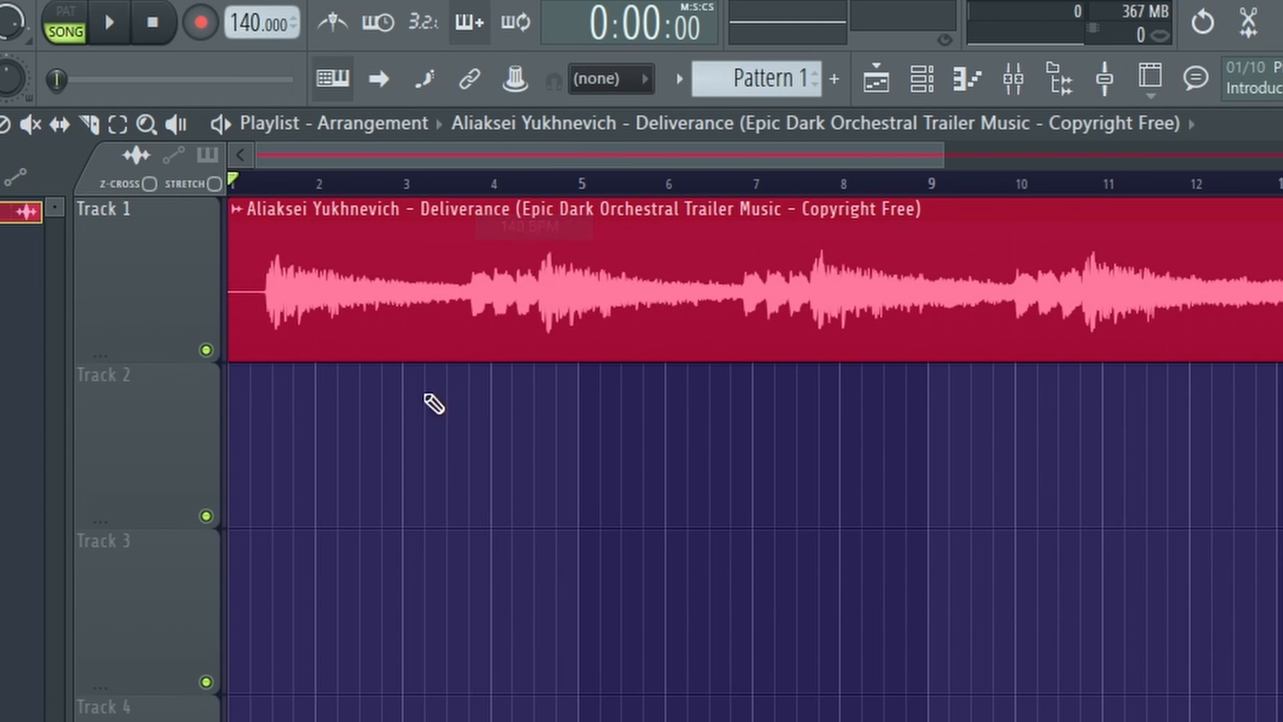
pyautogui.moveTo(247, 338)
pyautogui.mouseDown()
pyautogui.moveTo(234, 338)
pyautogui.moveTo(275, 341)
pyautogui.moveTo(234, 337)
pyautogui.mouseUp()
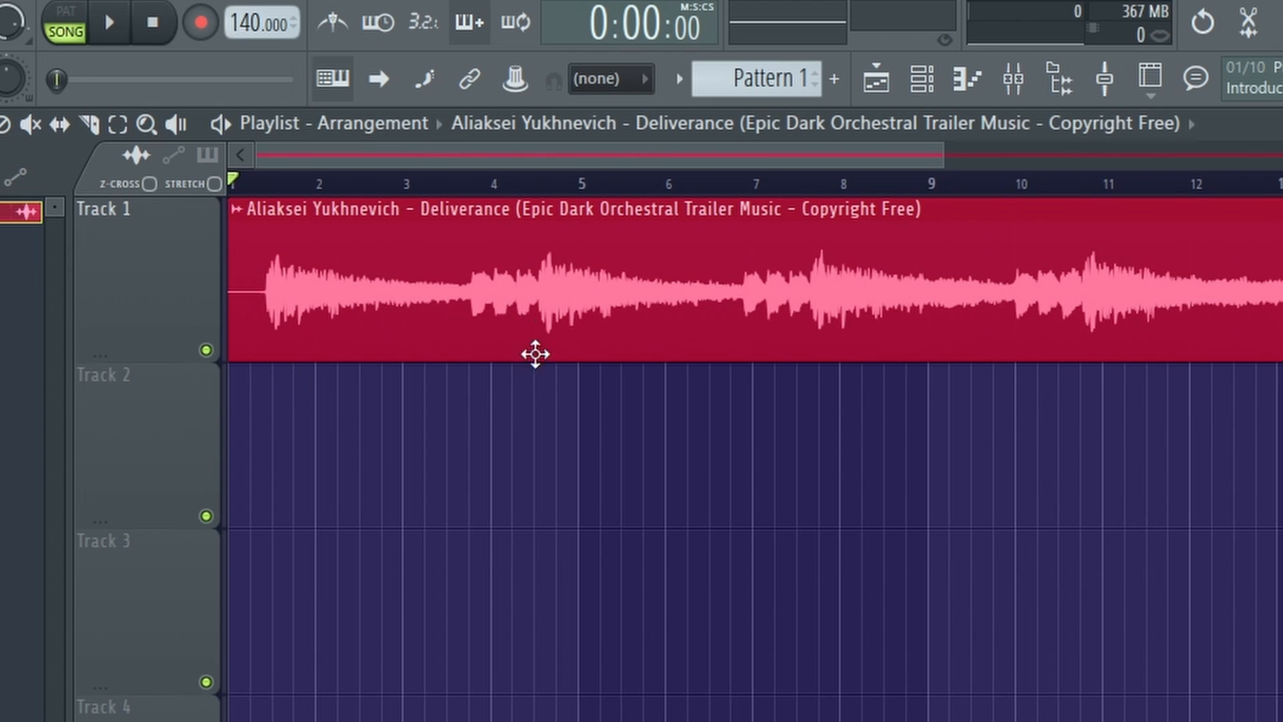
pyautogui.moveTo(229, 334)
pyautogui.mouseDown()
pyautogui.moveTo(269, 337)
pyautogui.moveTo(234, 337)
pyautogui.mouseUp()
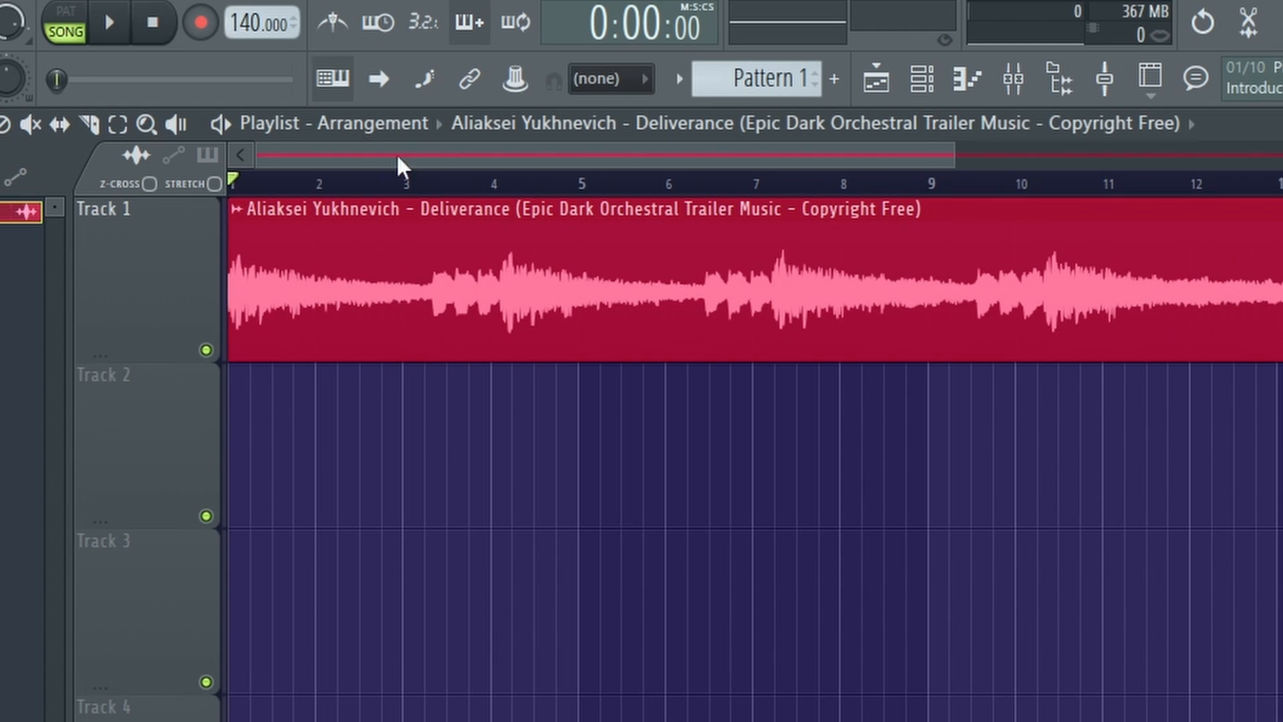
# Set the project tempo to 90 BPM to match the trimmed clip to the grid.
pyautogui.moveTo(248, 20); pyautogui.dragTo(265, 40)
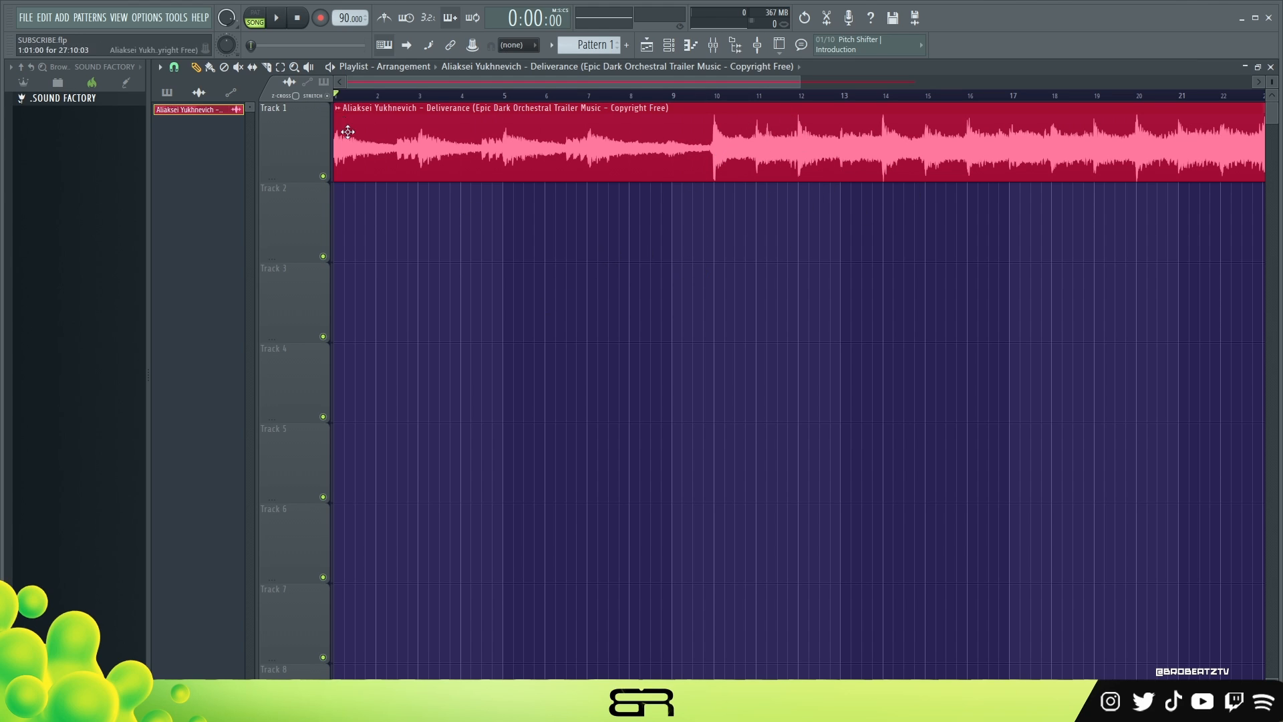
pyautogui.moveTo(337, 142); pyautogui.dragTo(272, 187)
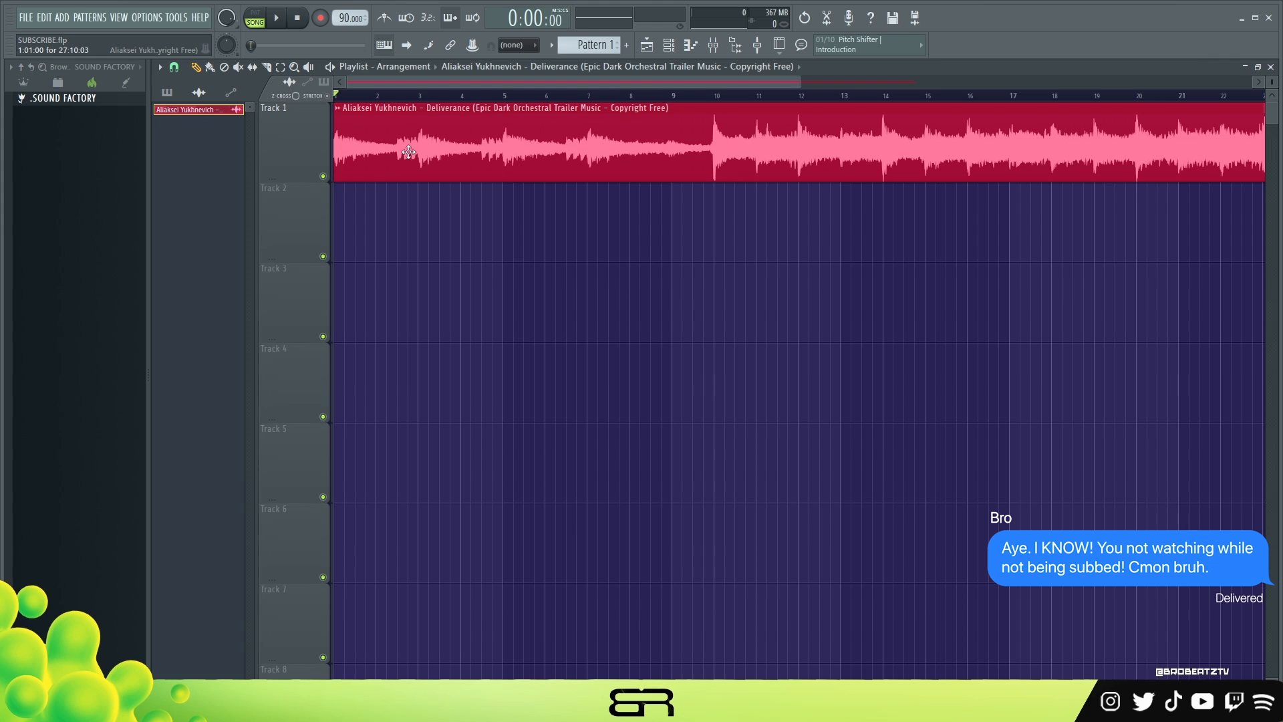
# Open the Track 1 clip's audio in the Edison audio editor, and reposition and widen the editor window below the clip.
pyautogui.doubleClick(472, 142)
pyautogui.rightClick(566, 356)
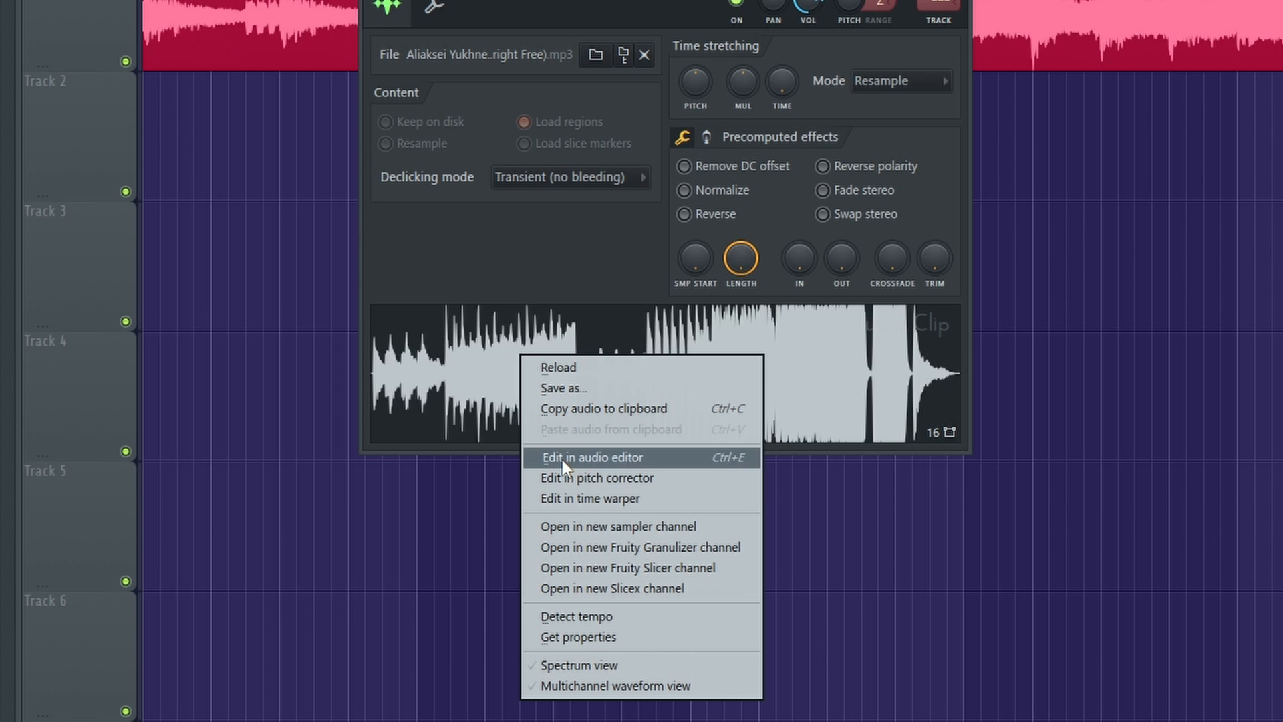
pyautogui.click(563, 460)
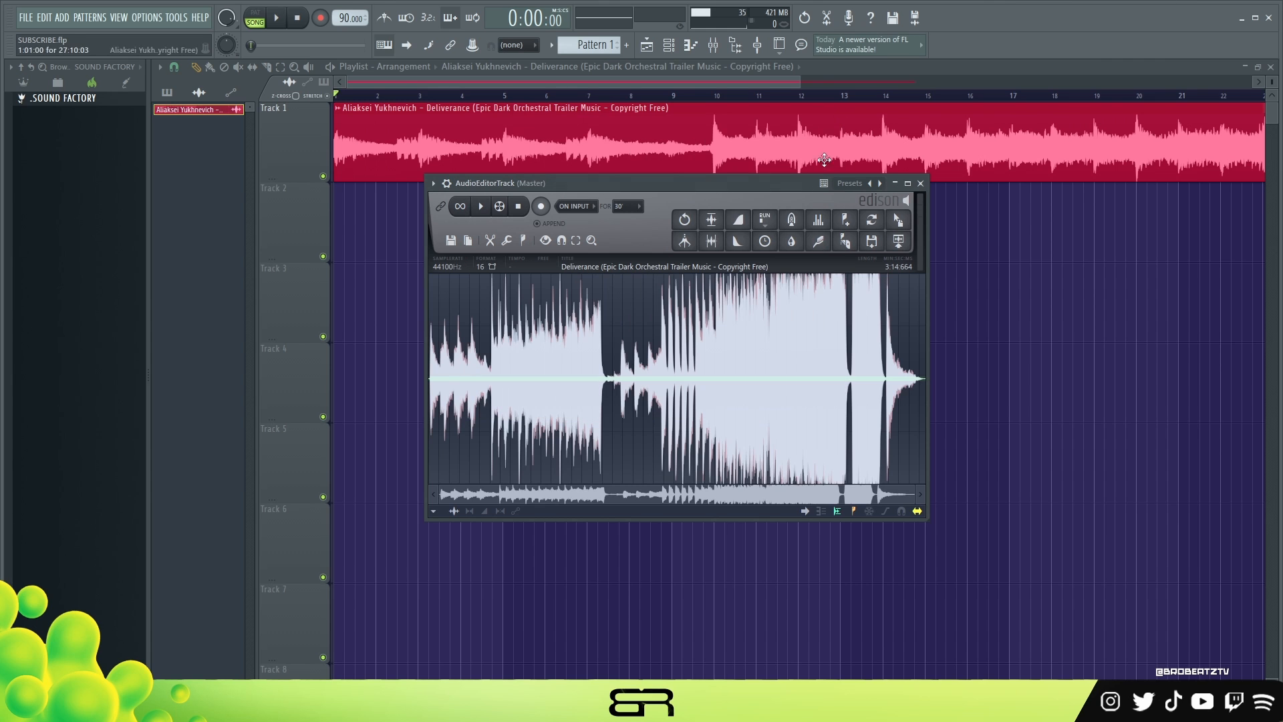
pyautogui.moveTo(626, 67); pyautogui.dragTo(504, 84)
pyautogui.moveTo(557, 189); pyautogui.dragTo(543, 197)
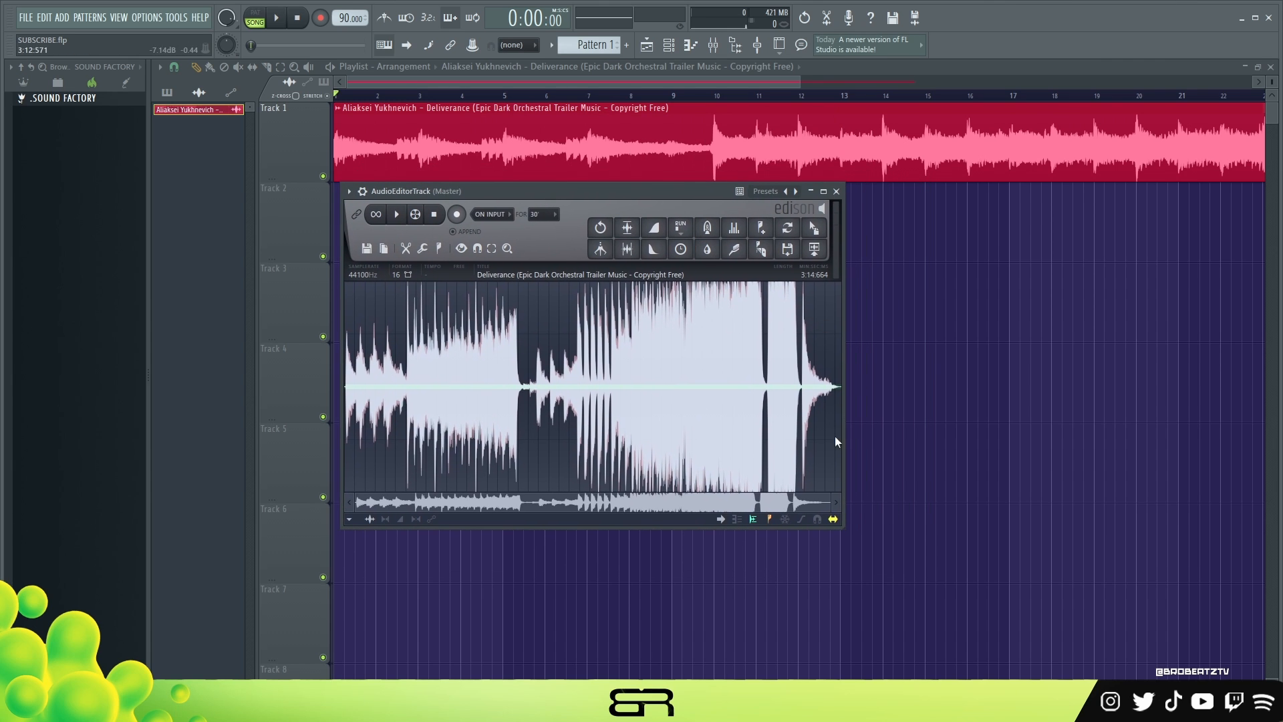
pyautogui.moveTo(844, 530); pyautogui.dragTo(1204, 528)
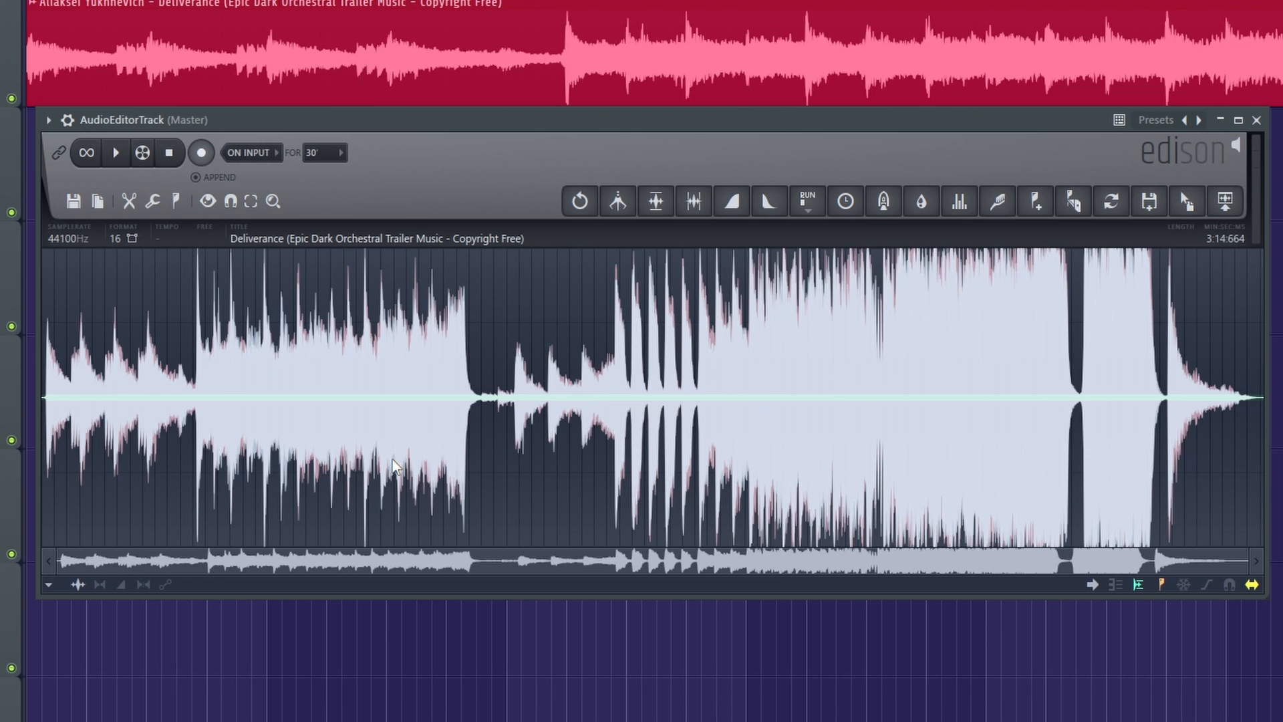
# Delete the silence at the start of the sample, from 0:000 to 0:757, in Edison.
pyautogui.scroll(3, 103, 422)
pyautogui.moveTo(144, 427); pyautogui.dragTo(13, 429)
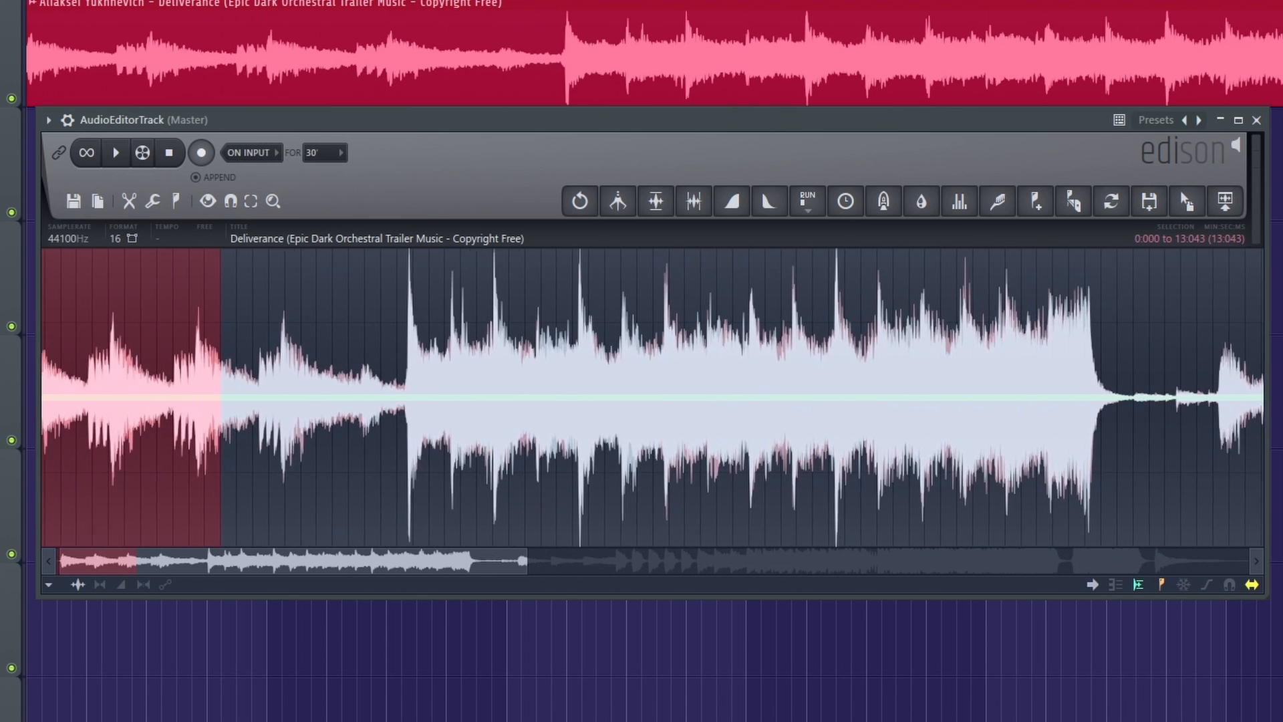
pyautogui.scroll(4, 142, 408)
pyautogui.scroll(2, 143, 408)
pyautogui.moveTo(140, 428); pyautogui.dragTo(125, 472)
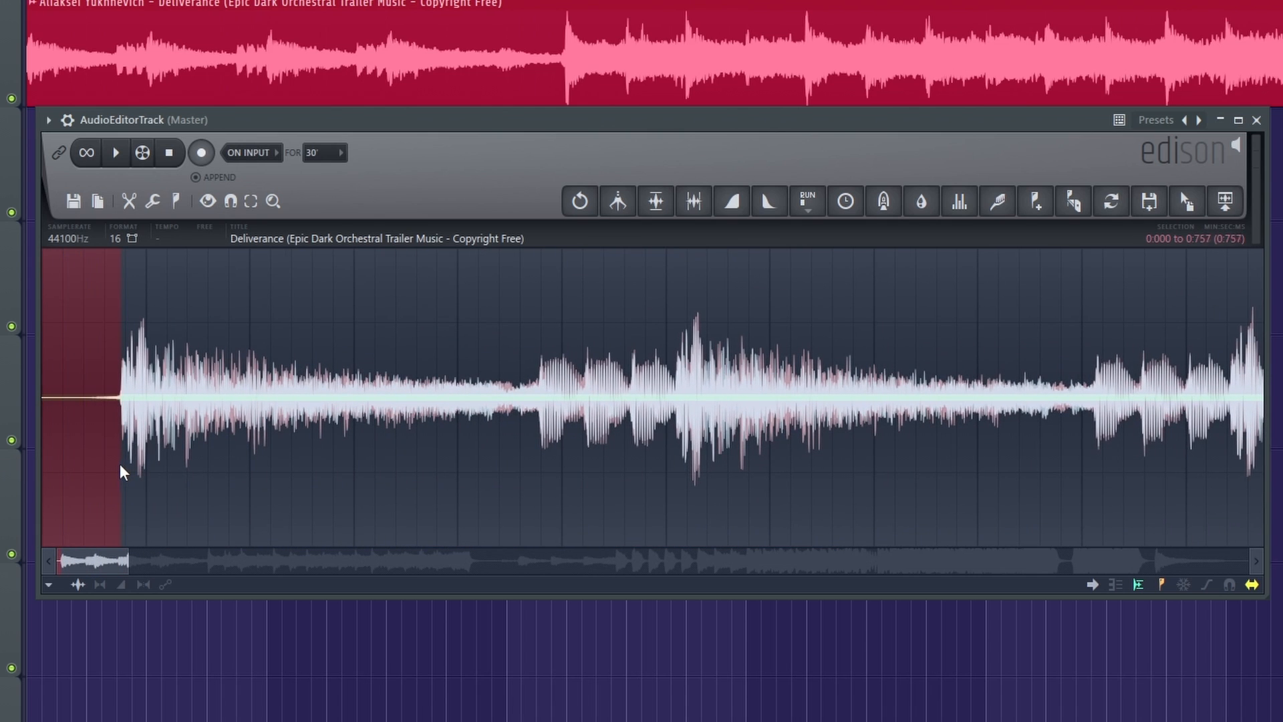
pyautogui.press('Delete')
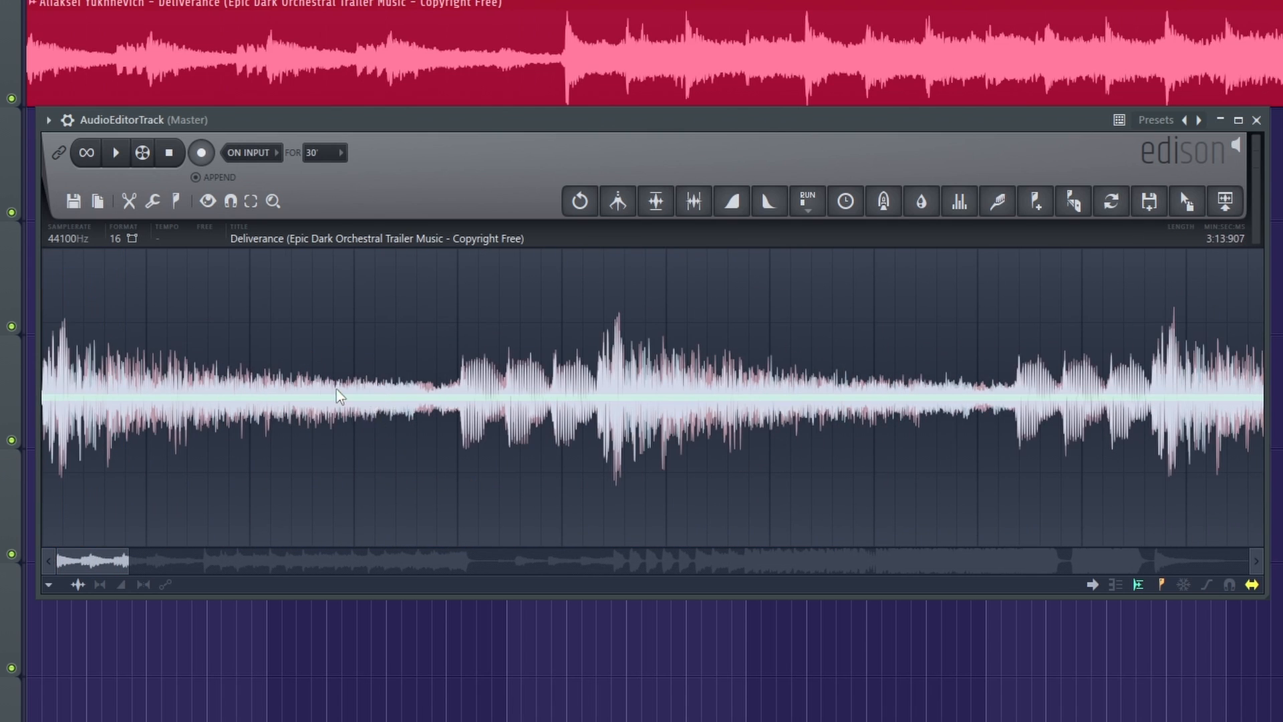
# Enable loop playback and audition selections from the sample's start, first up to 9:331 and shortened to 3:999.
pyautogui.scroll(-2, 354, 397)
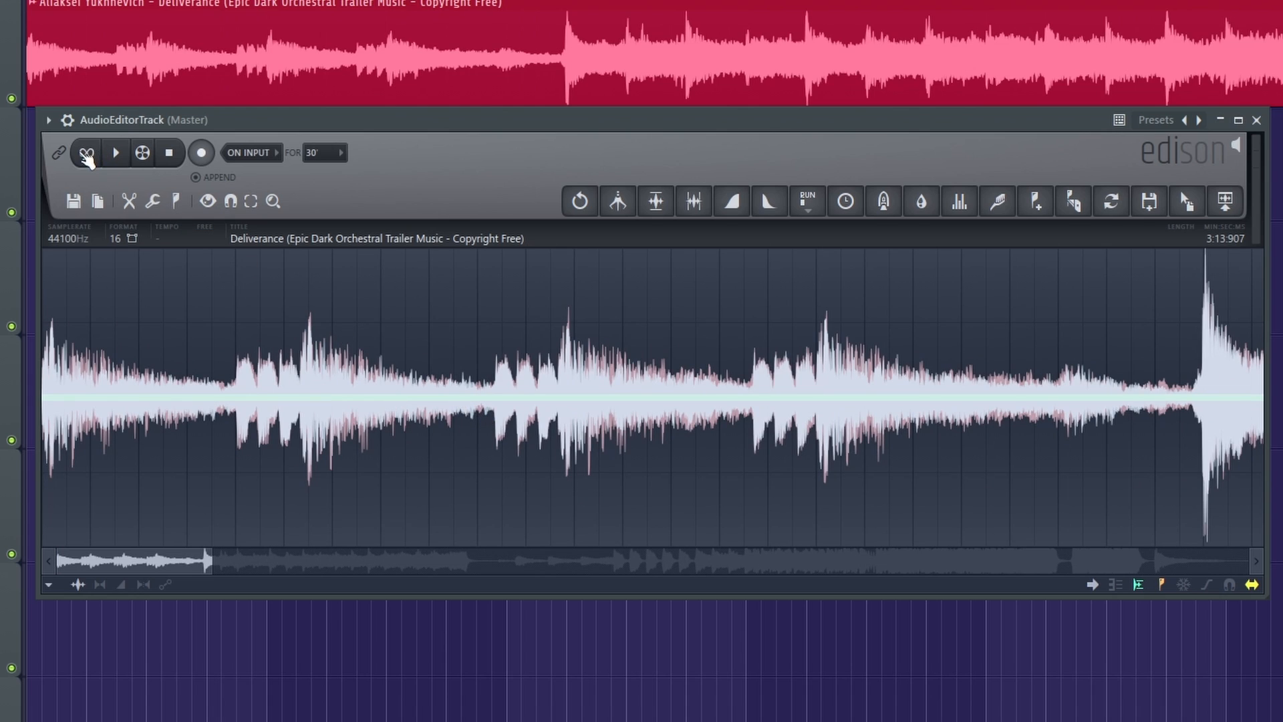
pyautogui.click(87, 155)
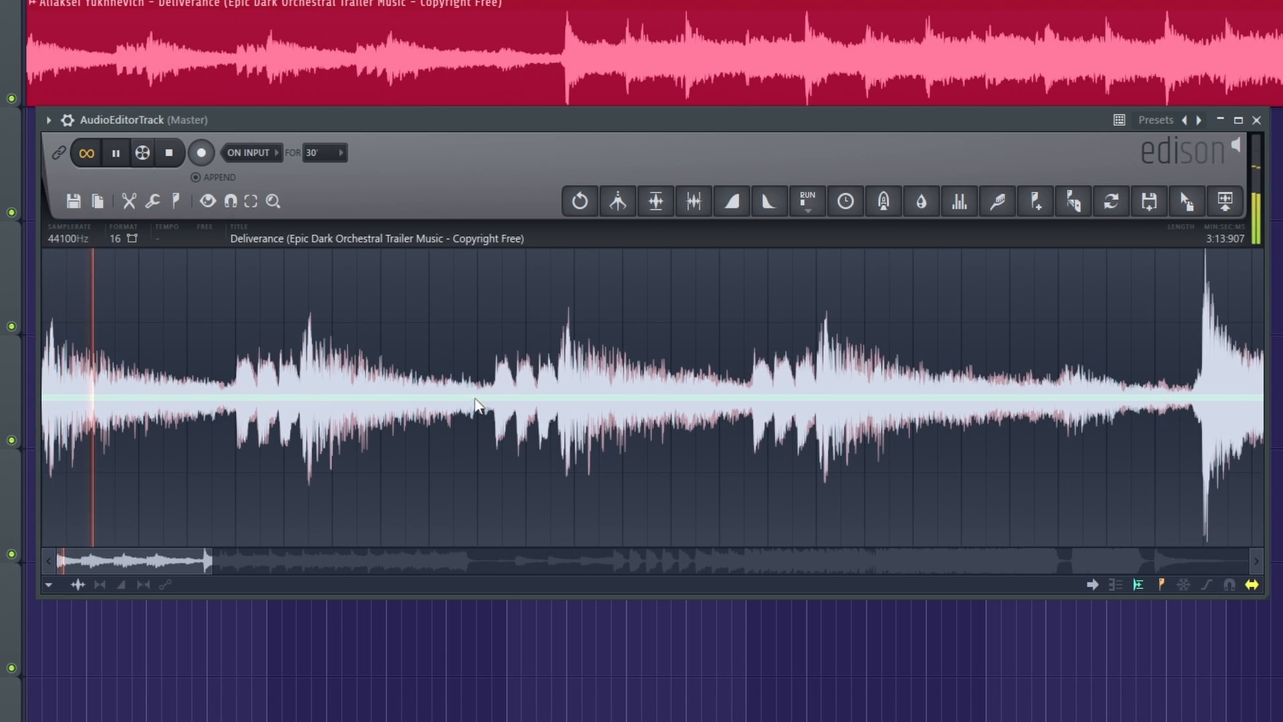
pyautogui.moveTo(494, 408); pyautogui.dragTo(476, 416)
pyautogui.press('space')
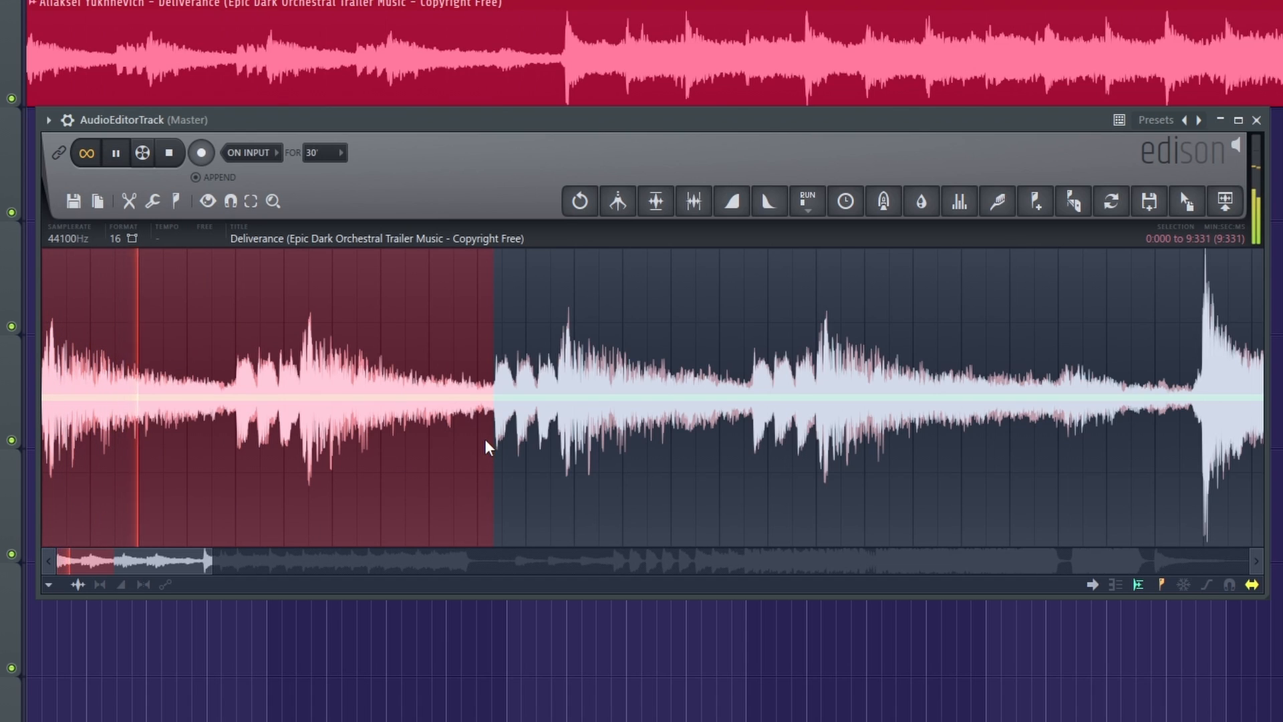
pyautogui.press('space')
pyautogui.moveTo(501, 447); pyautogui.dragTo(235, 487)
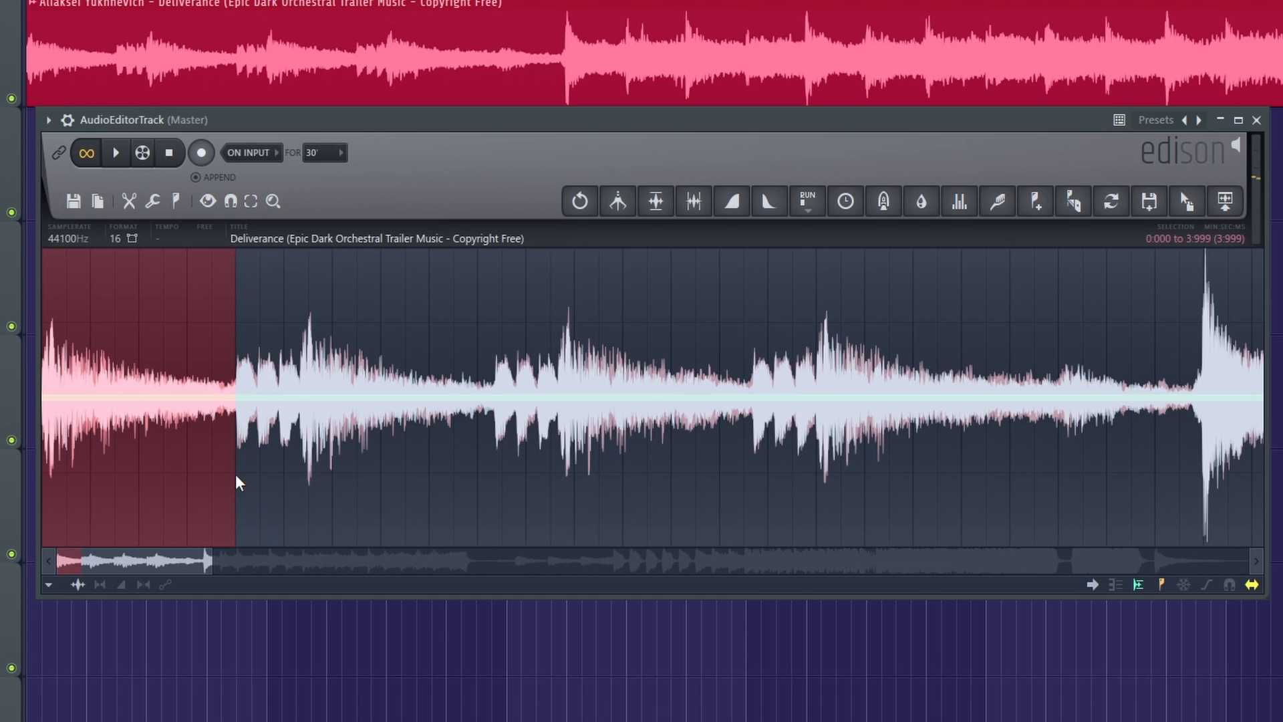
pyautogui.press('space')
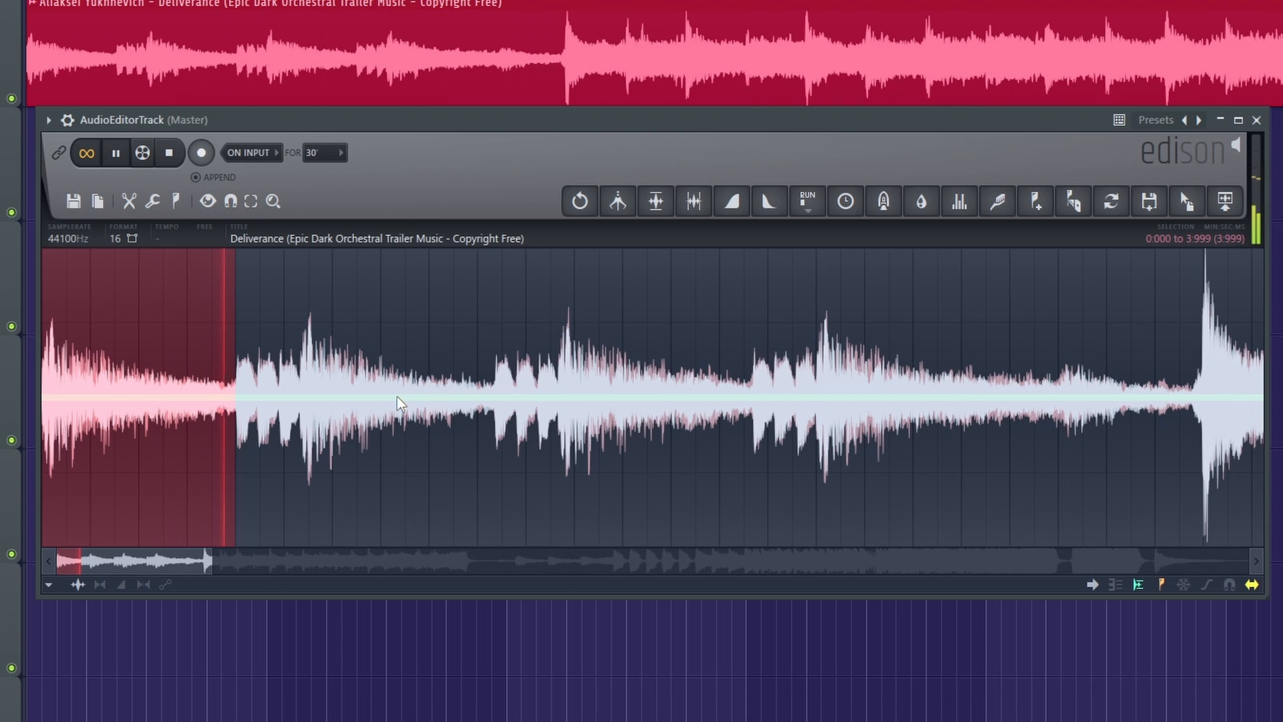
pyautogui.press('space')
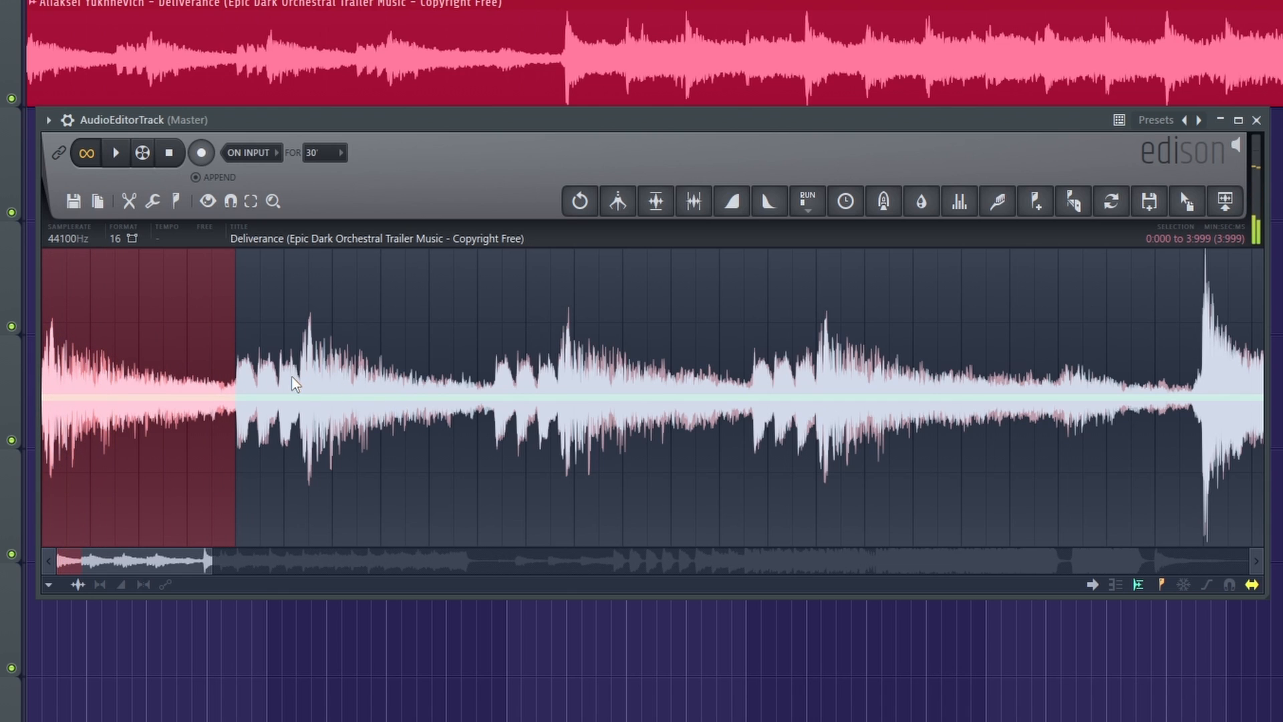
# Select the loud section from the big hit at 23:989 to 1:02:014 and play it as a loop.
pyautogui.scroll(-5, 293, 380)
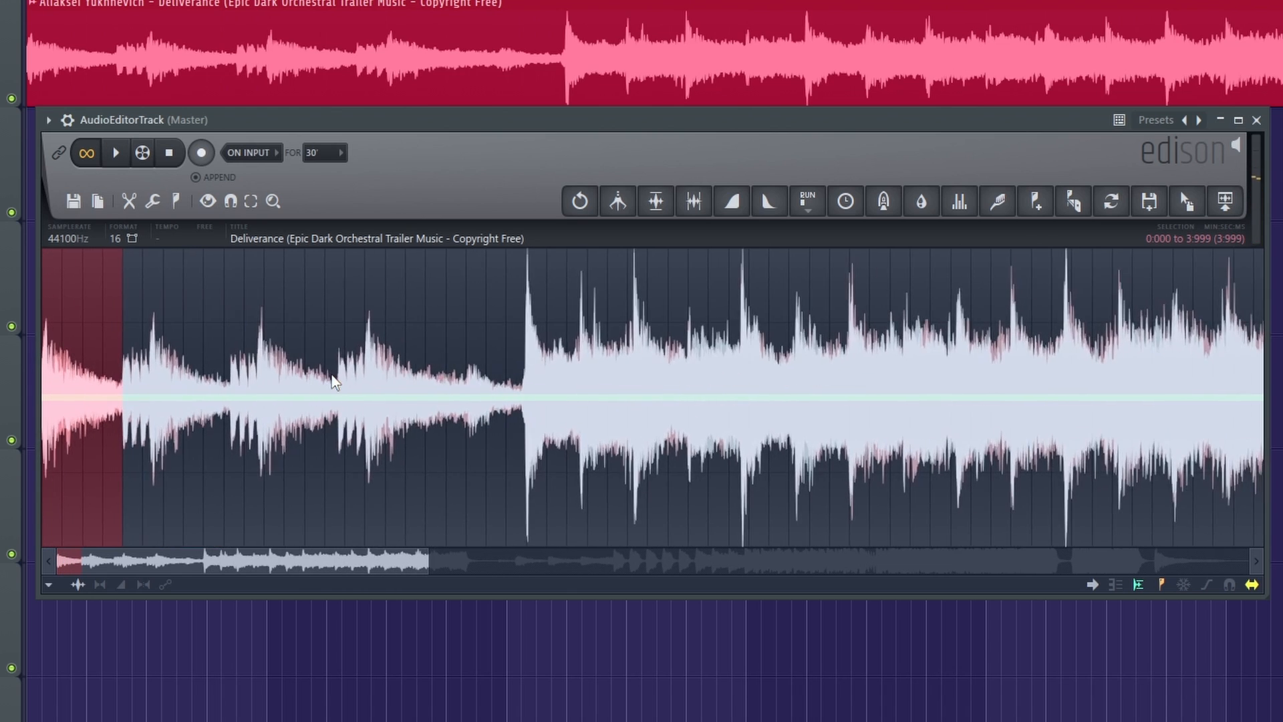
pyautogui.moveTo(234, 408); pyautogui.dragTo(910, 414)
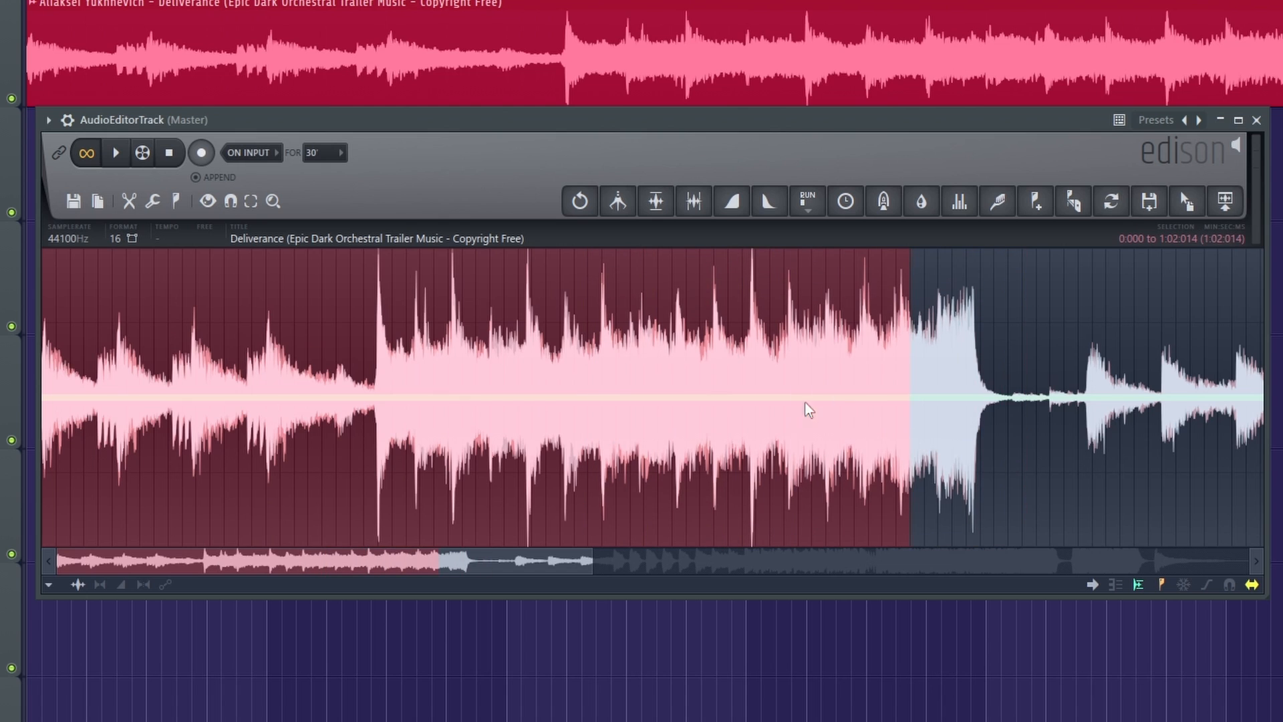
pyautogui.moveTo(116, 414); pyautogui.dragTo(385, 461)
pyautogui.scroll(3, 386, 454)
pyautogui.scroll(5, 374, 442)
pyautogui.moveTo(325, 415); pyautogui.dragTo(289, 414)
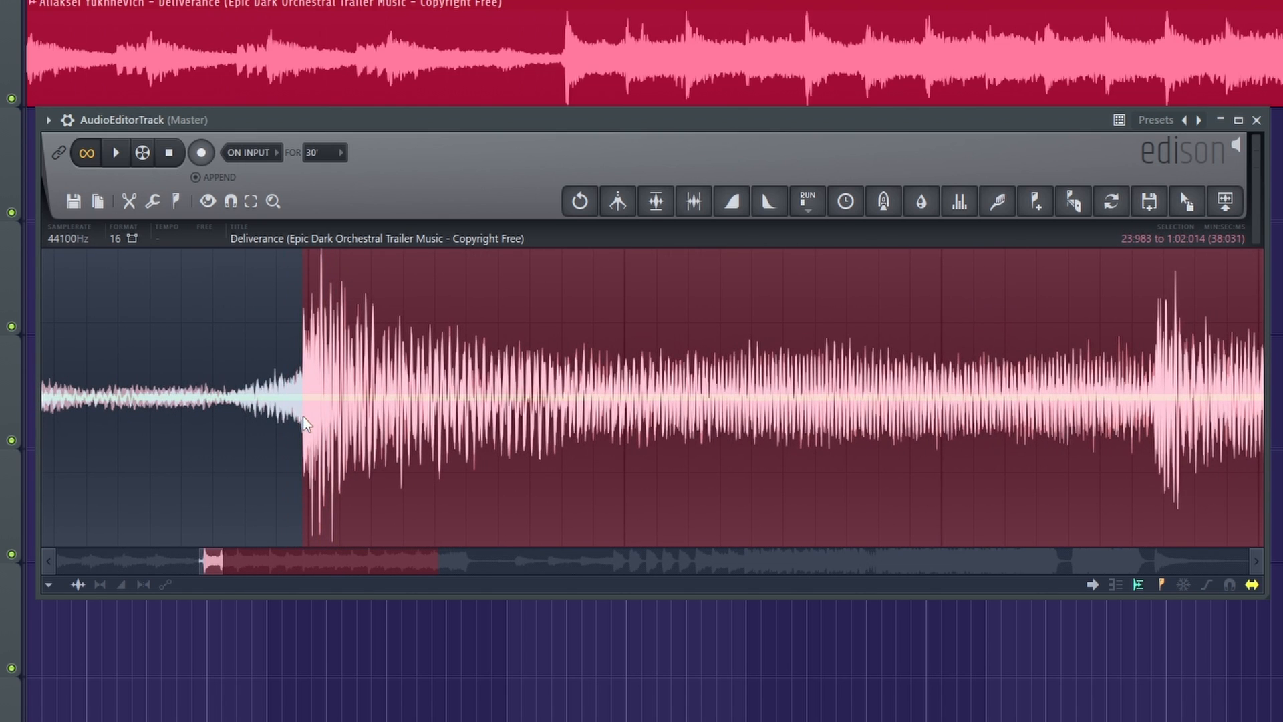
pyautogui.scroll(-5, 317, 413)
pyautogui.press('space')
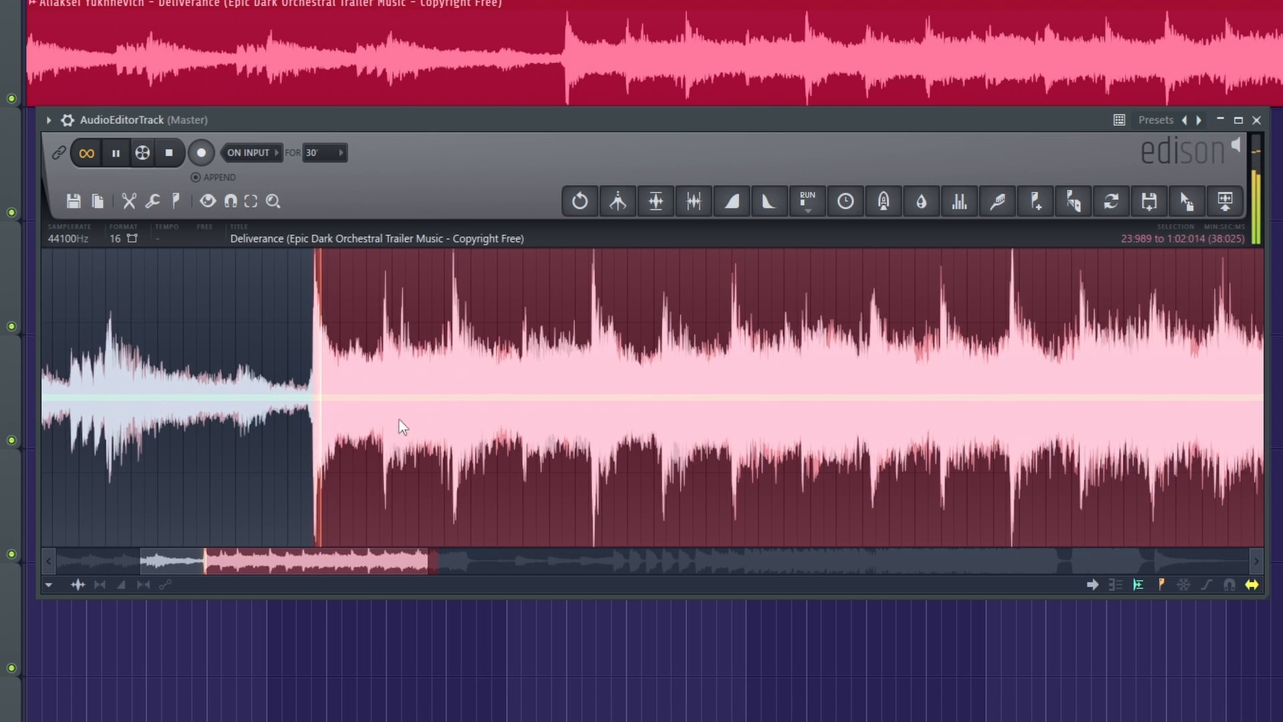
# Shorten the looped selection's end to the hit near 34:645, stop playback, and extend the end to the hit at 45:377.
pyautogui.scroll(-1, 521, 428)
pyautogui.moveTo(768, 429); pyautogui.dragTo(567, 435)
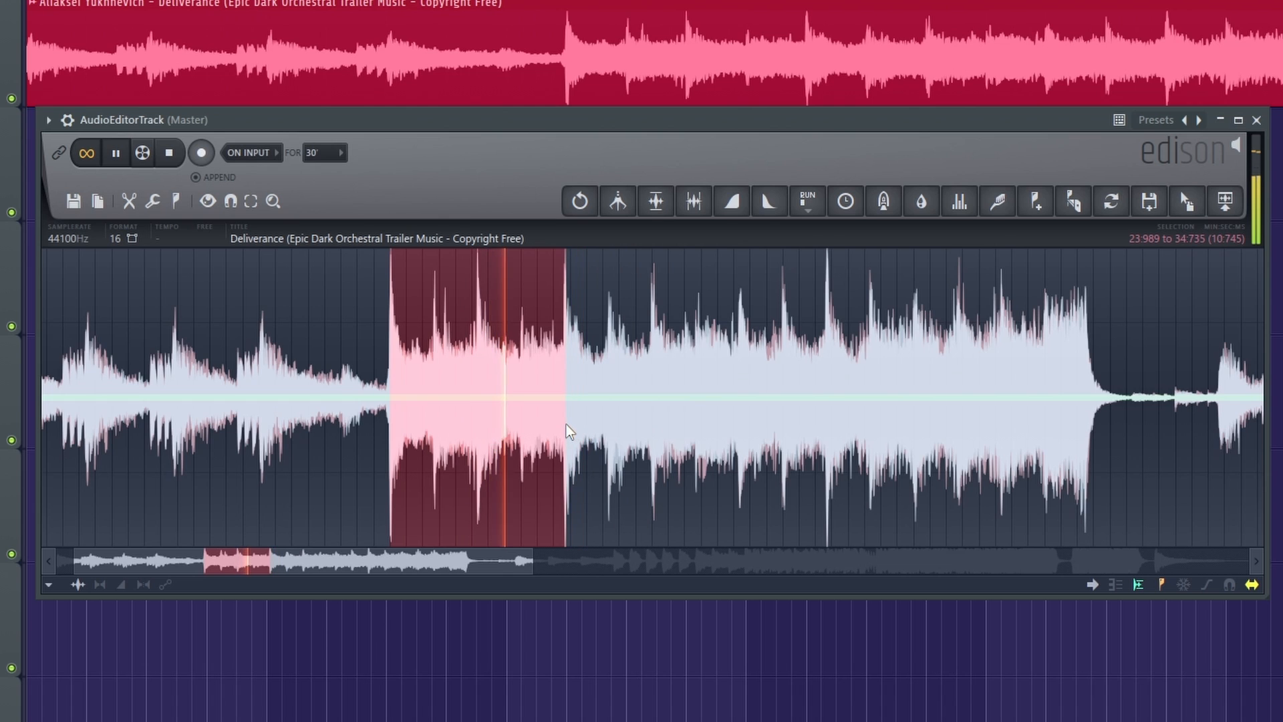
pyautogui.scroll(2, 567, 431)
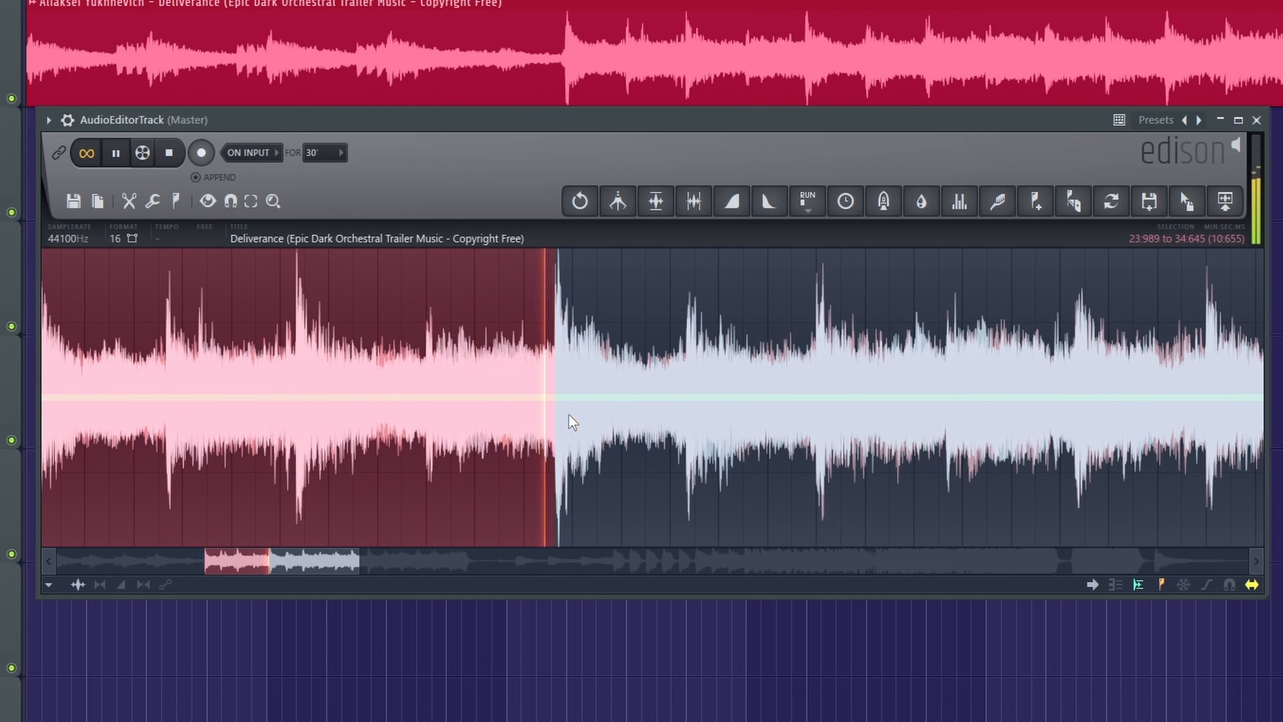
pyautogui.press('space')
pyautogui.scroll(-2, 629, 401)
pyautogui.scroll(-2, 633, 411)
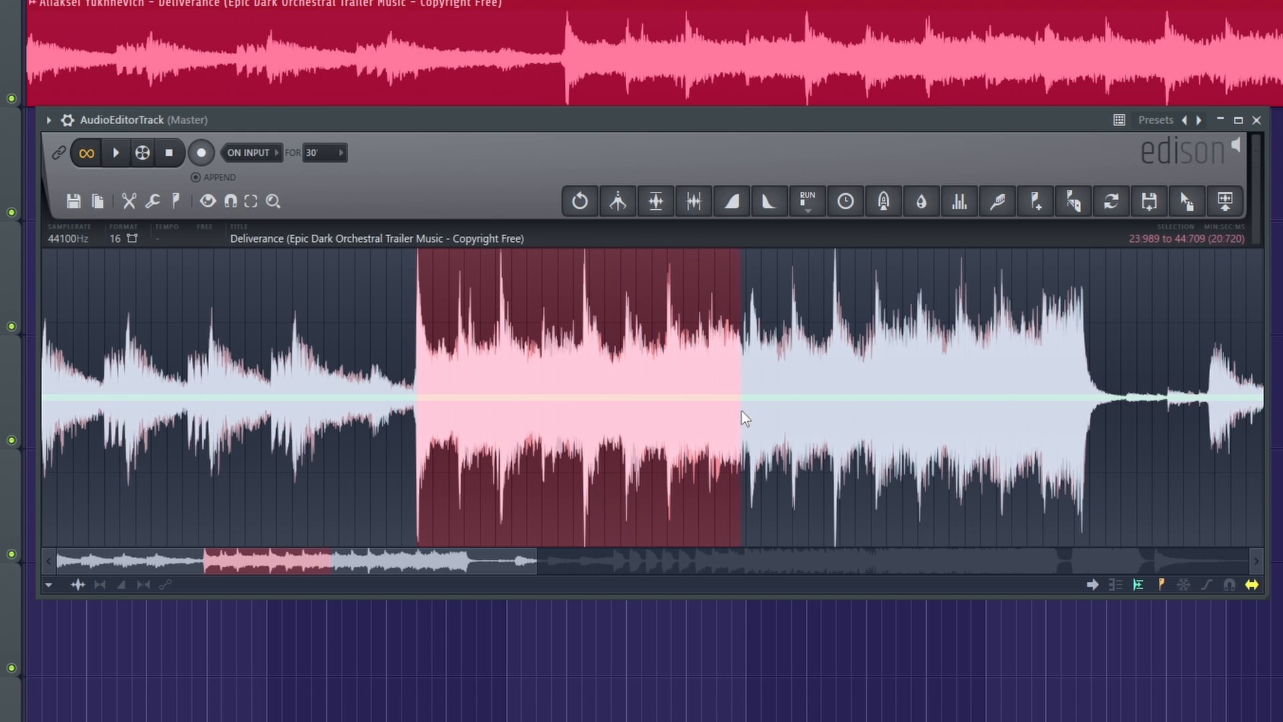
pyautogui.scroll(4, 755, 393)
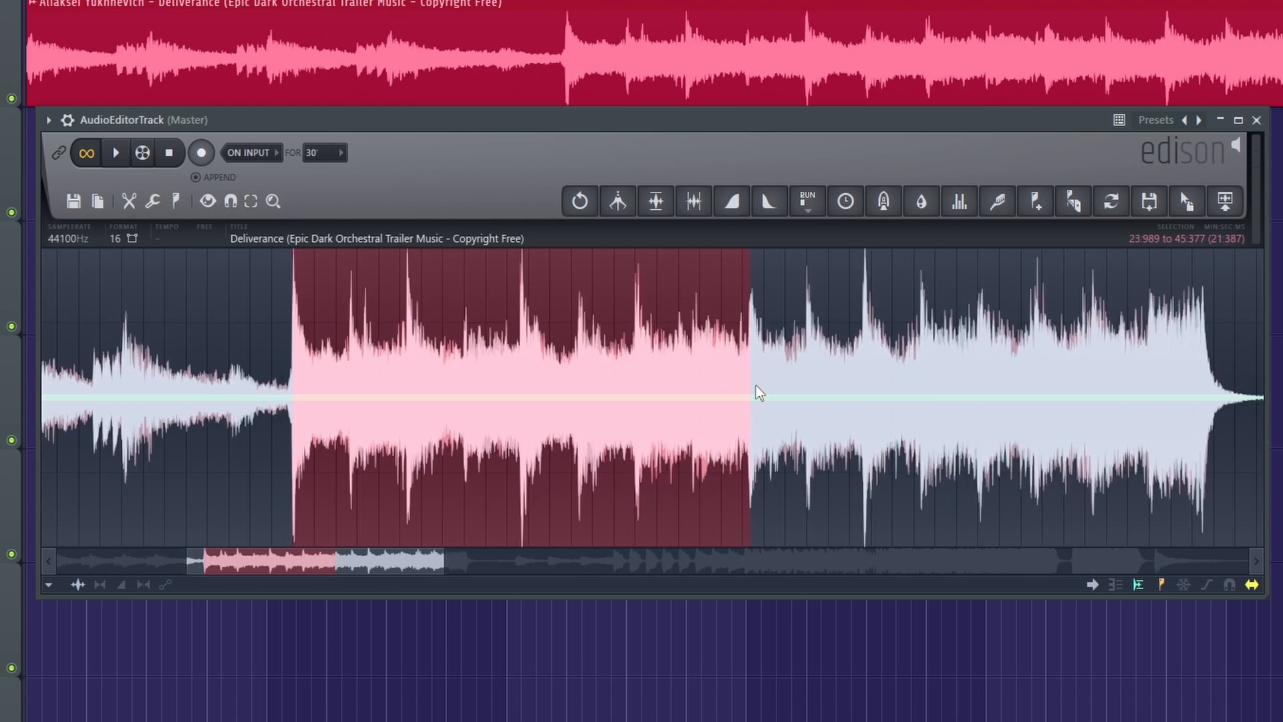
# Fine-tune the selection's end to 45:326 and place the selected section as a clip at the start of Track 2.
pyautogui.moveTo(749, 392); pyautogui.dragTo(715, 391)
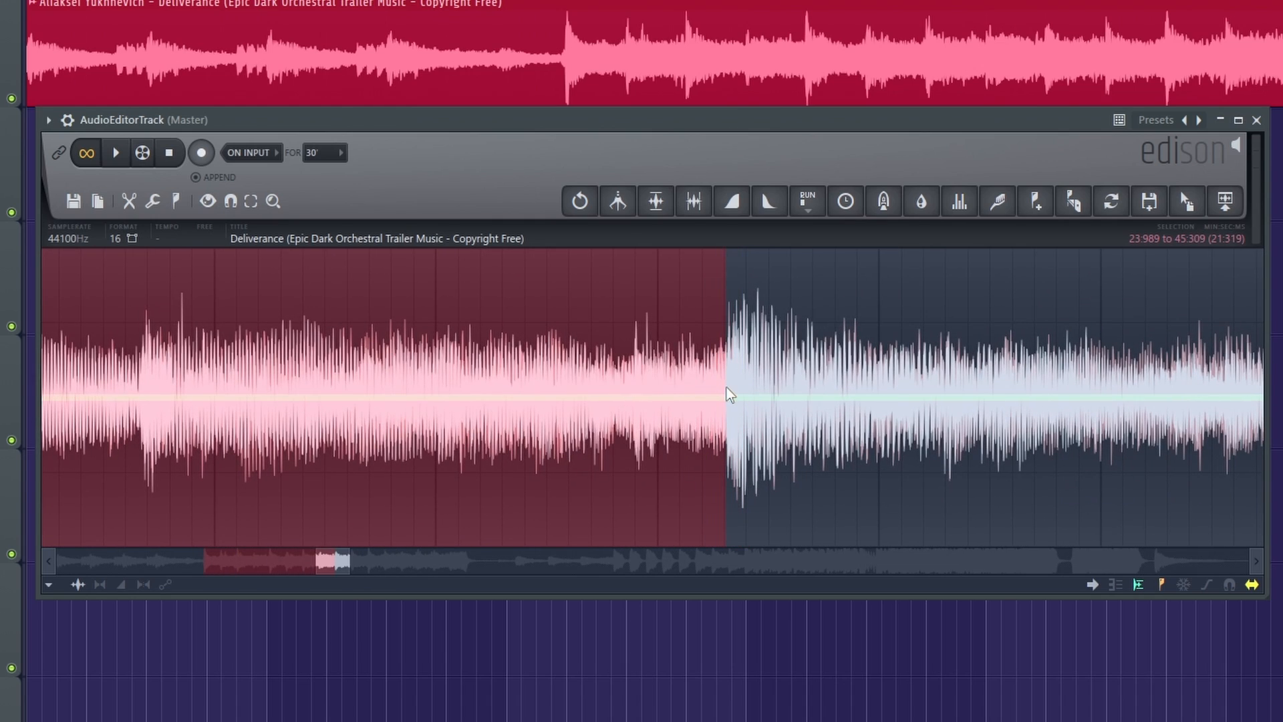
pyautogui.scroll(-6, 730, 394)
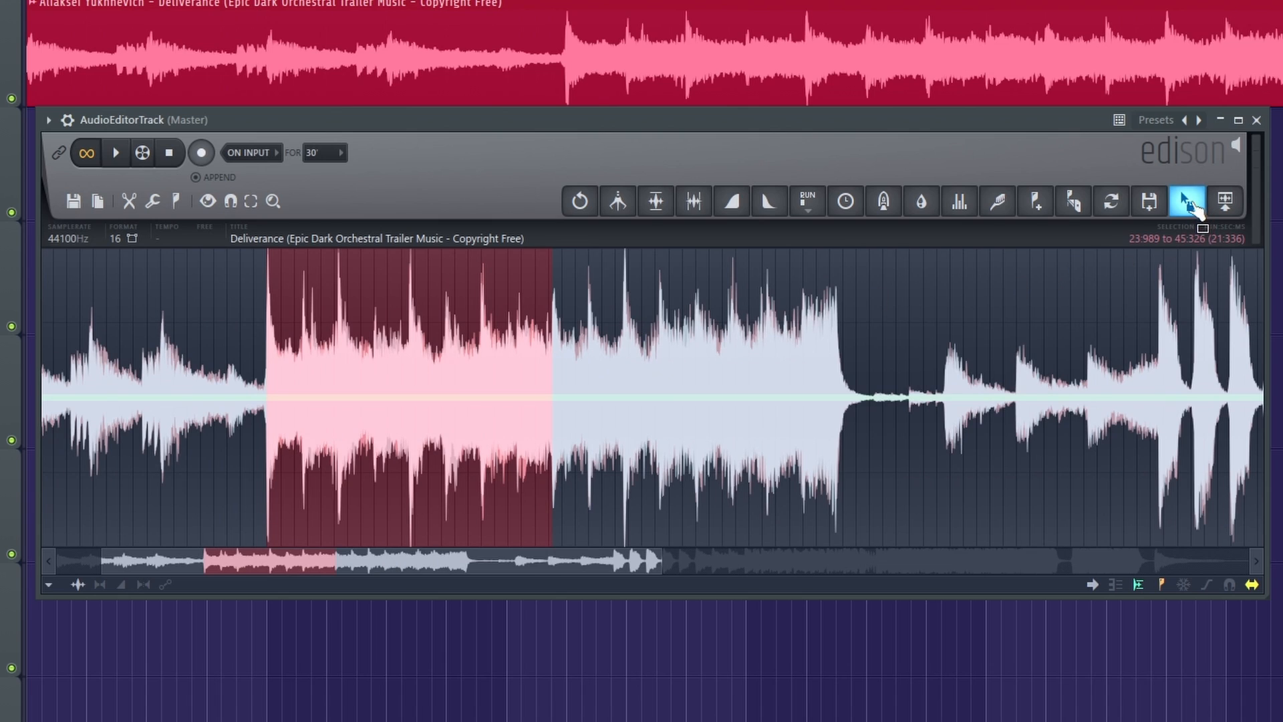
pyautogui.moveTo(1187, 201); pyautogui.dragTo(78, 183)
pyautogui.moveTo(195, 183); pyautogui.dragTo(151, 183)
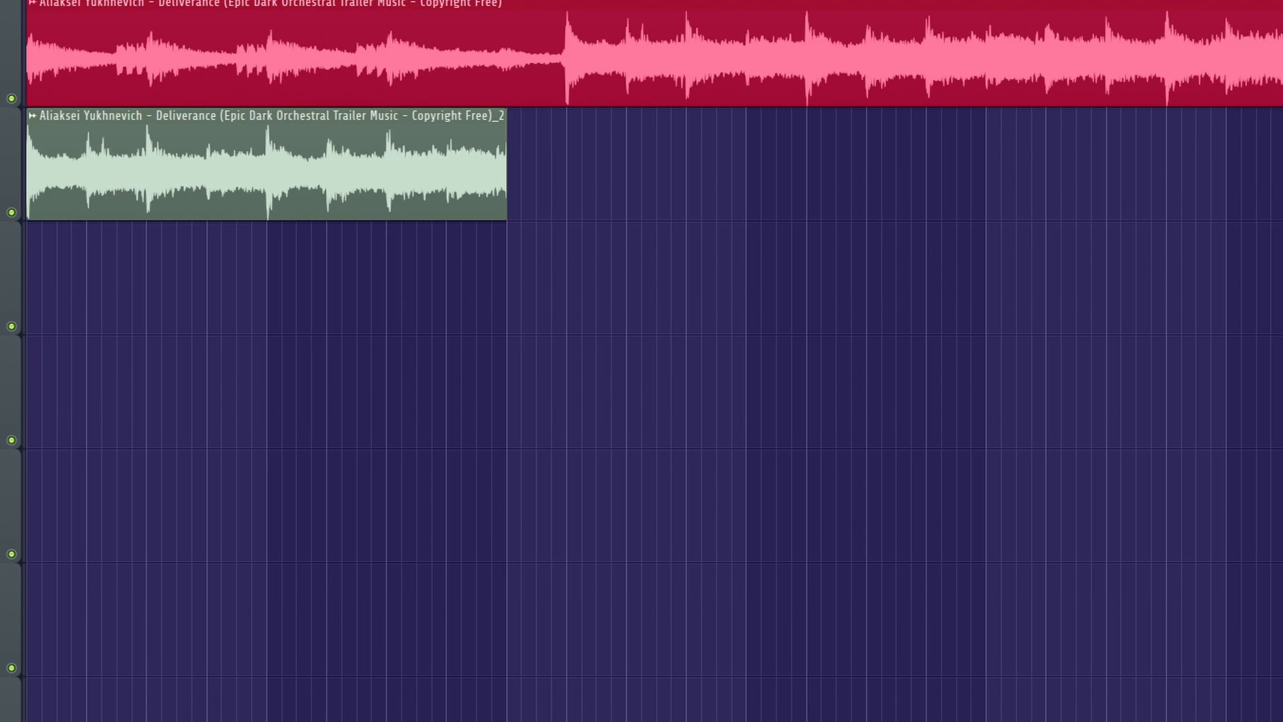
# Mute Track 1 and play the new clip on Track 2 on its own.
pyautogui.click(12, 98)
pyautogui.press('space')
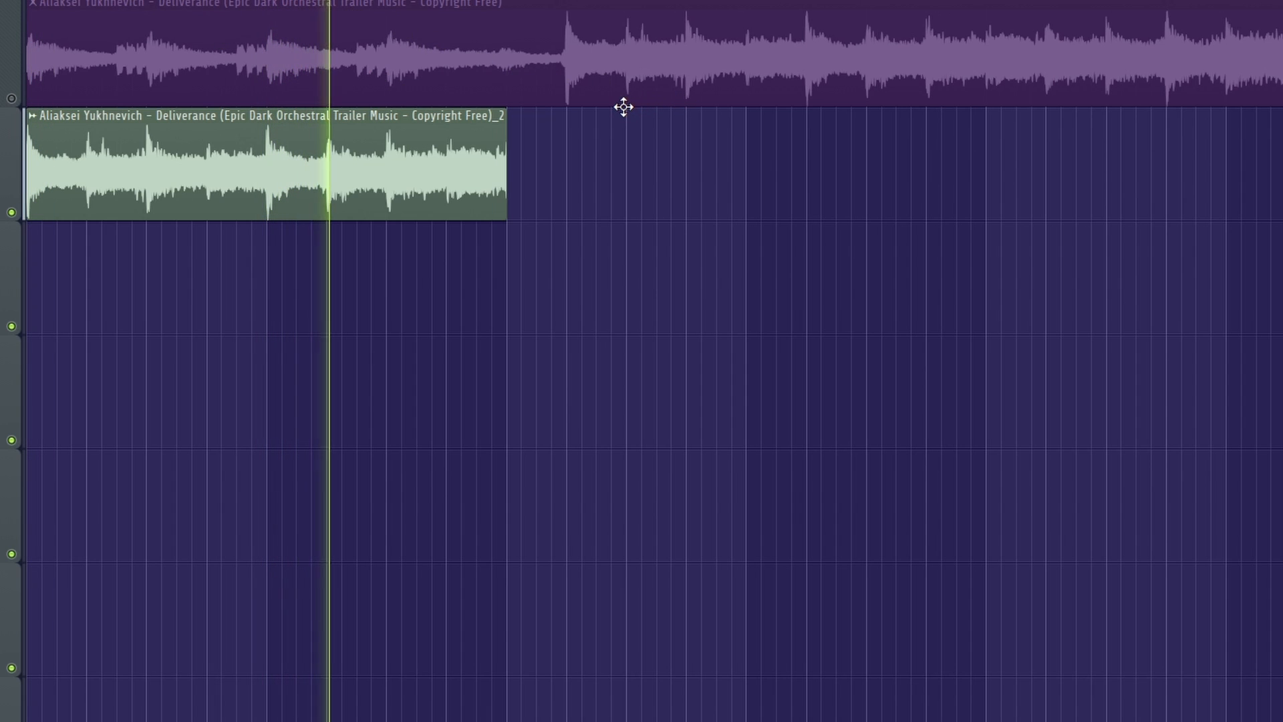
pyautogui.press('space')
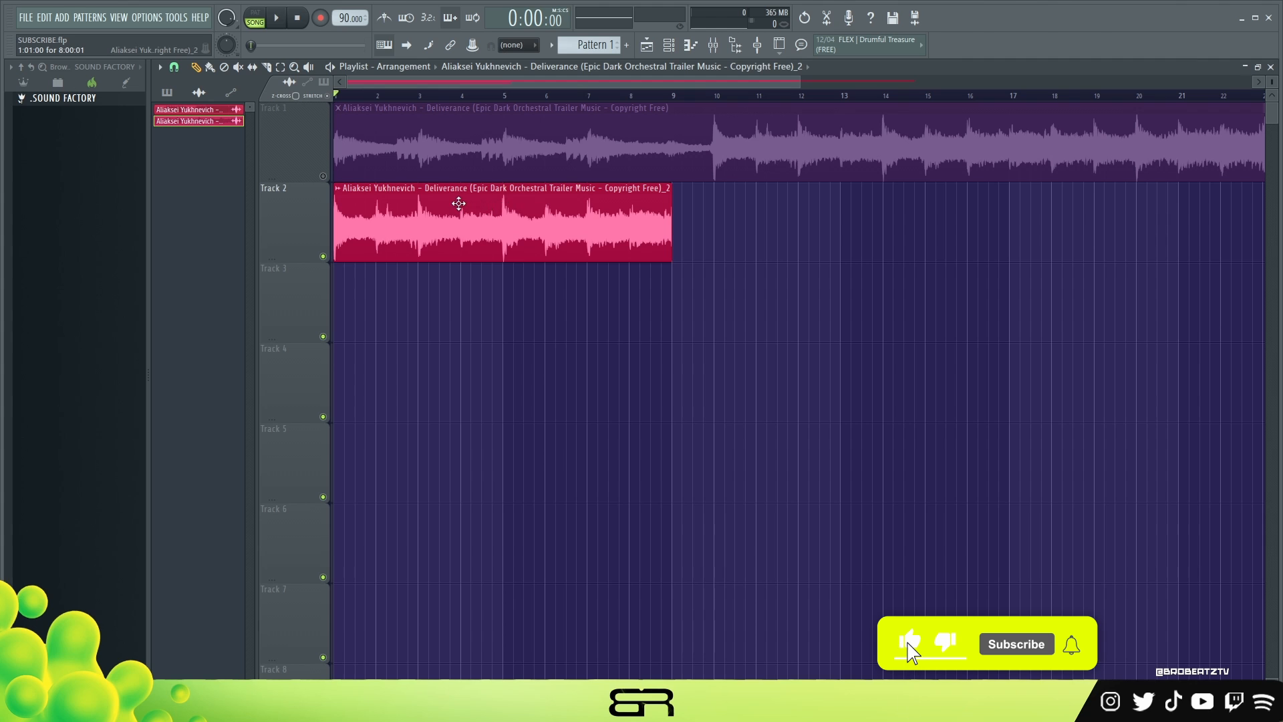
# Open the Track 2 clip's sample in the pitch corrector and enlarge the Newtone window.
pyautogui.doubleClick(485, 212)
pyautogui.moveTo(484, 215); pyautogui.dragTo(736, 182)
pyautogui.rightClick(585, 415)
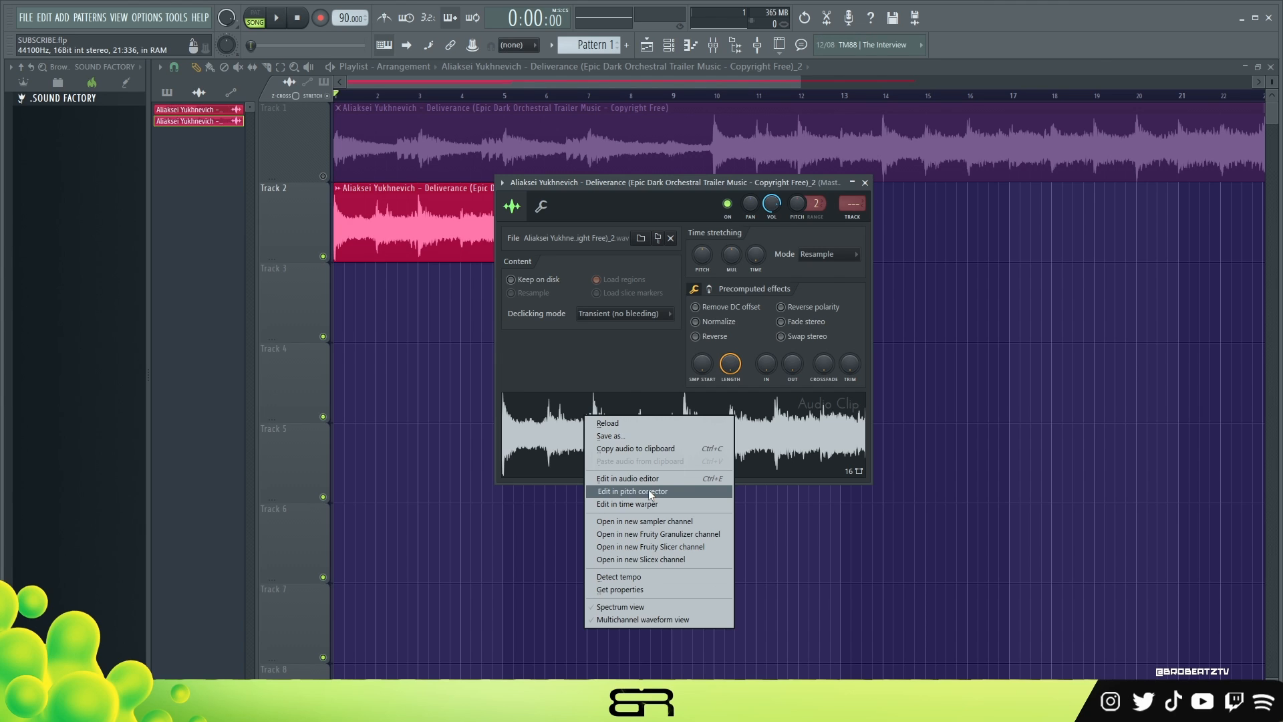
pyautogui.click(648, 492)
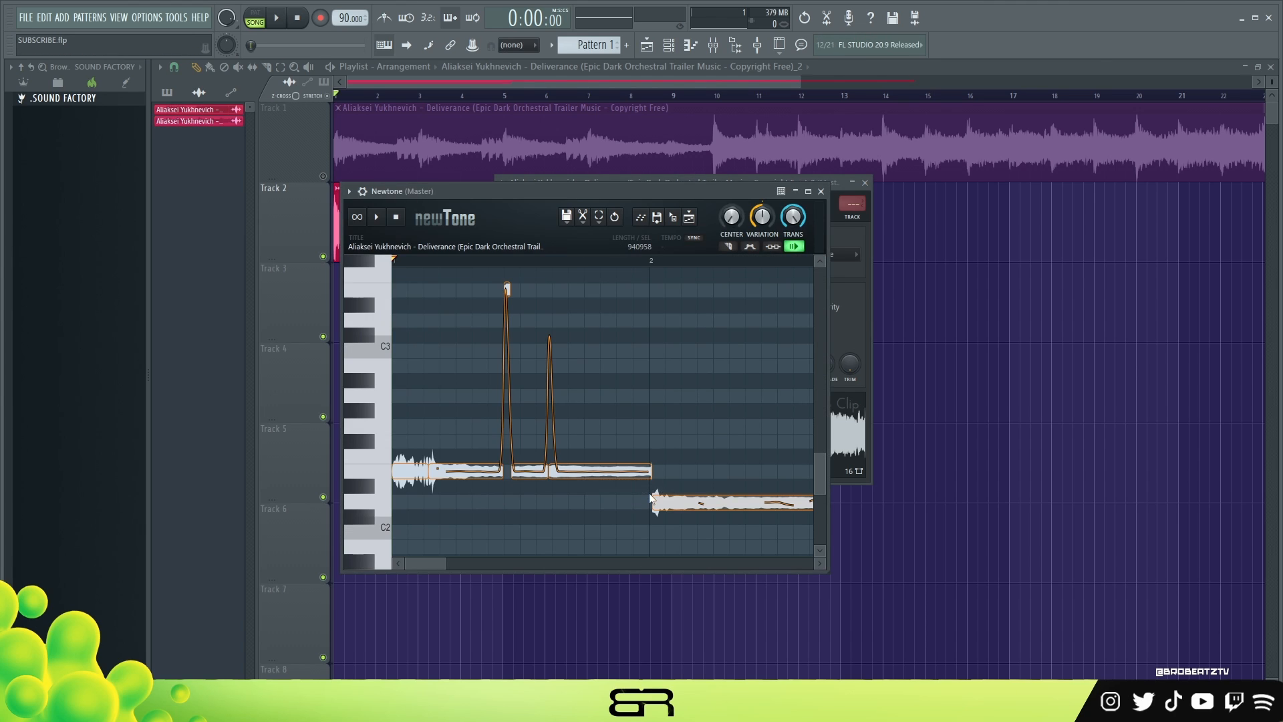
pyautogui.moveTo(579, 193); pyautogui.dragTo(574, 118)
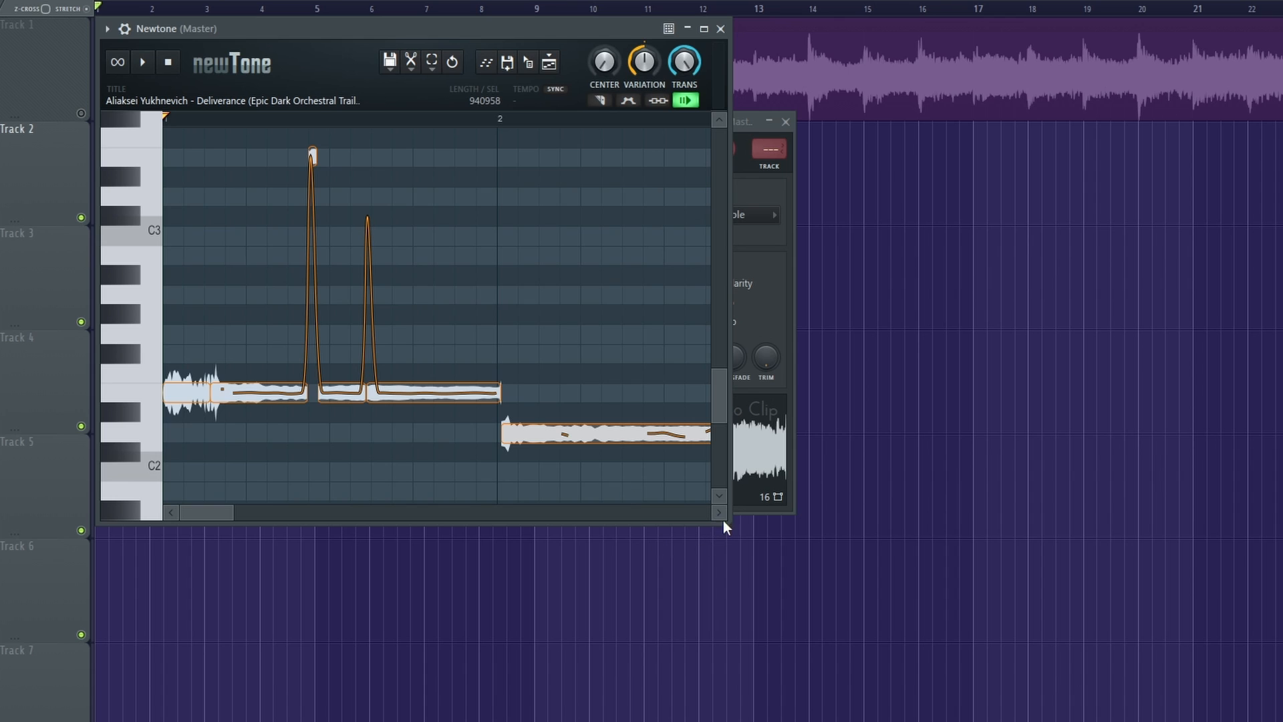
pyautogui.moveTo(727, 526); pyautogui.dragTo(1160, 713)
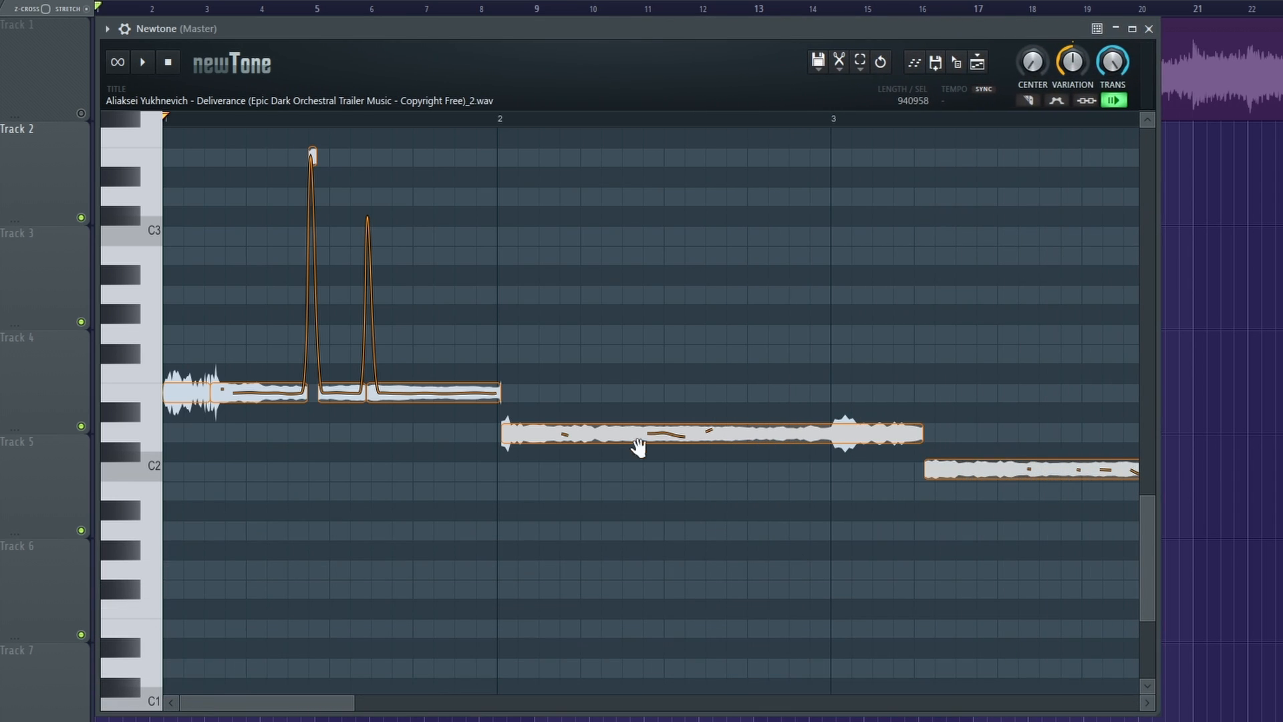
# Examine the sample's detected notes over its full length and the scale options, and close Newtone.
pyautogui.scroll(-4, 469, 398)
pyautogui.scroll(3, 359, 532)
pyautogui.moveTo(348, 708); pyautogui.dragTo(702, 706)
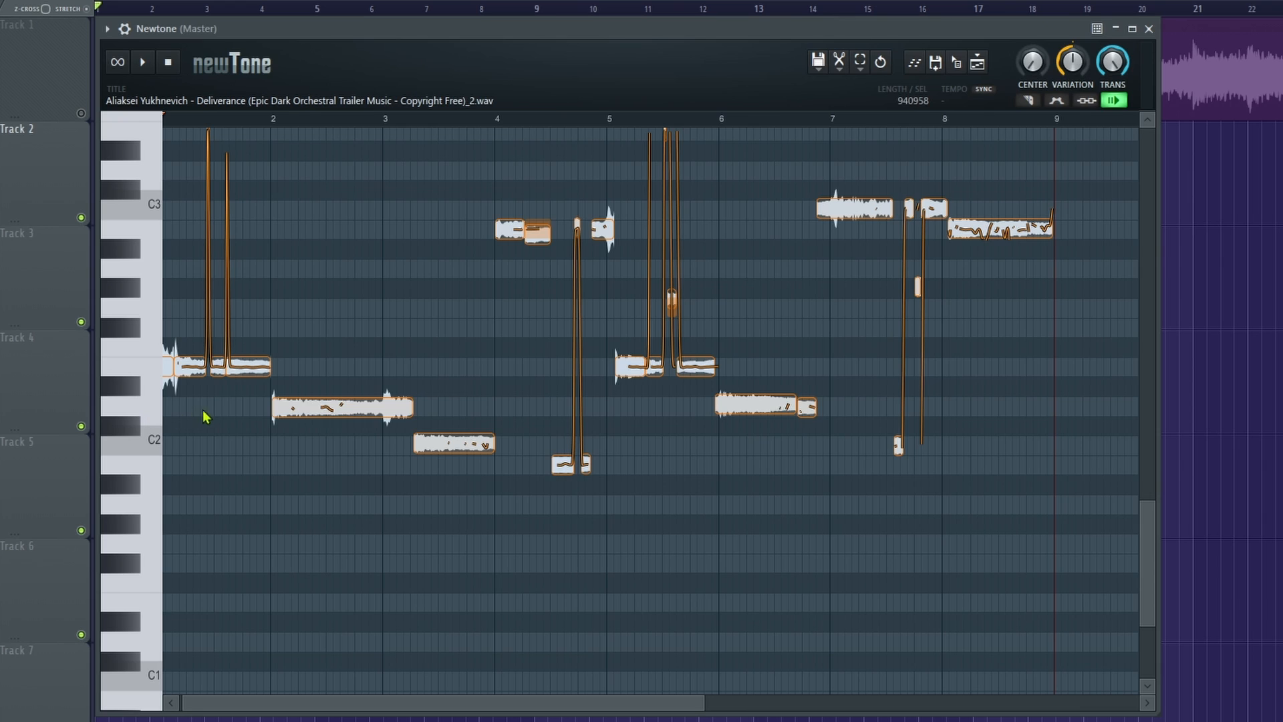
pyautogui.scroll(3, 288, 401)
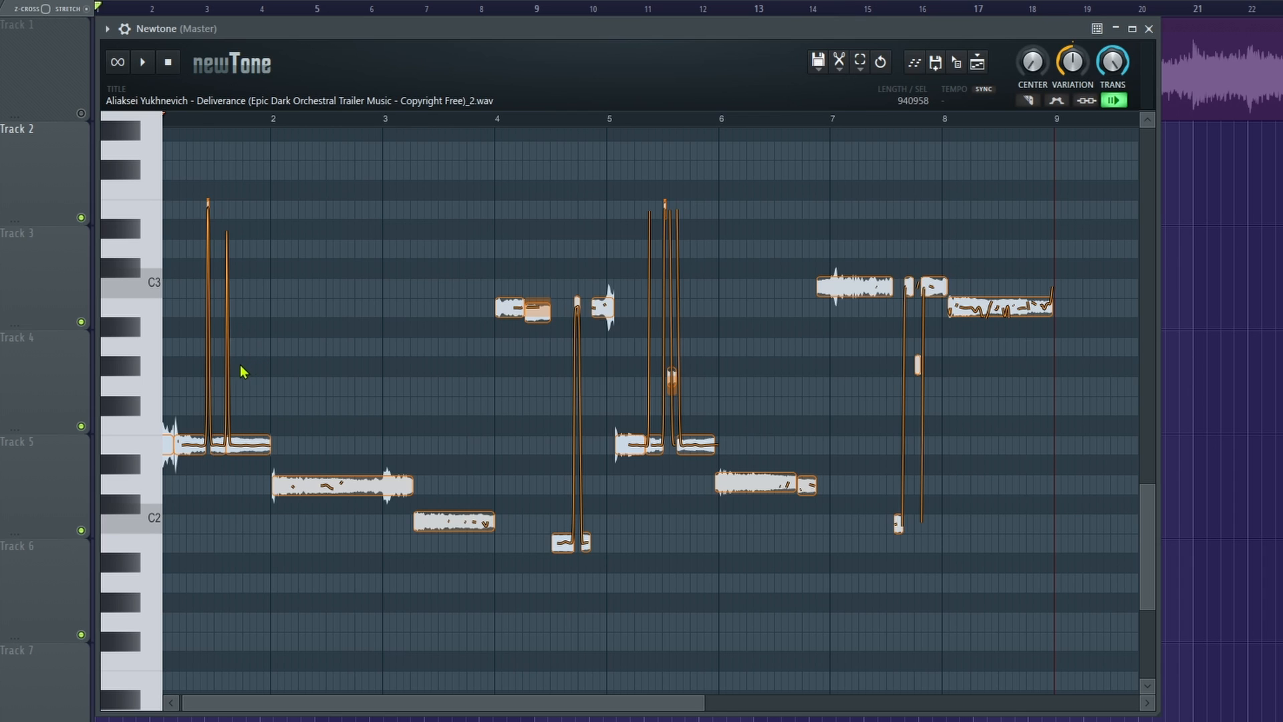
pyautogui.scroll(1, 204, 387)
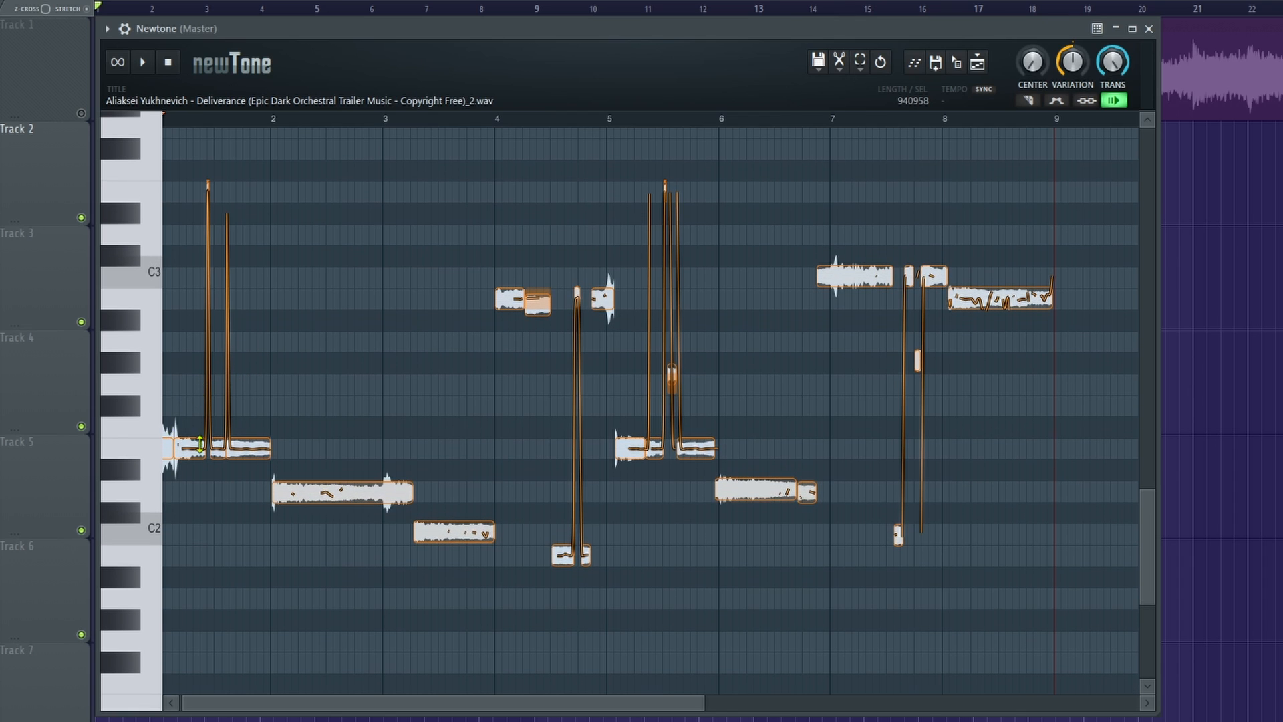
pyautogui.scroll(1, 224, 405)
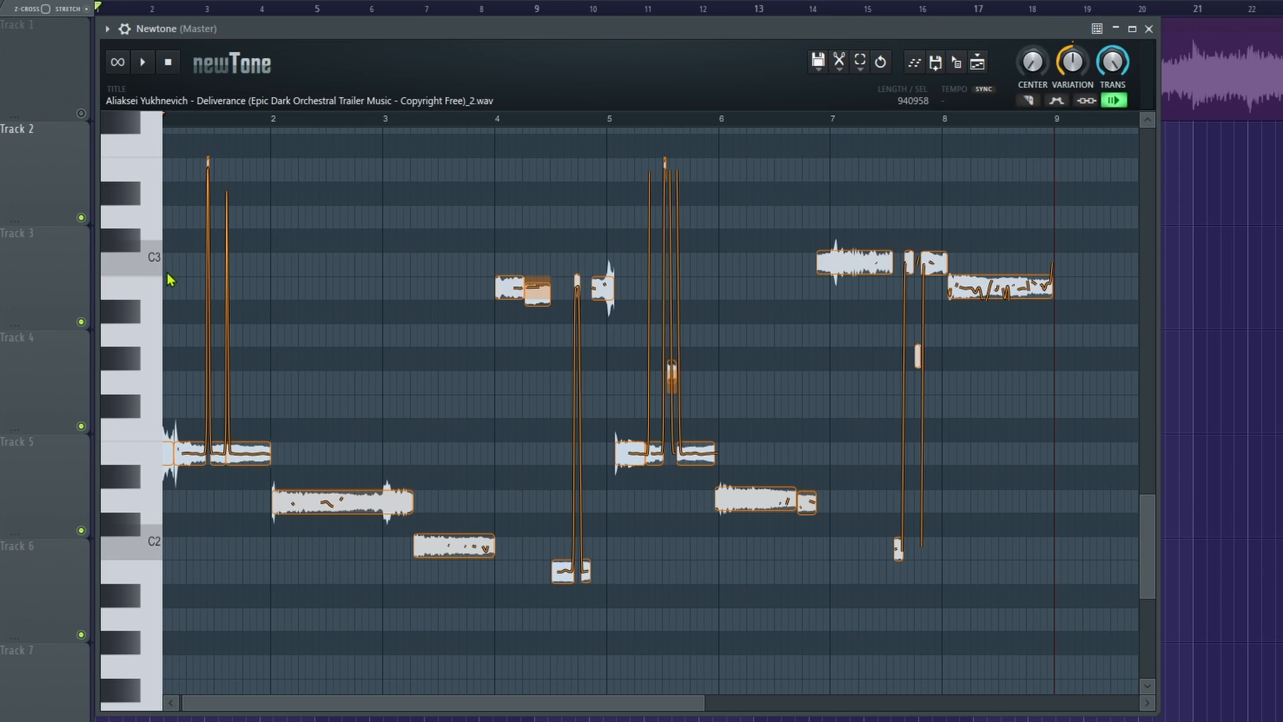
pyautogui.click(847, 75)
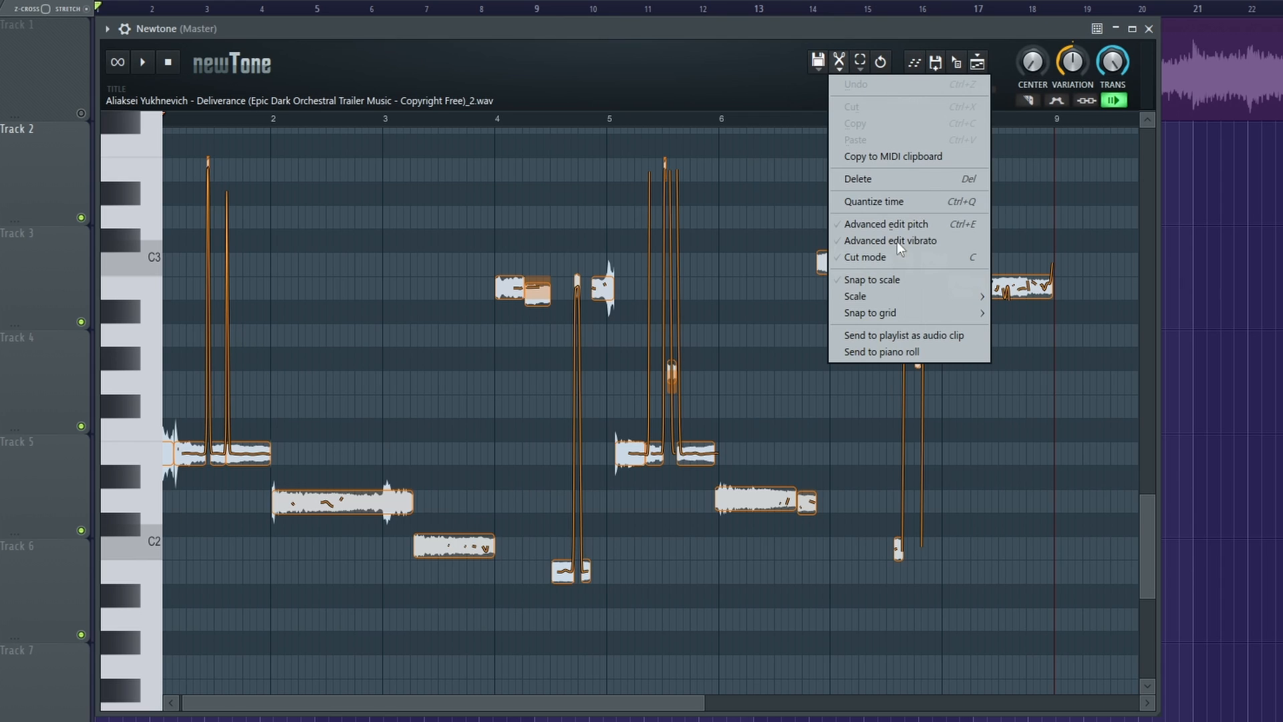
pyautogui.moveTo(864, 295)
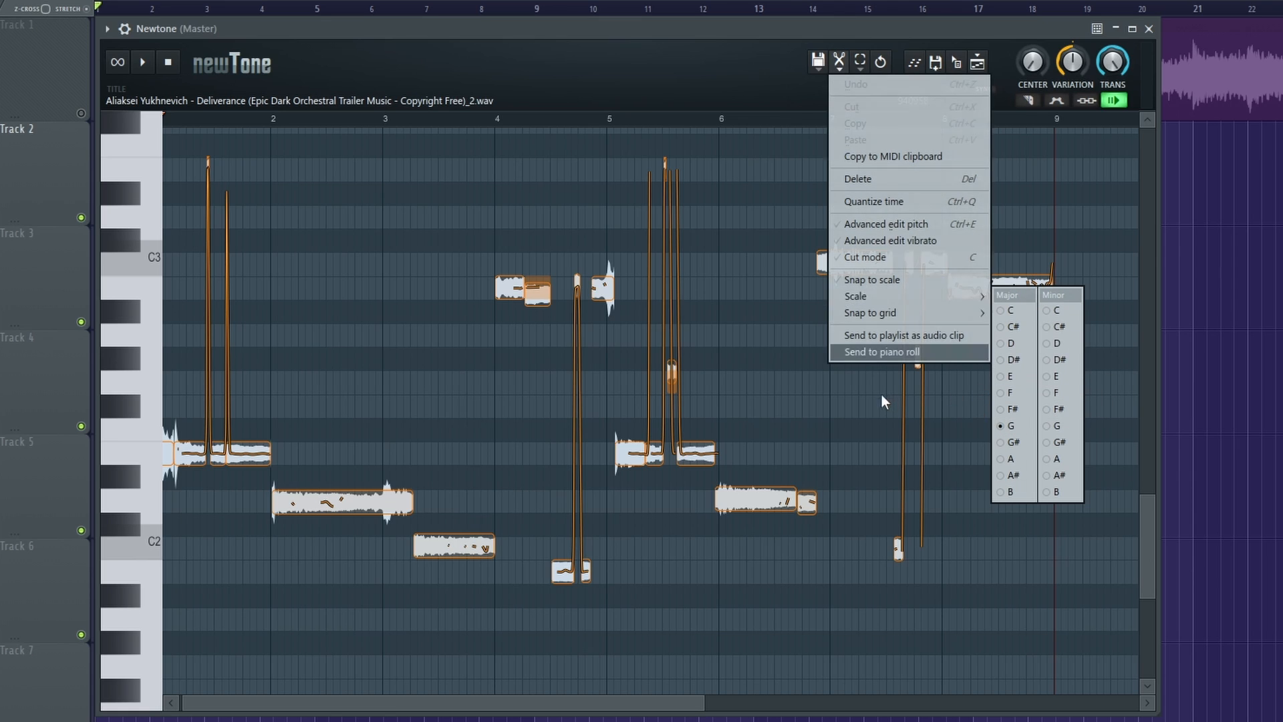
pyautogui.moveTo(493, 36)
pyautogui.mouseDown()
pyautogui.moveTo(507, 28)
pyautogui.moveTo(495, 41)
pyautogui.mouseUp()
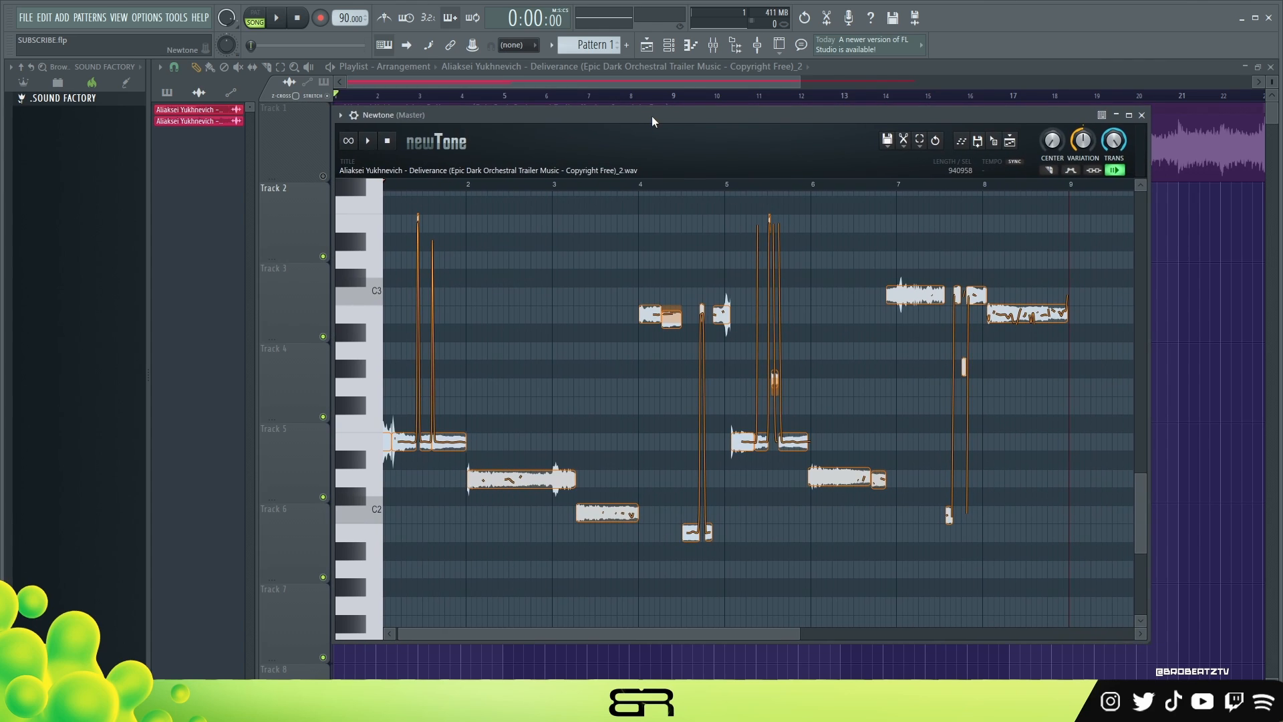
pyautogui.click(1142, 115)
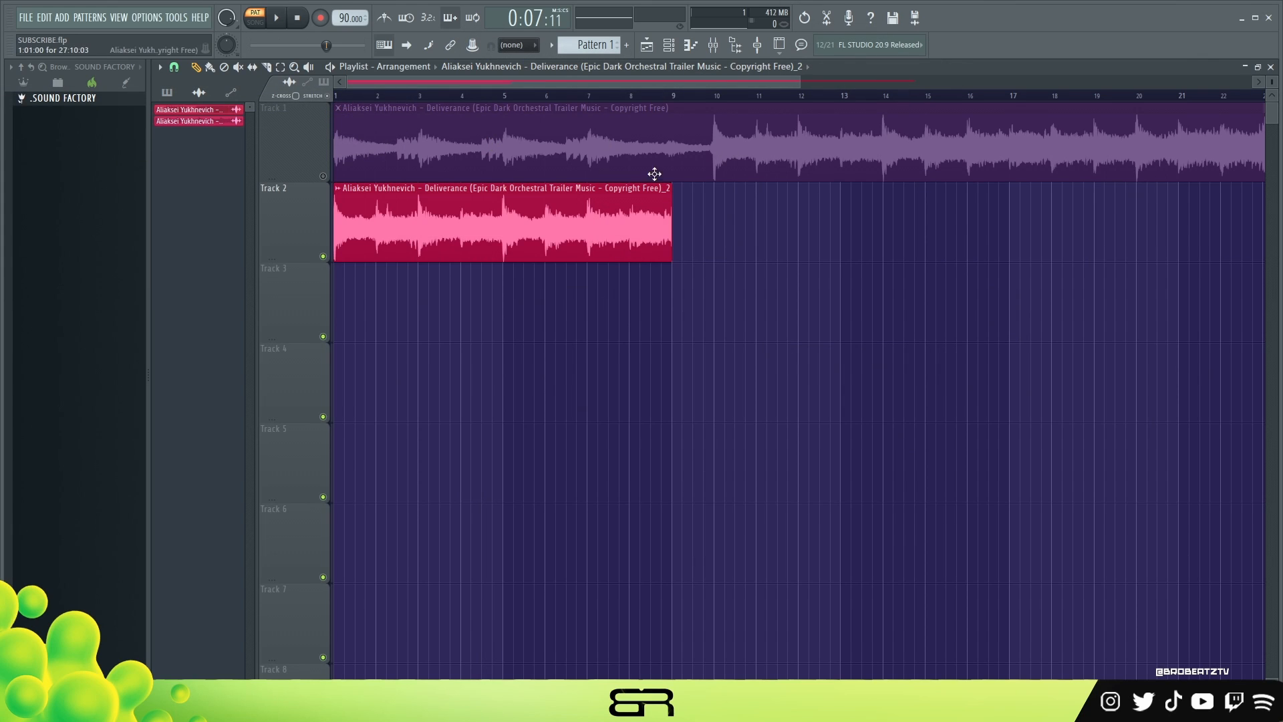
# Open the Track 2 clip's sample in a new Fruity Slicer channel and close the audio clip's settings.
pyautogui.doubleClick(498, 227)
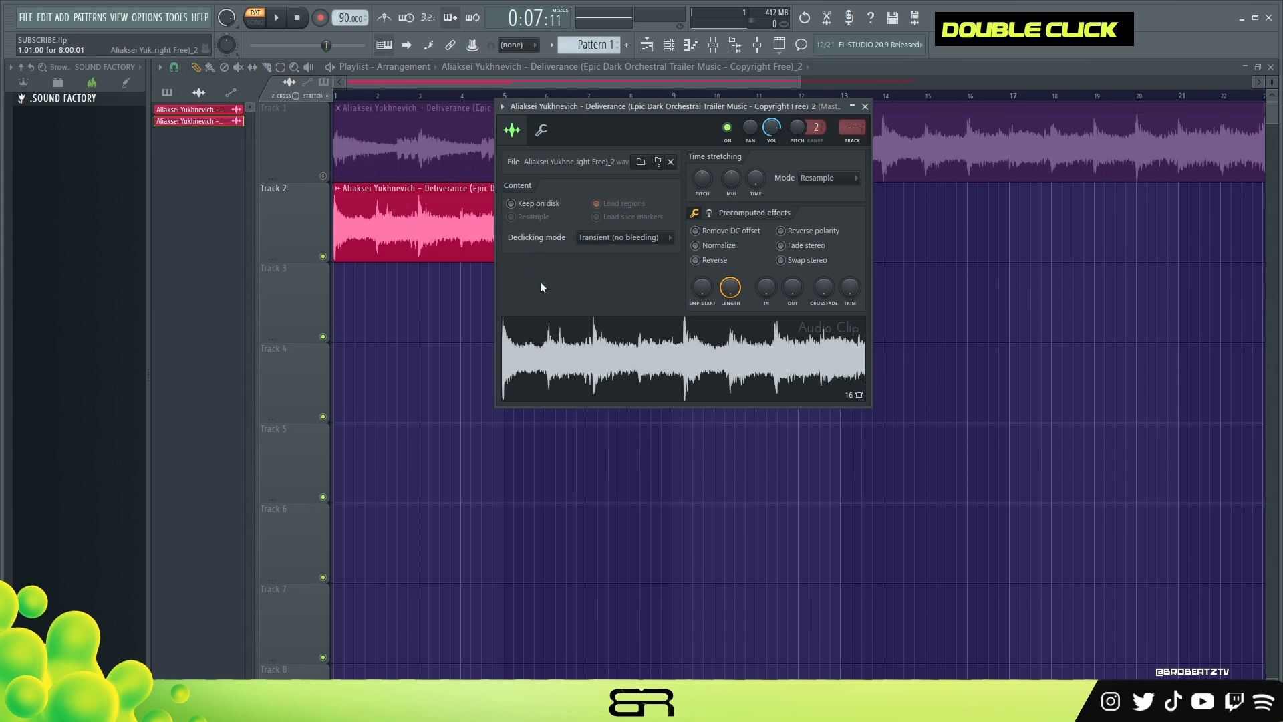
pyautogui.rightClick(604, 354)
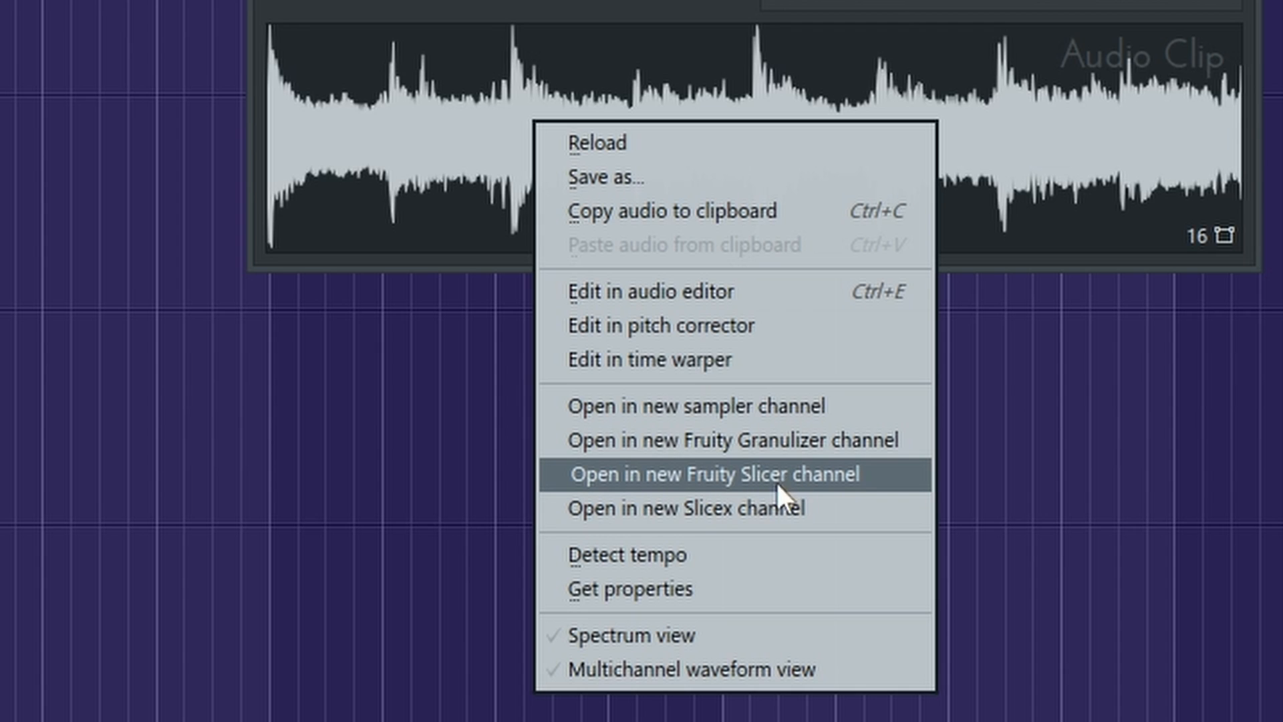
pyautogui.click(743, 474)
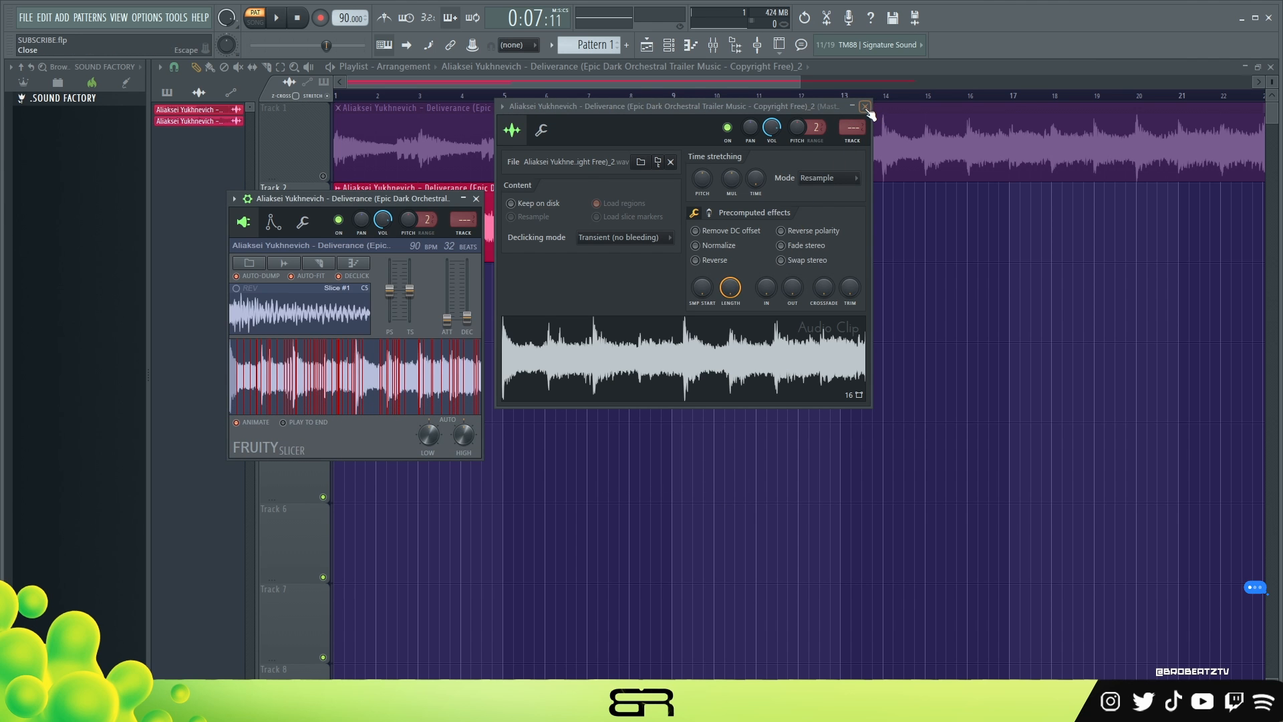
pyautogui.moveTo(338, 200); pyautogui.dragTo(446, 192)
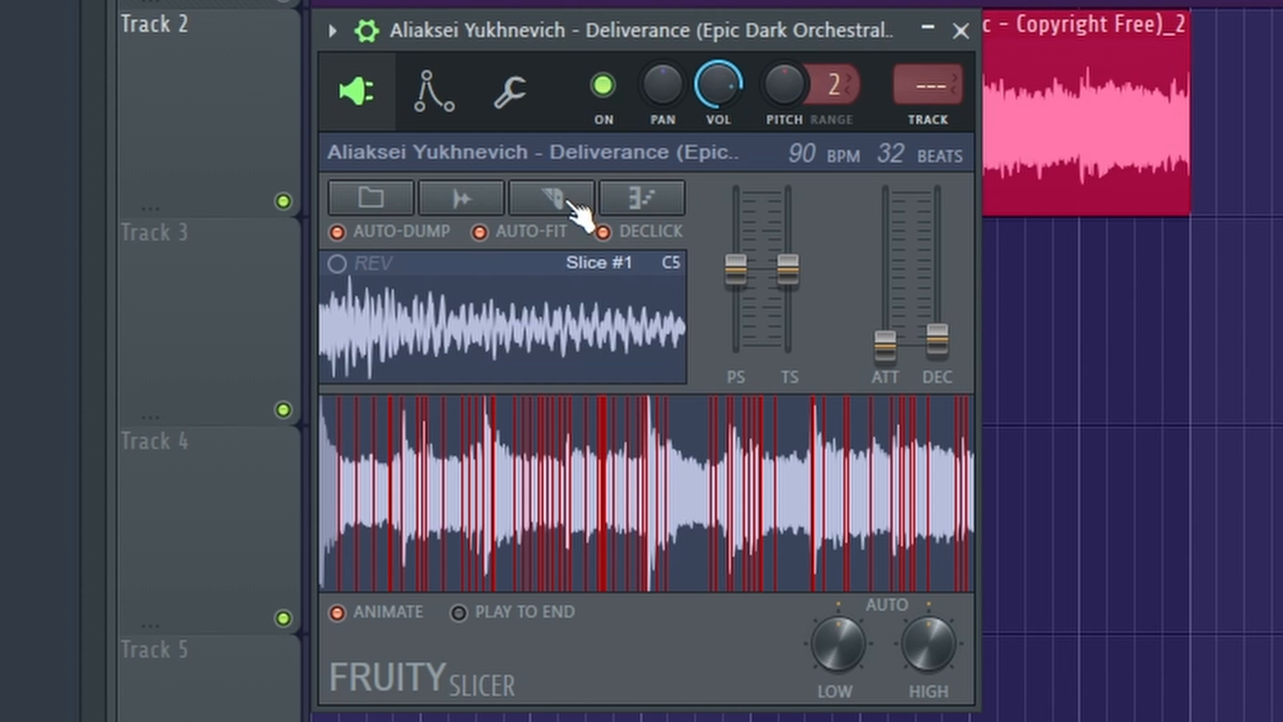
# Reslice the sample by Beat and audition the slices up to Beat 23.
pyautogui.click(591, 210)
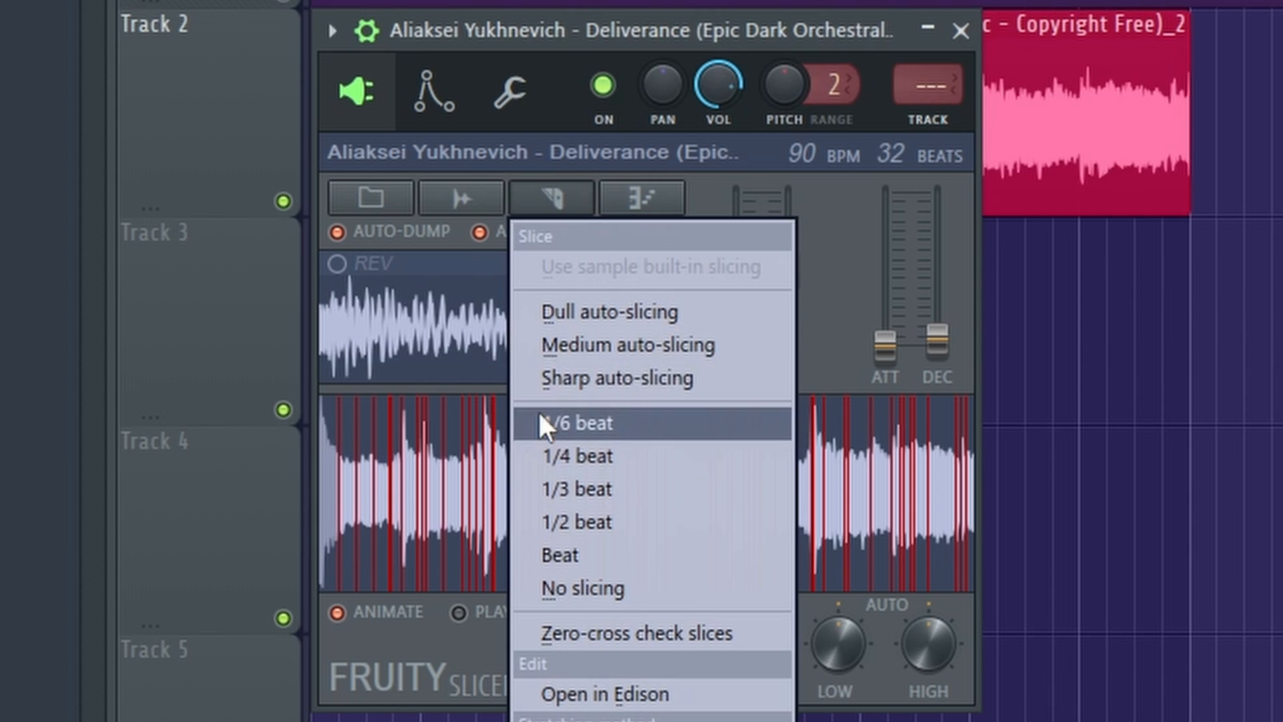
pyautogui.click(573, 560)
pyautogui.moveTo(339, 501); pyautogui.dragTo(782, 493)
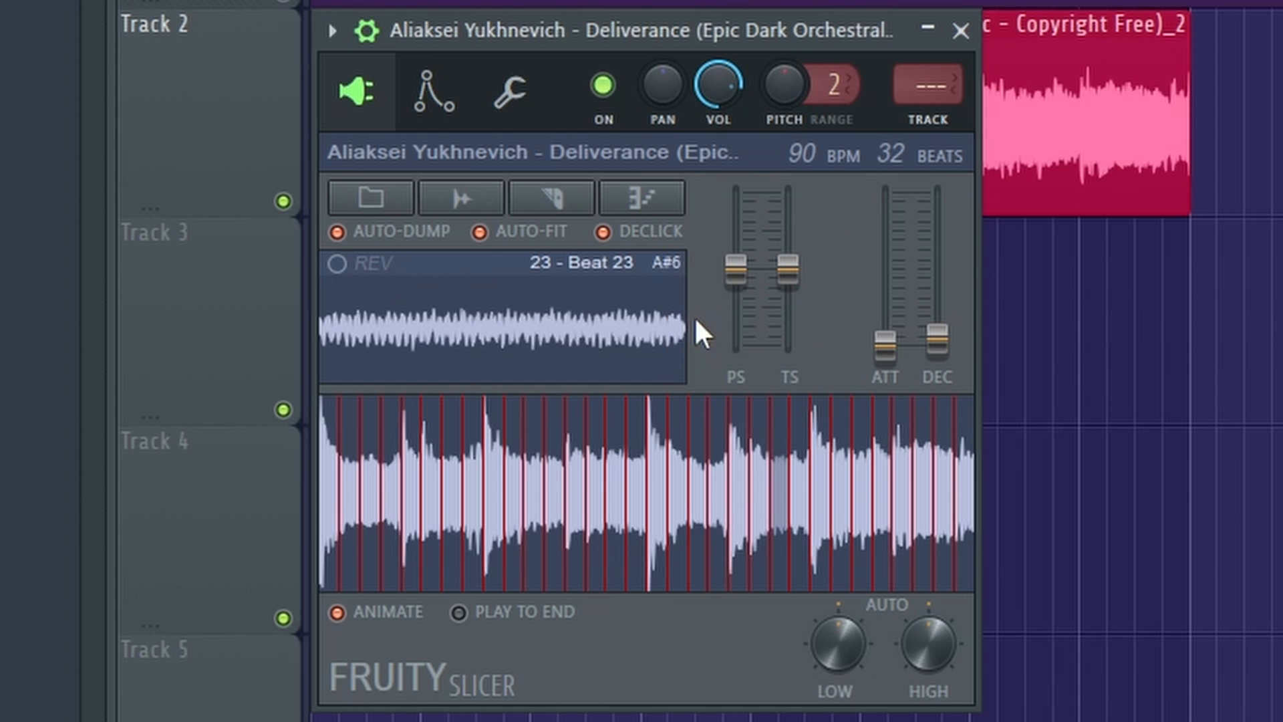
# Raise the slicer's pitch shift slightly and audition slices up to Beat 30.
pyautogui.moveTo(739, 277); pyautogui.dragTo(738, 260)
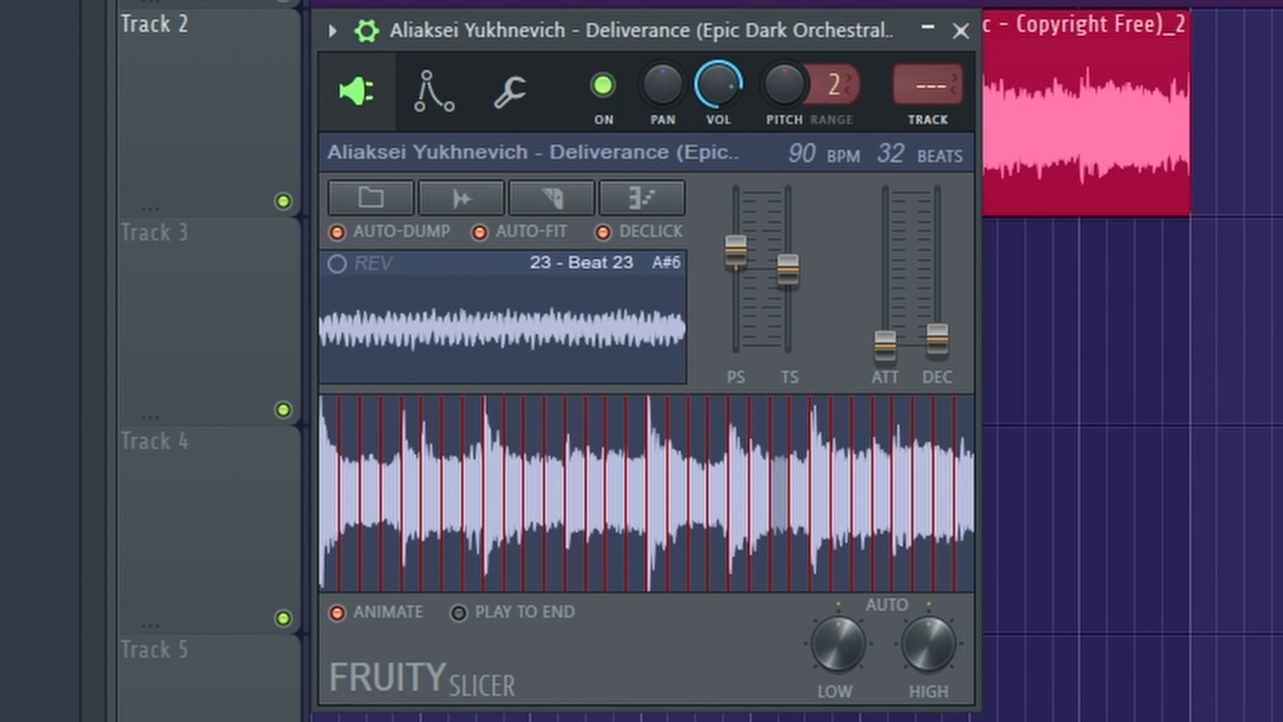
pyautogui.moveTo(580, 447); pyautogui.dragTo(916, 495)
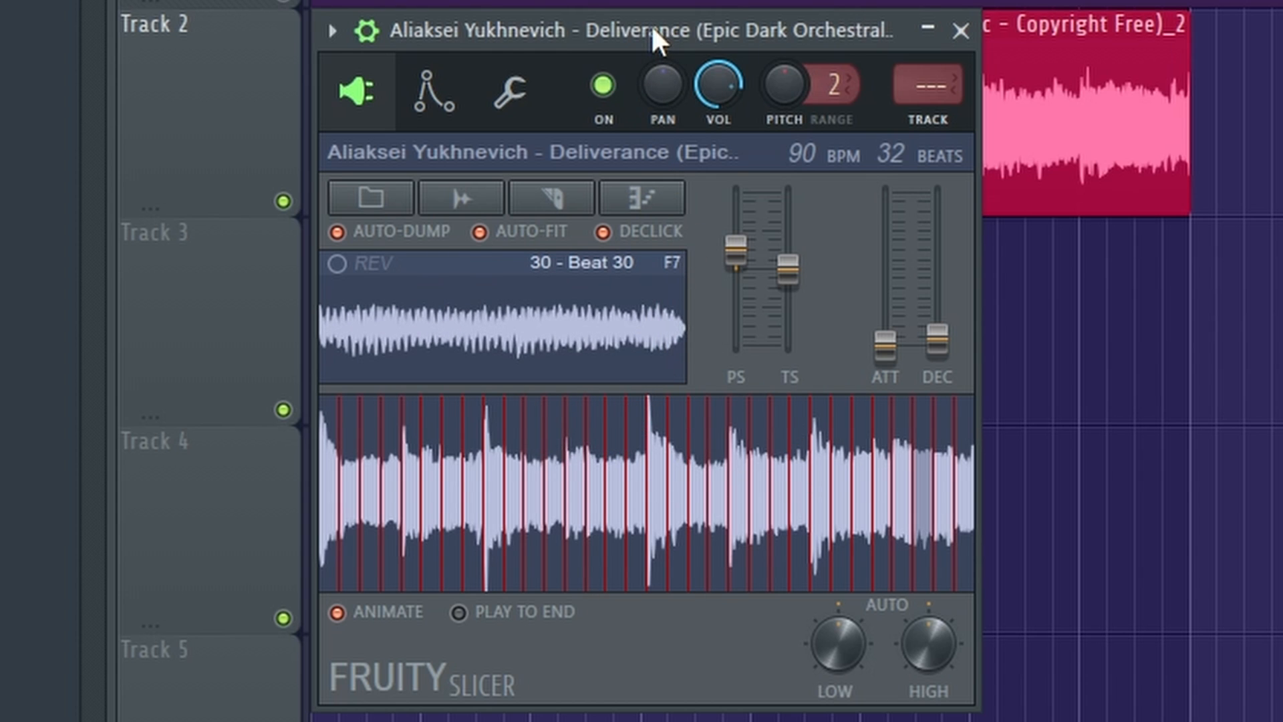
# Open the slicer channel's 32 slice notes in the piano roll from the channel rack.
pyautogui.moveTo(651, 26); pyautogui.dragTo(653, 23)
pyautogui.click(669, 45)
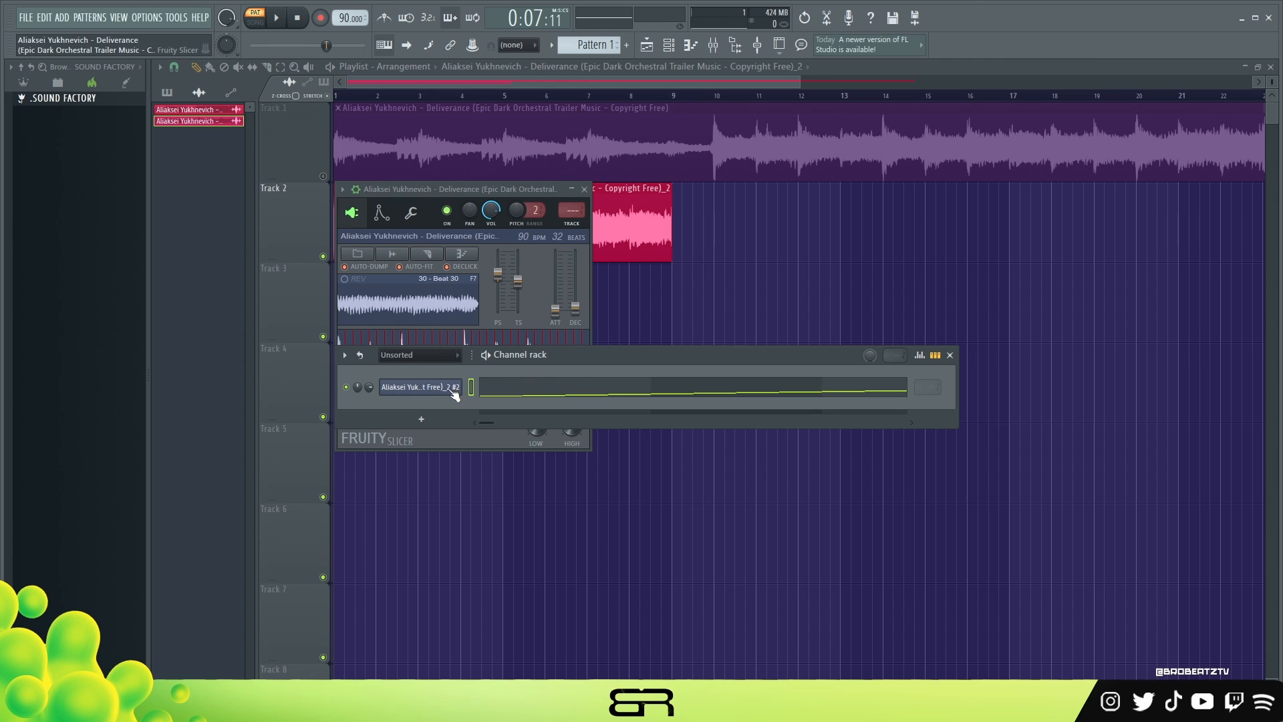
pyautogui.click(533, 395)
pyautogui.scroll(-2, 525, 319)
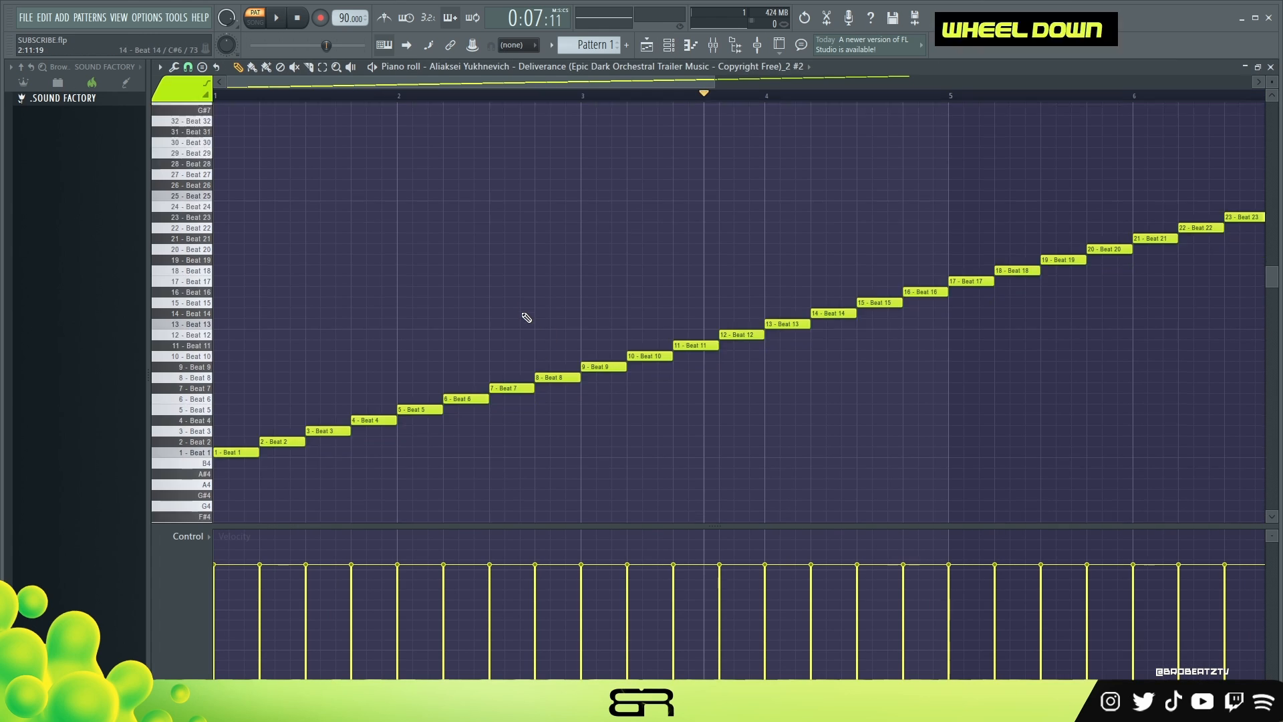
# Try three short repeated Beat 1 notes in place of the full-beat note and play them.
pyautogui.doubleClick(236, 446)
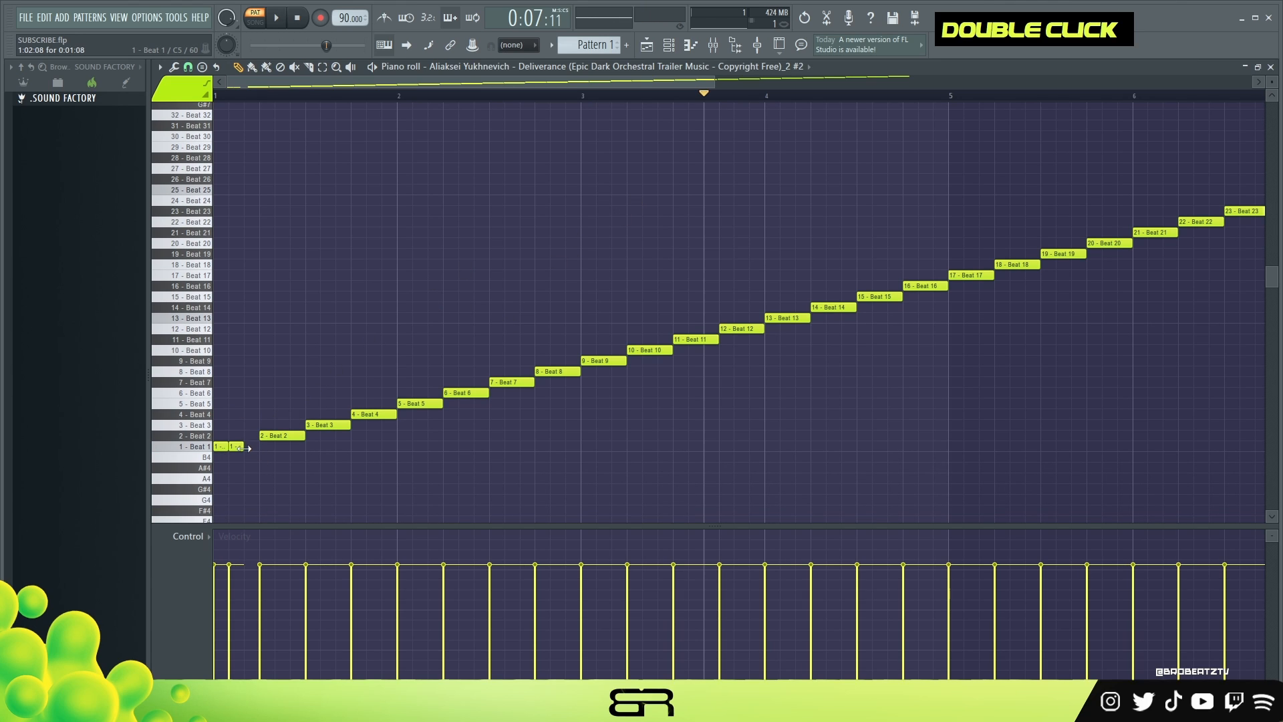
pyautogui.press('space')
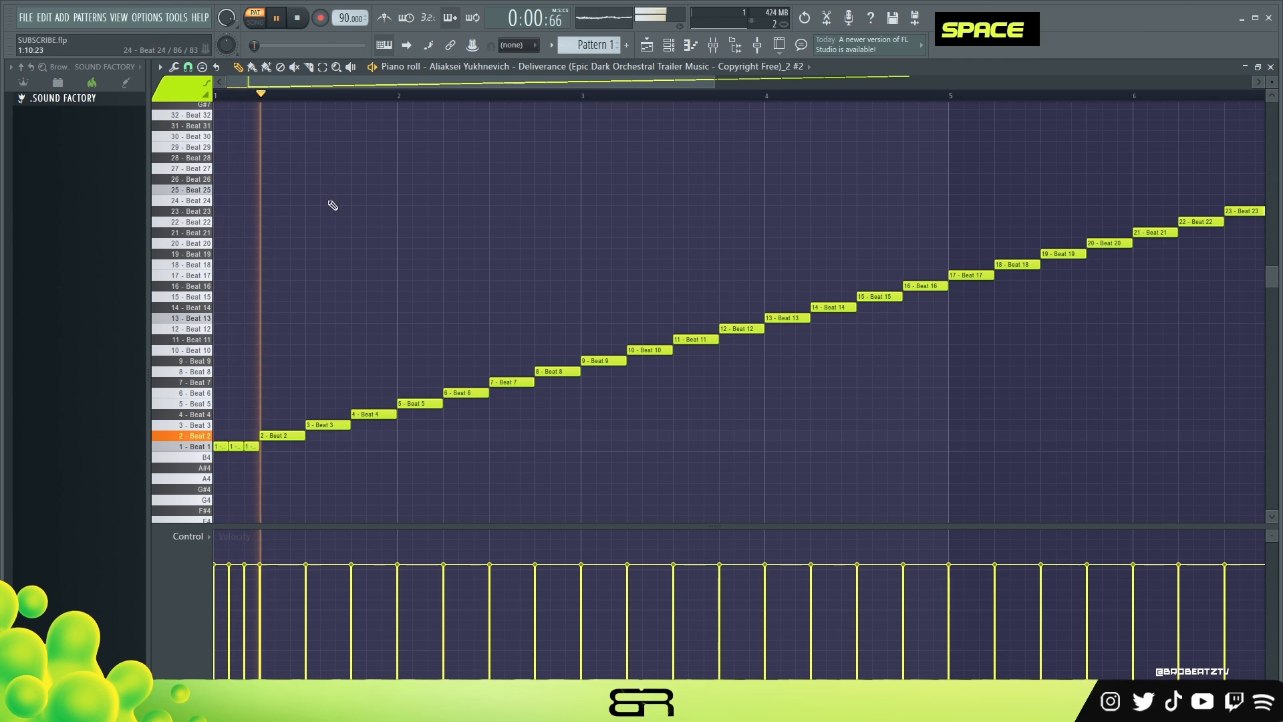
pyautogui.press('space')
pyautogui.rightClick(244, 445)
pyautogui.moveTo(227, 447); pyautogui.dragTo(258, 447)
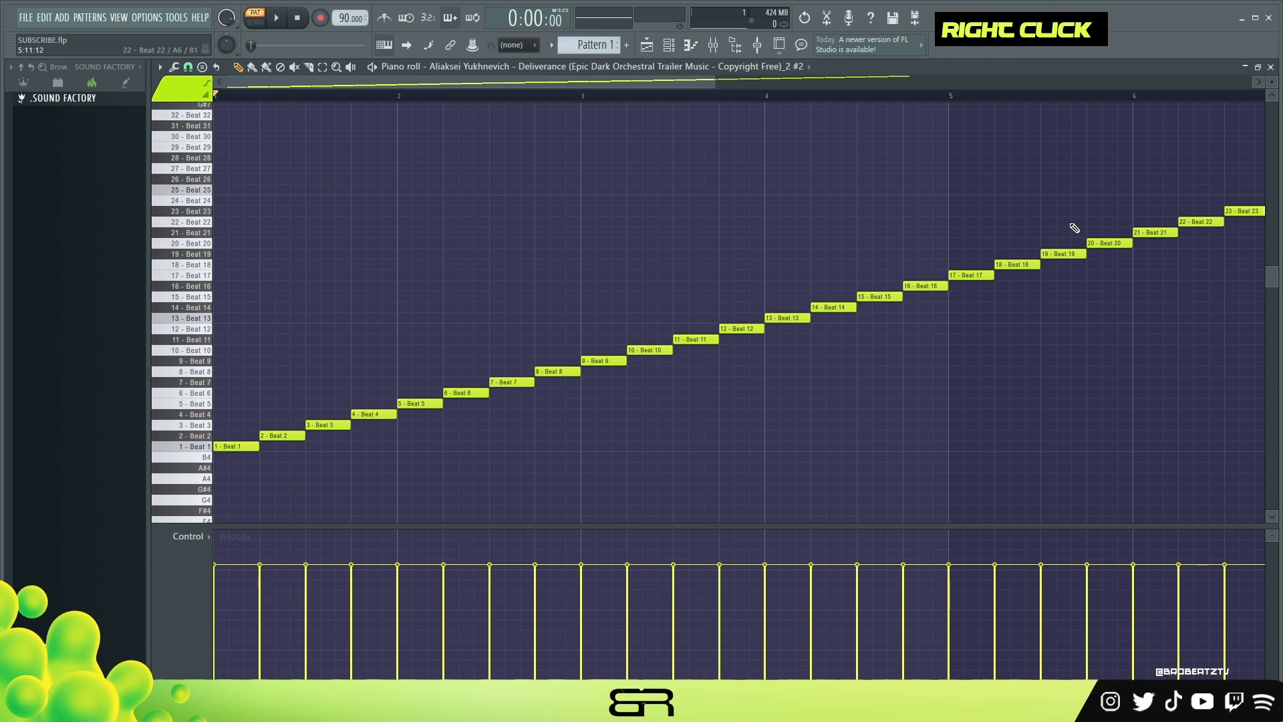
# Replace the second half of bar 1 with Beats 9 and 10 and the first half of bar 2 with Beats 13 and 14.
pyautogui.moveTo(1074, 228); pyautogui.dragTo(1199, 264)
pyautogui.rightClick(854, 117)
pyautogui.rightClick(339, 424)
pyautogui.moveTo(492, 365)
pyautogui.mouseDown()
pyautogui.moveTo(559, 392)
pyautogui.moveTo(464, 386)
pyautogui.moveTo(525, 385)
pyautogui.mouseUp()
pyautogui.moveTo(582, 342); pyautogui.dragTo(651, 371)
pyautogui.moveTo(599, 362); pyautogui.dragTo(324, 362)
pyautogui.moveTo(510, 333); pyautogui.dragTo(566, 393)
pyautogui.moveTo(504, 382)
pyautogui.mouseDown()
pyautogui.moveTo(487, 347)
pyautogui.moveTo(413, 319)
pyautogui.mouseUp()
# Audition the pattern and change the two notes in the second half of bar 1 to Beats 5 and 6.
pyautogui.press('space')
pyautogui.rightClick(432, 429)
pyautogui.press('space')
pyautogui.press('space')
pyautogui.press('space')
pyautogui.keyDown('ctrl'); pyautogui.moveTo(319, 334); pyautogui.dragTo(375, 373); pyautogui.keyUp('ctrl')
pyautogui.moveTo(312, 362); pyautogui.dragTo(319, 405)
# Change the two notes at the start of bar 2 to Beats 11 and 12 and audition the pattern.
pyautogui.press('space')
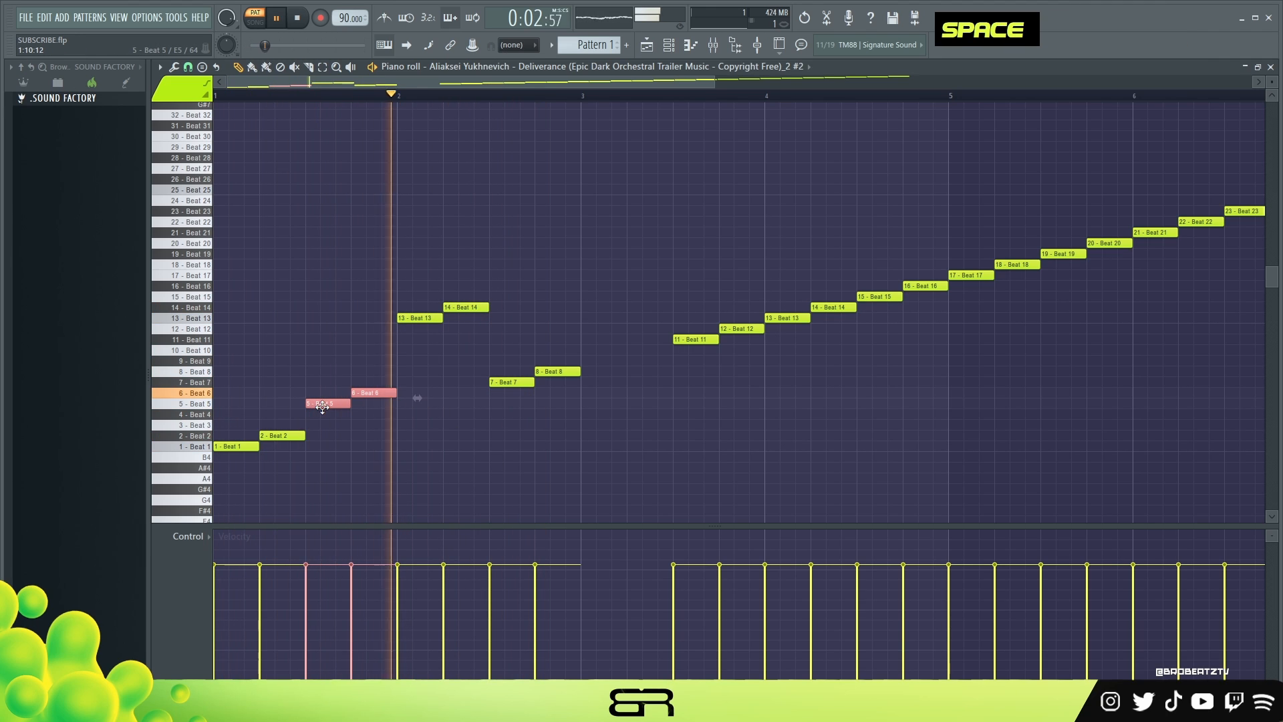
pyautogui.keyDown('ctrl'); pyautogui.moveTo(411, 292); pyautogui.dragTo(415, 340); pyautogui.keyUp('ctrl')
# Place Beats 17 and 18 at the start of bar 3 and clear the surplus original notes there.
pyautogui.press('space')
pyautogui.press('space')
pyautogui.press('space')
pyautogui.press('space')
pyautogui.press('space')
pyautogui.press('space')
pyautogui.press('space')
pyautogui.keyDown('ctrl'); pyautogui.moveTo(775, 293); pyautogui.dragTo(743, 347); pyautogui.keyUp('ctrl')
pyautogui.click(521, 96)
pyautogui.press('space')
pyautogui.press('space')
pyautogui.rightClick(1017, 259)
pyautogui.keyDown('ctrl'); pyautogui.moveTo(959, 254); pyautogui.dragTo(1019, 285); pyautogui.keyUp('ctrl')
pyautogui.moveTo(969, 275); pyautogui.dragTo(601, 275)
pyautogui.rightClick(603, 319)
pyautogui.rightClick(649, 308)
# Place copies of Beats 21–22, 25–26 and 29–30 in successive half-bars from mid-bar 3 to the end of bar 4, clearing leftover notes.
pyautogui.keyDown('ctrl'); pyautogui.moveTo(1143, 212); pyautogui.dragTo(1203, 242); pyautogui.keyUp('ctrl')
pyautogui.moveTo(1146, 233)
pyautogui.keyDown('shift'); pyautogui.mouseDown()
pyautogui.moveTo(750, 252)
pyautogui.moveTo(675, 241)
pyautogui.mouseUp(); pyautogui.keyUp('shift')
pyautogui.scroll(-1, 1079, 211)
pyautogui.keyDown('ctrl'); pyautogui.moveTo(1131, 172); pyautogui.dragTo(1193, 198); pyautogui.keyUp('ctrl')
pyautogui.keyDown('shift'); pyautogui.moveTo(1142, 190); pyautogui.dragTo(686, 190); pyautogui.keyUp('shift')
pyautogui.scroll(-1, 1243, 149)
pyautogui.keyDown('ctrl'); pyautogui.moveTo(1196, 131); pyautogui.dragTo(1255, 153); pyautogui.keyUp('ctrl')
pyautogui.keyDown('shift'); pyautogui.moveTo(1208, 147); pyautogui.dragTo(719, 147); pyautogui.keyUp('shift')
pyautogui.rightClick(580, 340)
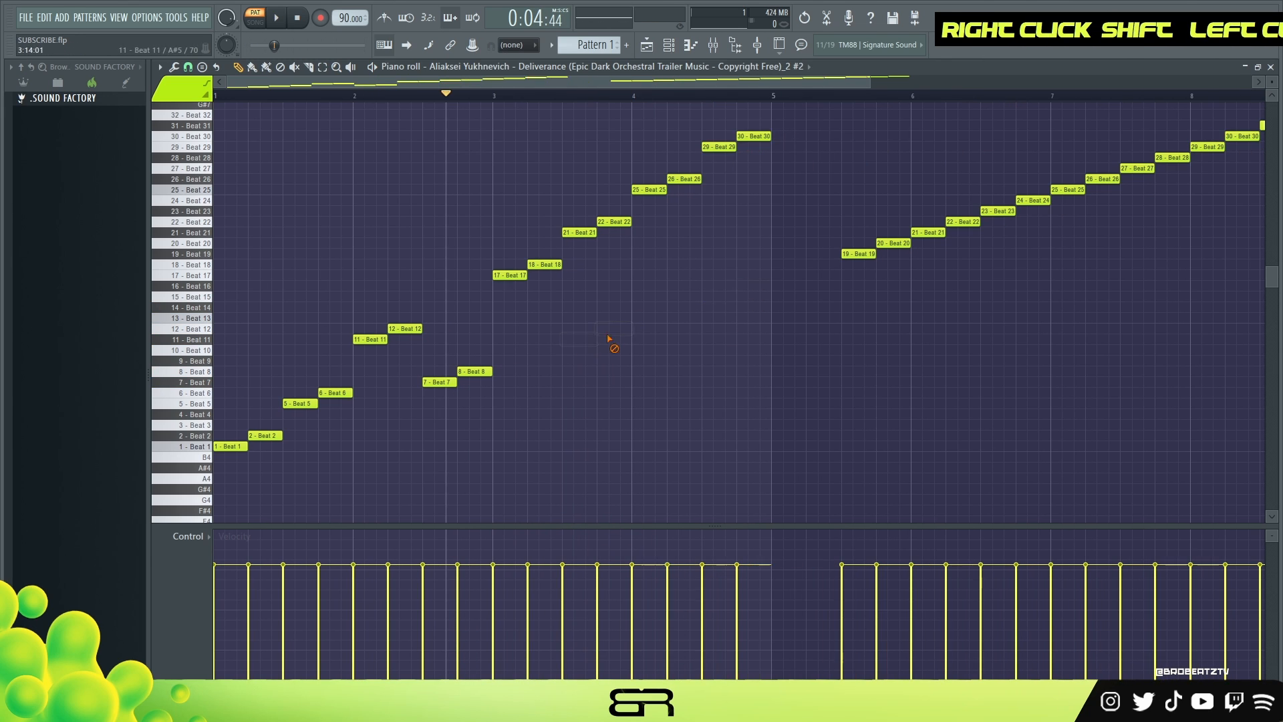
# Delete all remaining notes from bar 5 onward and play the finished four-bar pattern.
pyautogui.scroll(1, 621, 347)
pyautogui.press('space')
pyautogui.scroll(-2, 619, 346)
pyautogui.press('space')
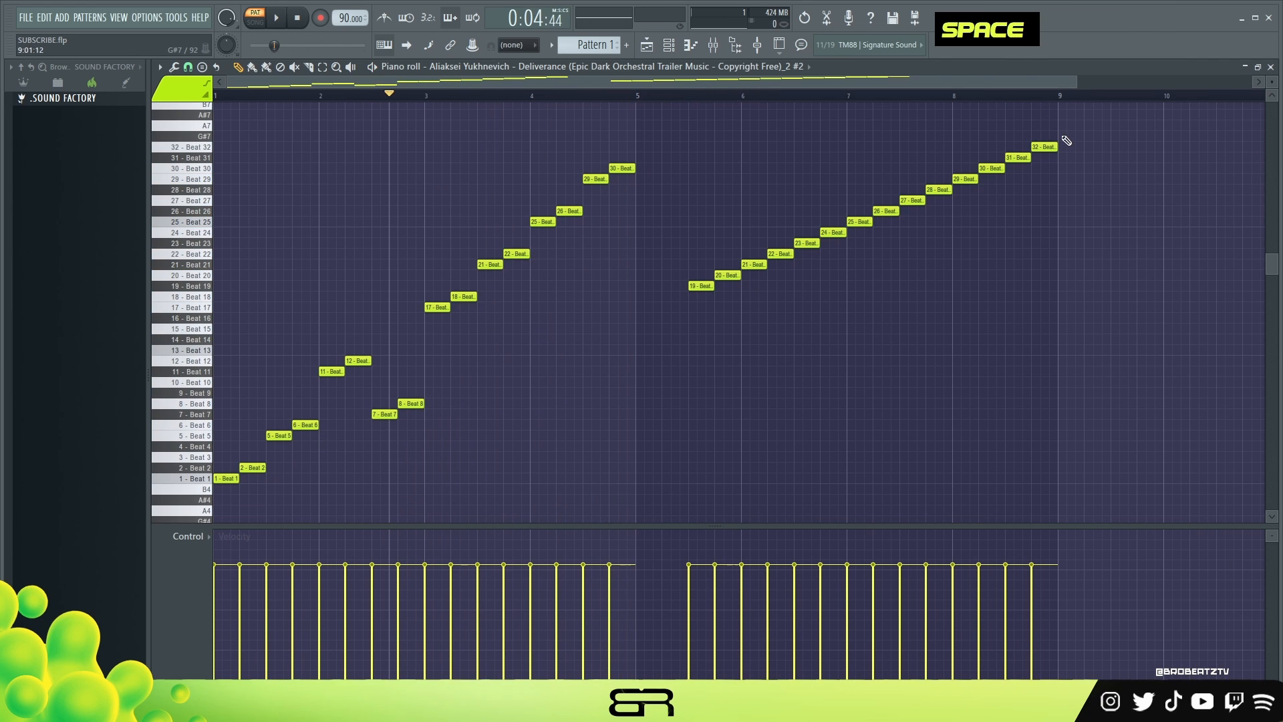
pyautogui.rightClick(963, 180)
pyautogui.rightClick(702, 286)
pyautogui.rightClick(1017, 157)
pyautogui.rightClick(992, 168)
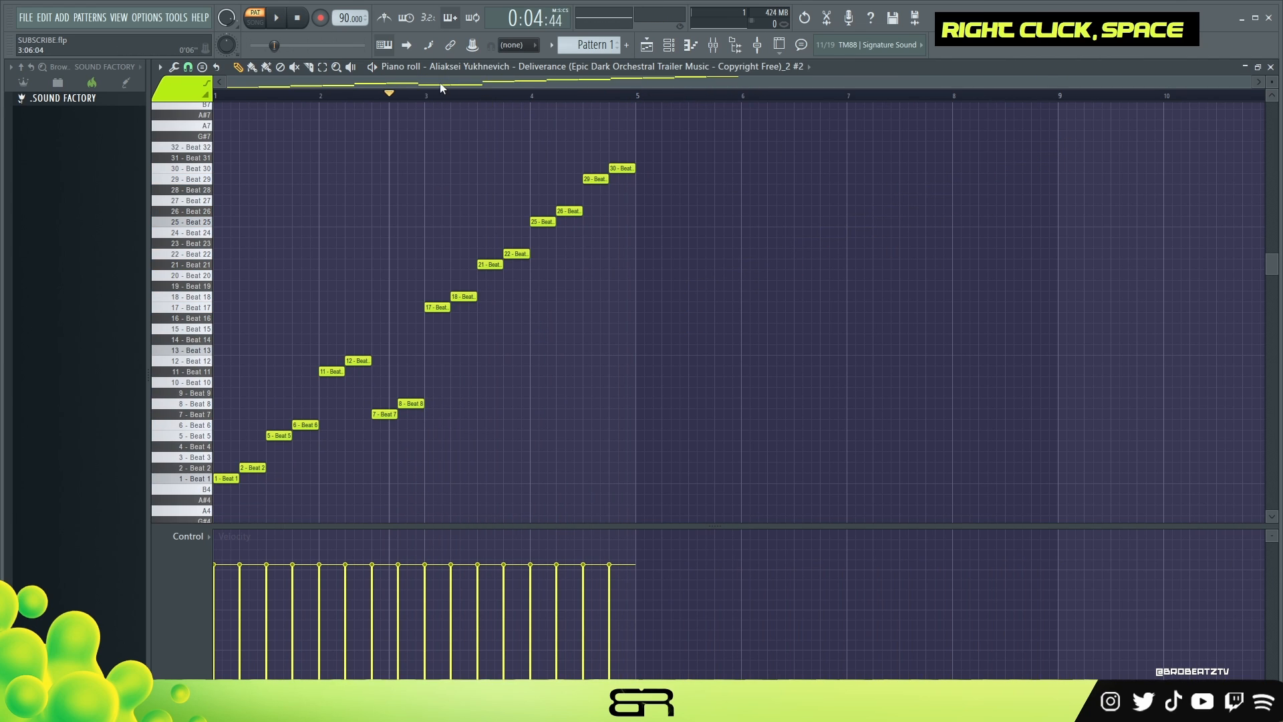
pyautogui.scroll(2, 266, 88)
pyautogui.press('space')
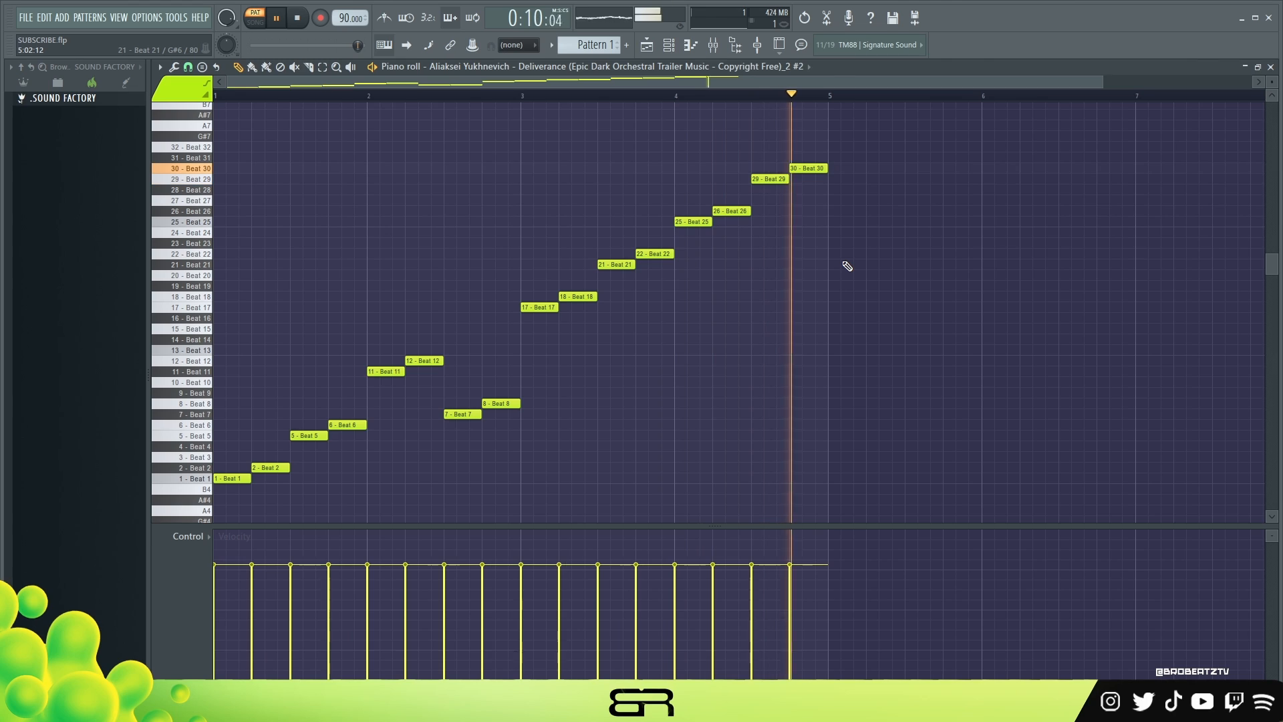
# Stop playback and try a different length for the Beat 12 note in bar 2.
pyautogui.press('space')
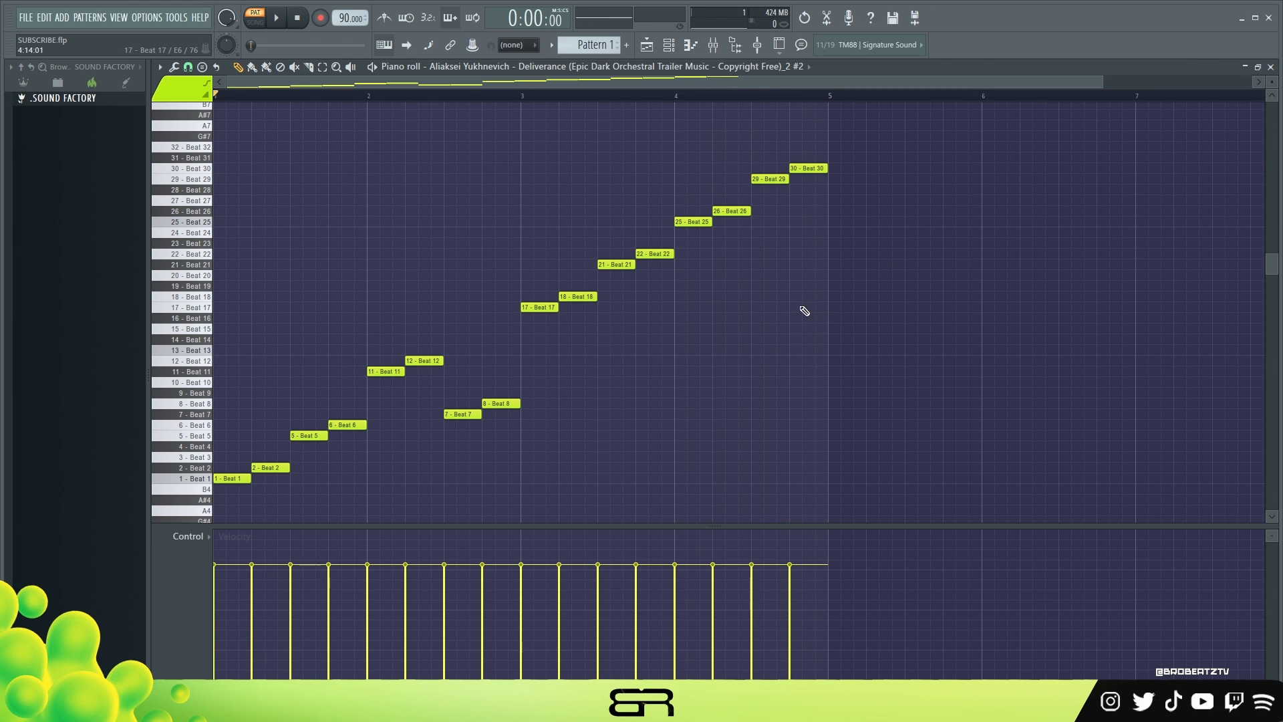
pyautogui.click(199, 81)
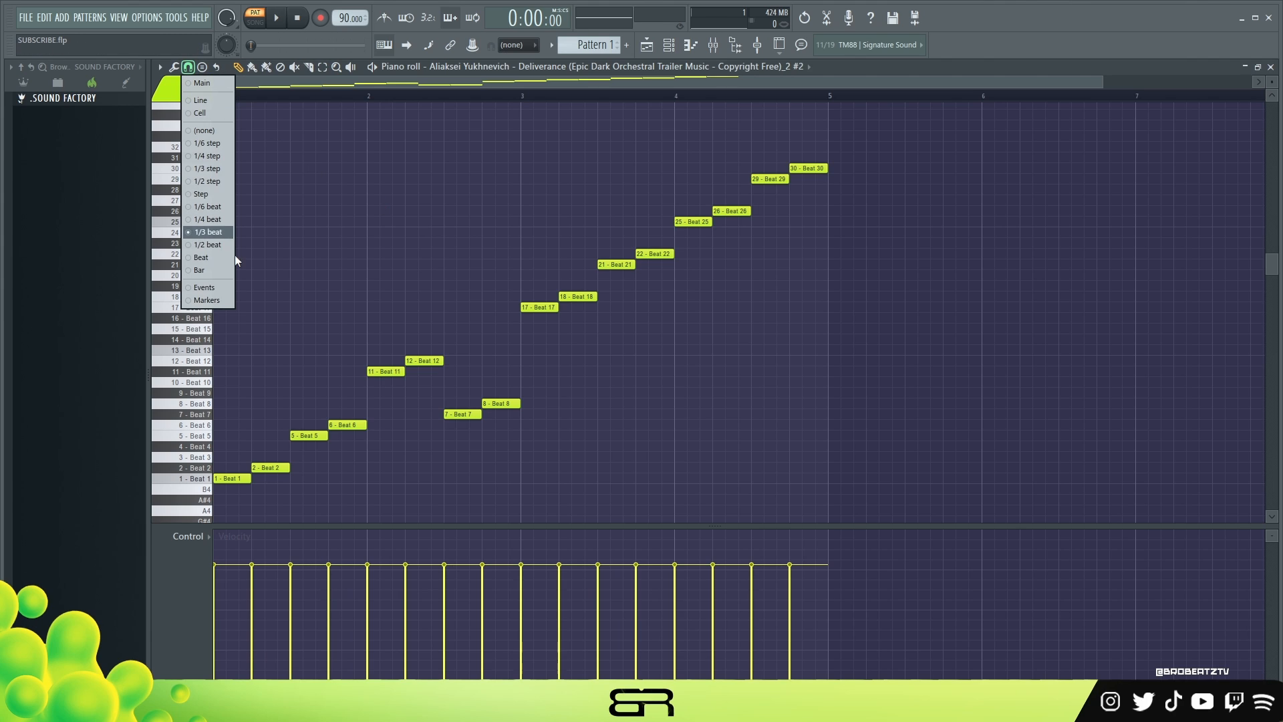
pyautogui.rightClick(214, 240)
pyautogui.moveTo(443, 361)
pyautogui.mouseDown()
pyautogui.moveTo(425, 400)
pyautogui.moveTo(421, 358)
pyautogui.mouseUp()
pyautogui.moveTo(428, 361); pyautogui.dragTo(444, 361)
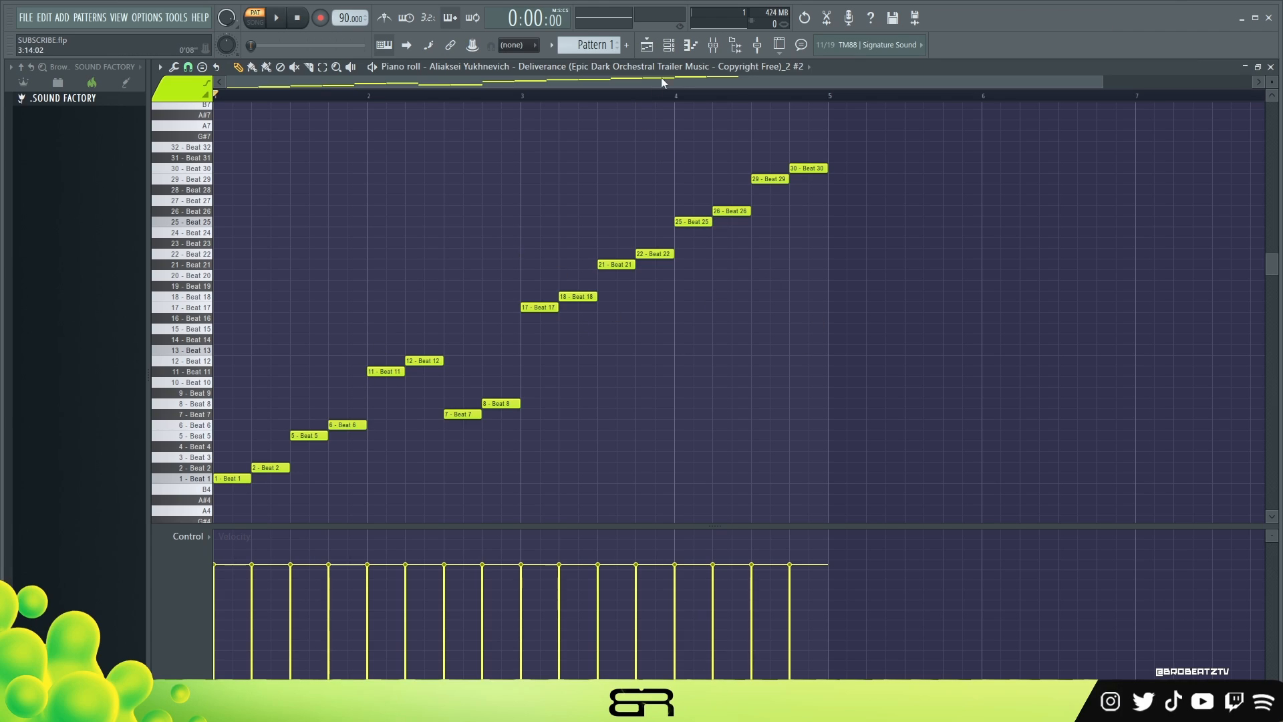
# Load the Track 2 Deliverance clip from the Playlist into a new Slicex channel and close the clip's own settings.
pyautogui.click(668, 45)
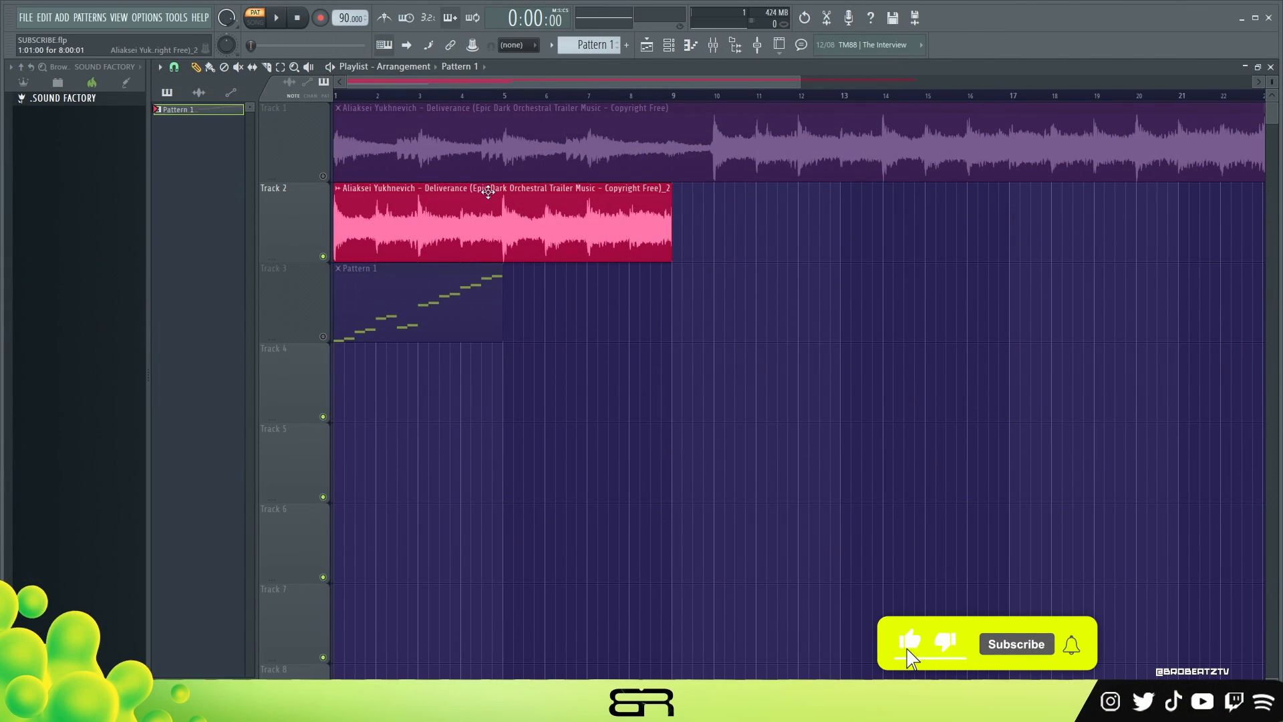
pyautogui.doubleClick(461, 228)
pyautogui.rightClick(614, 367)
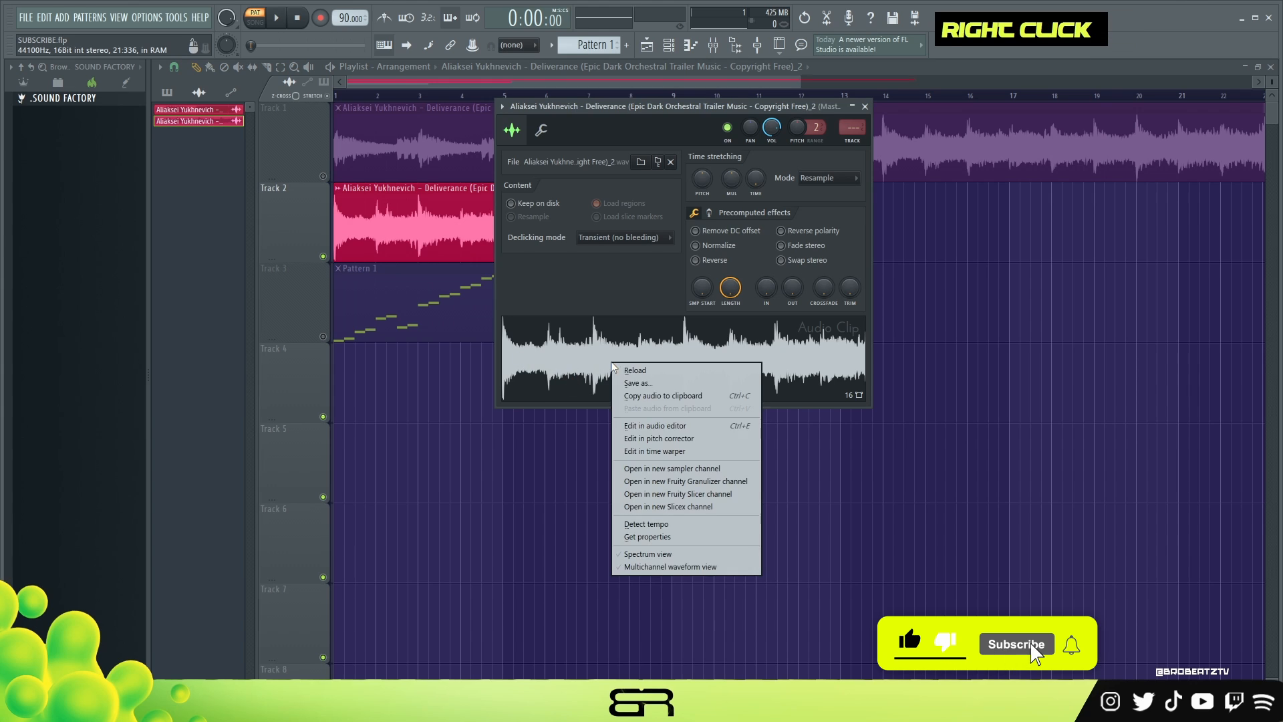
pyautogui.click(665, 507)
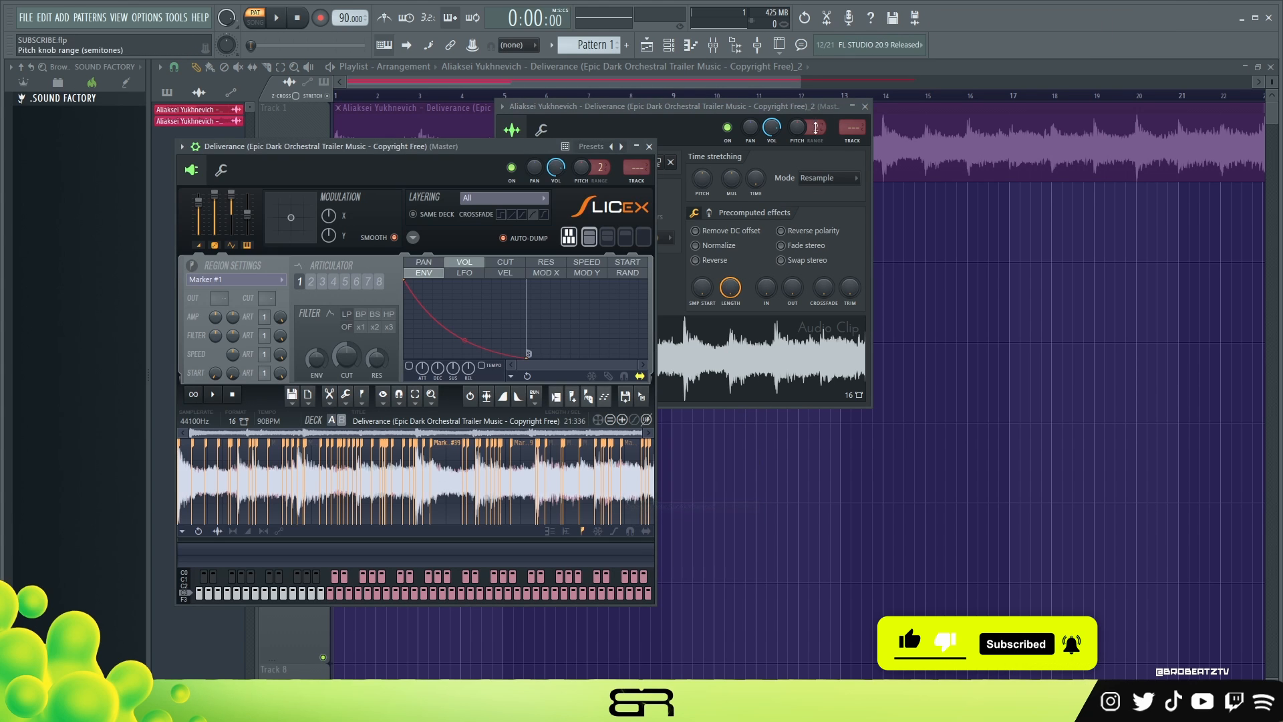
pyautogui.click(865, 106)
pyautogui.moveTo(337, 146); pyautogui.dragTo(496, 112)
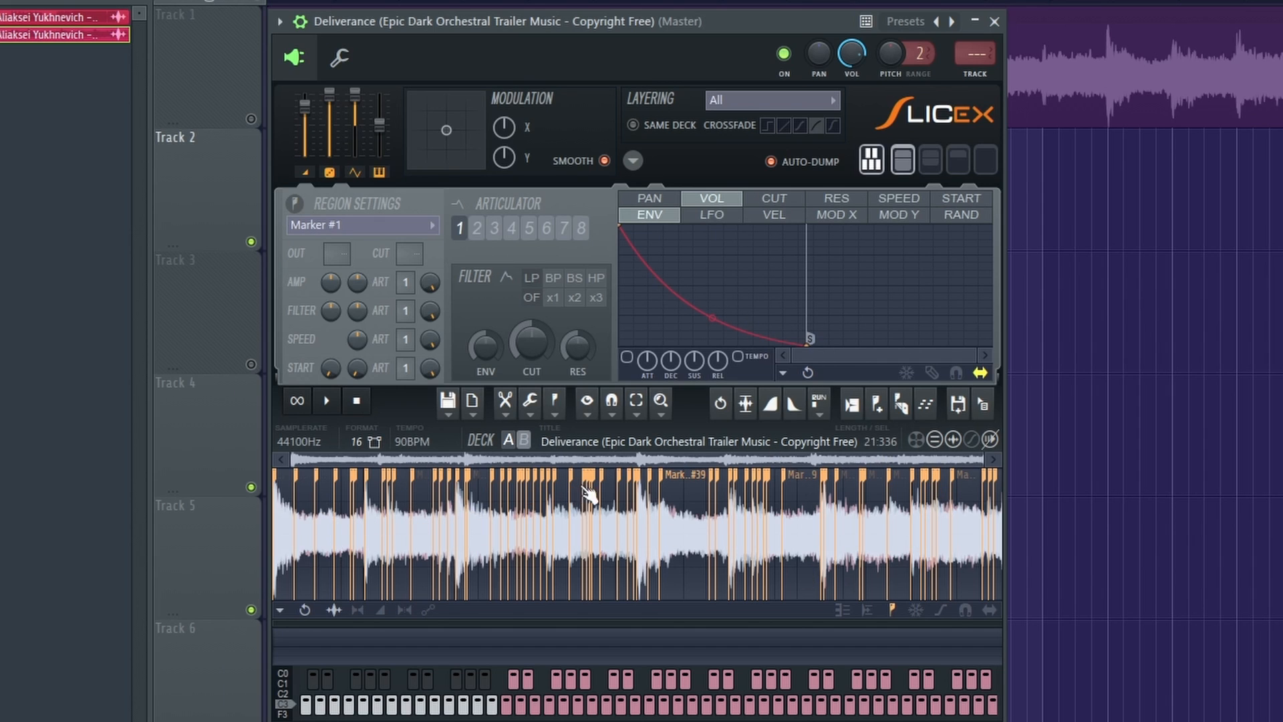
# Re-slice the loop in Slicex with Medium grid-slicing and audition a few of the early slices.
pyautogui.click(900, 403)
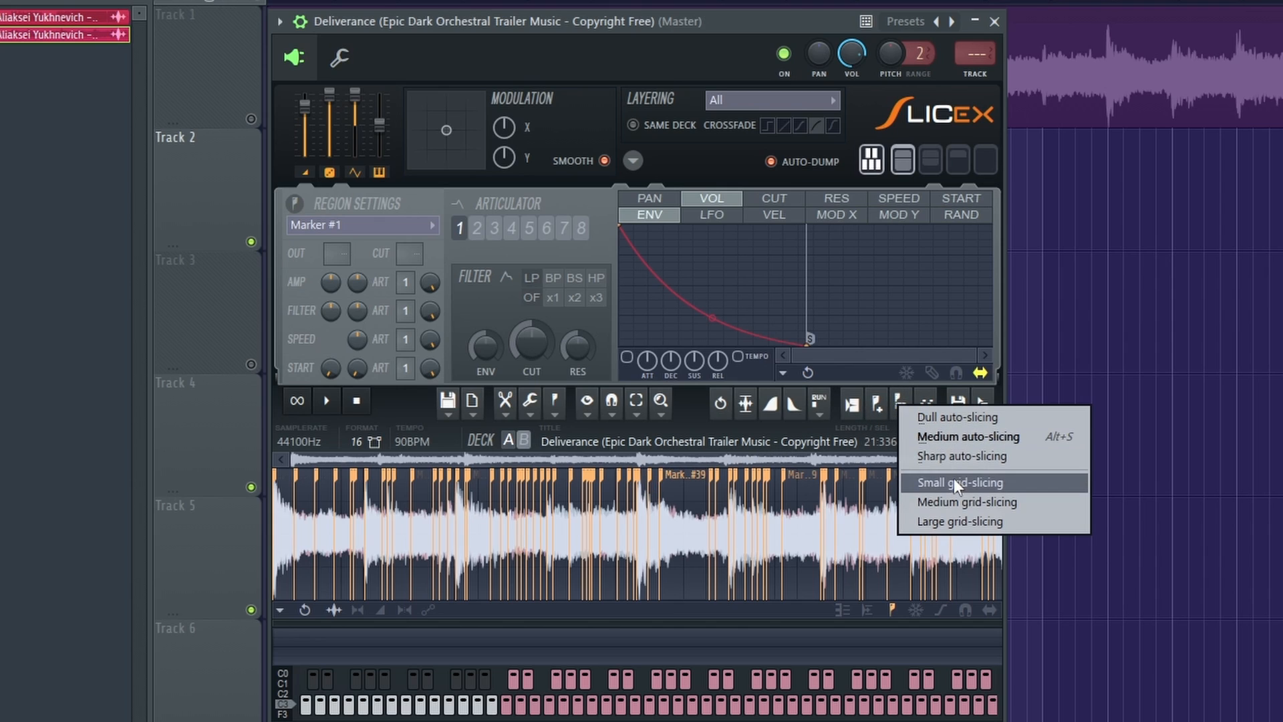
pyautogui.click(935, 499)
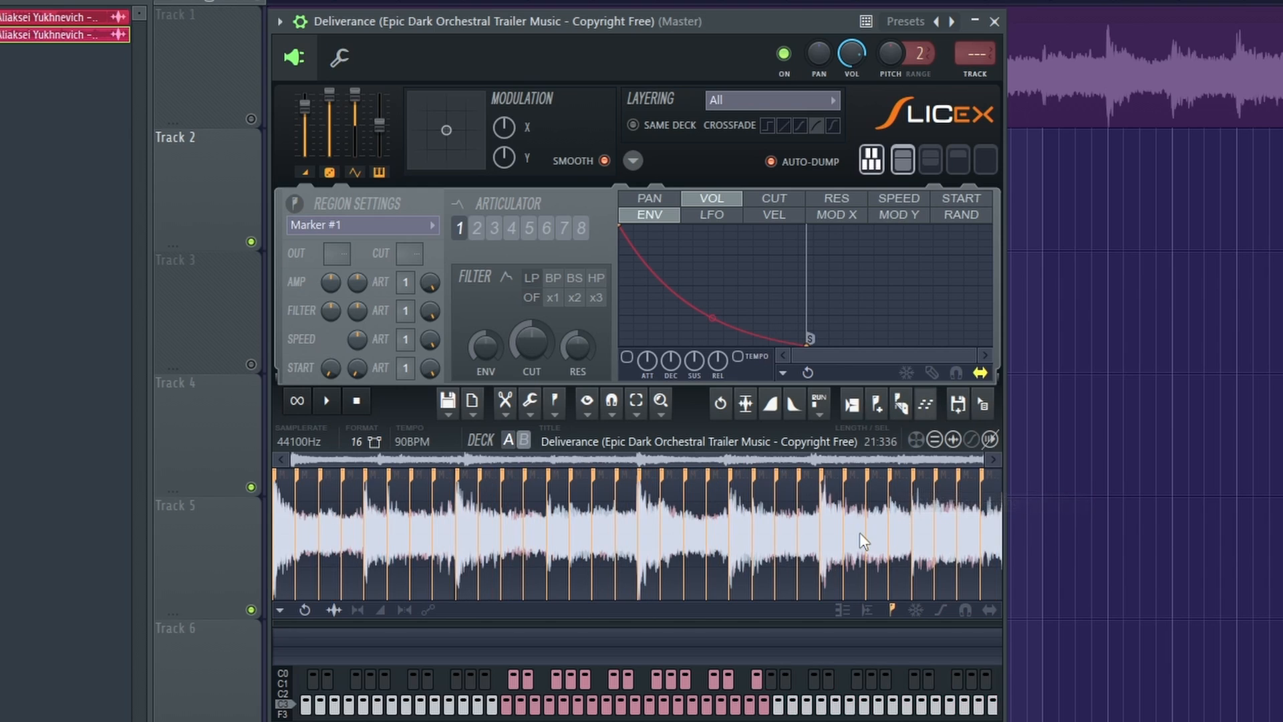
pyautogui.click(516, 538)
pyautogui.click(490, 538)
pyautogui.click(399, 532)
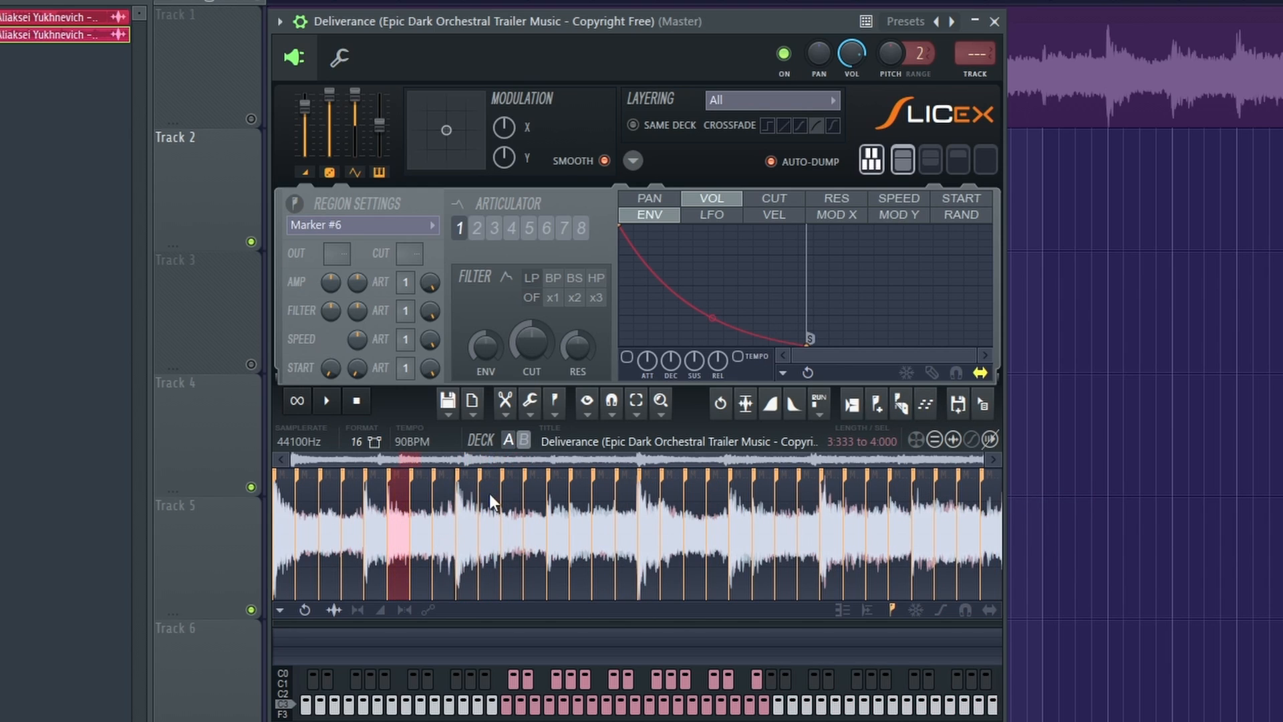
pyautogui.moveTo(459, 28); pyautogui.dragTo(872, 64)
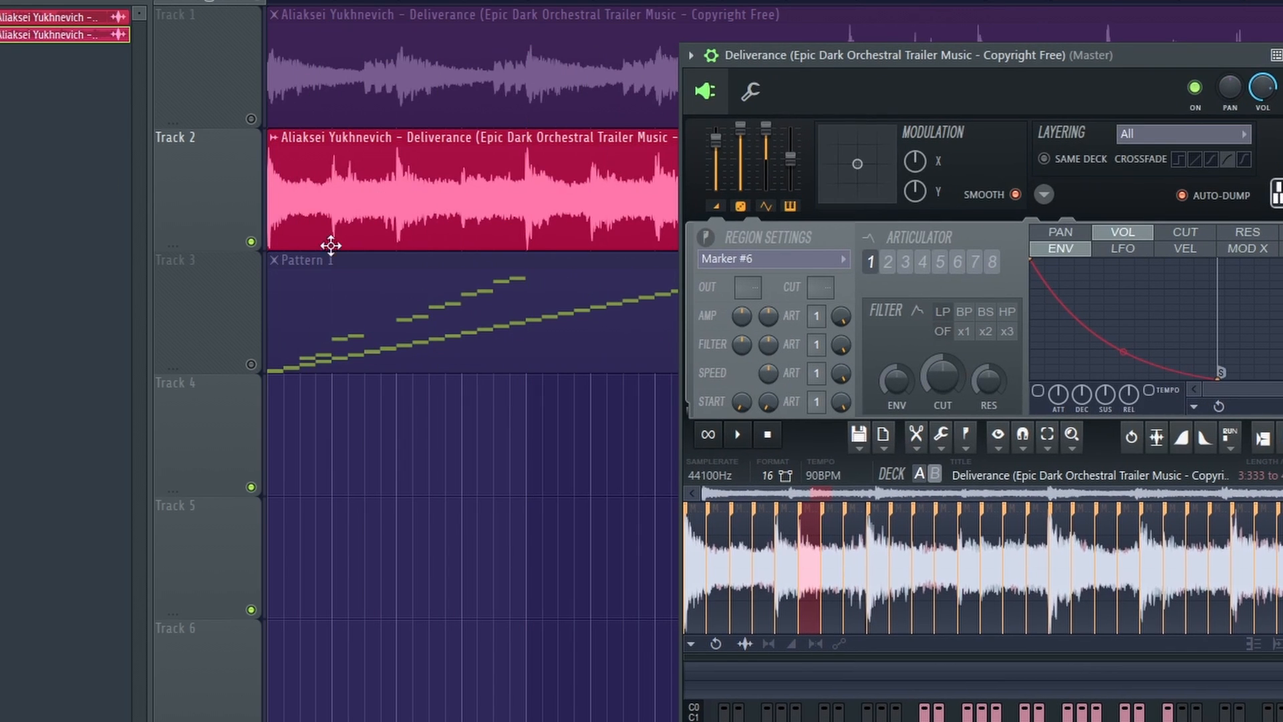
pyautogui.moveTo(1038, 61); pyautogui.dragTo(601, 25)
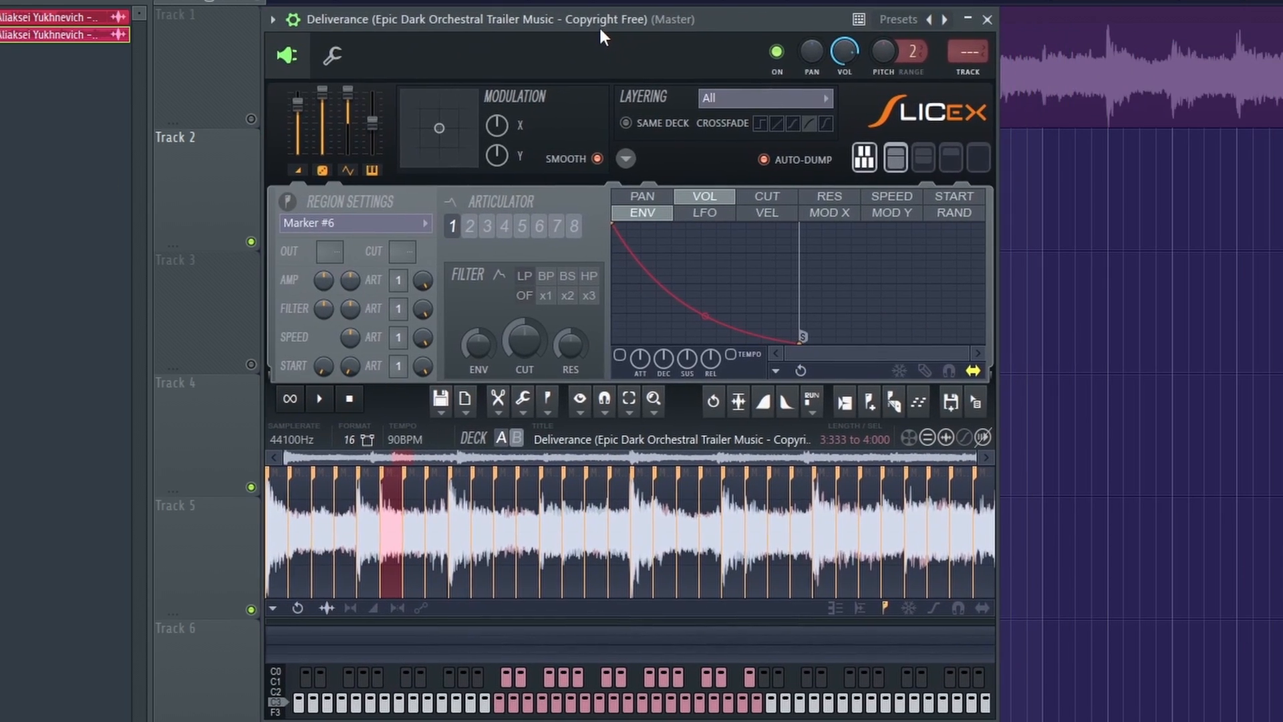
# Audition individual slices across the Slicex waveform and through its keyboard notes.
pyautogui.click(328, 545)
pyautogui.click(533, 537)
pyautogui.click(807, 533)
pyautogui.click(876, 531)
pyautogui.click(522, 701)
pyautogui.click(659, 702)
pyautogui.click(691, 702)
pyautogui.click(718, 702)
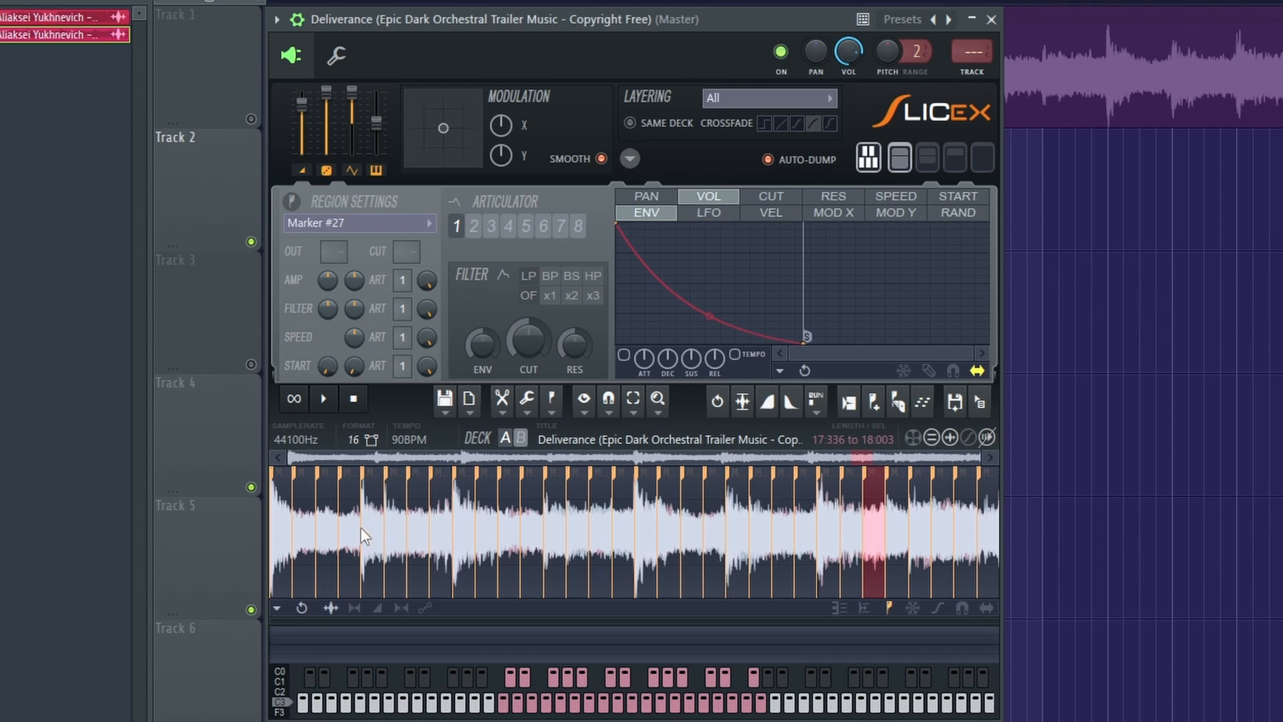
pyautogui.scroll(1, 403, 533)
pyautogui.scroll(-1, 461, 544)
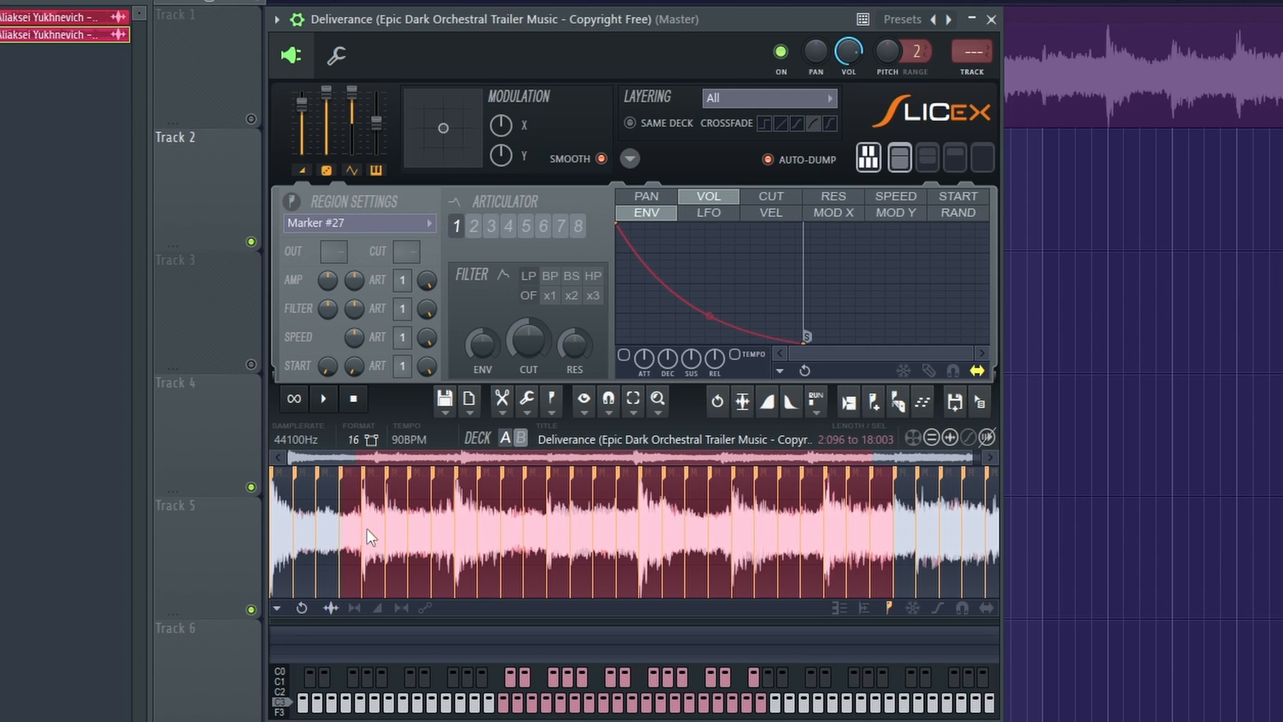
# Delete the first, third and fourth slices of the sample's opening bar, keeping only its second slice.
pyautogui.click(351, 535)
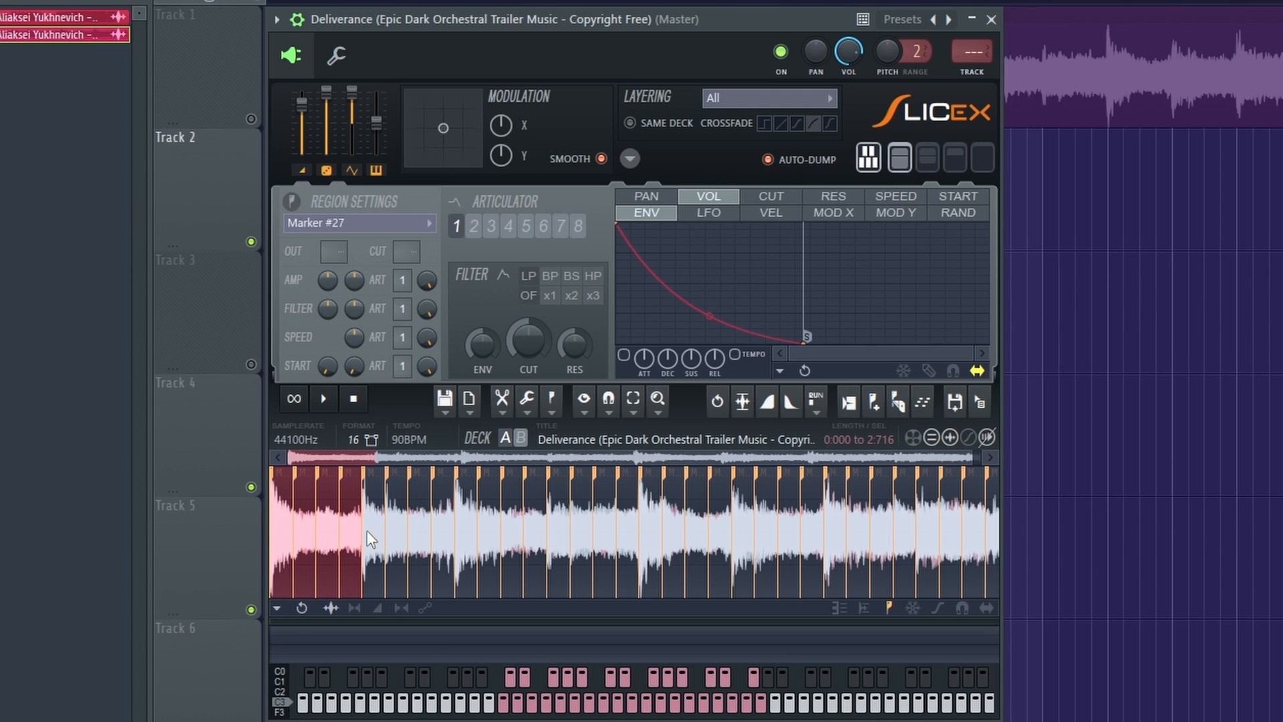
pyautogui.press('space')
pyautogui.click(306, 543)
pyautogui.doubleClick(284, 537)
pyautogui.press('Delete')
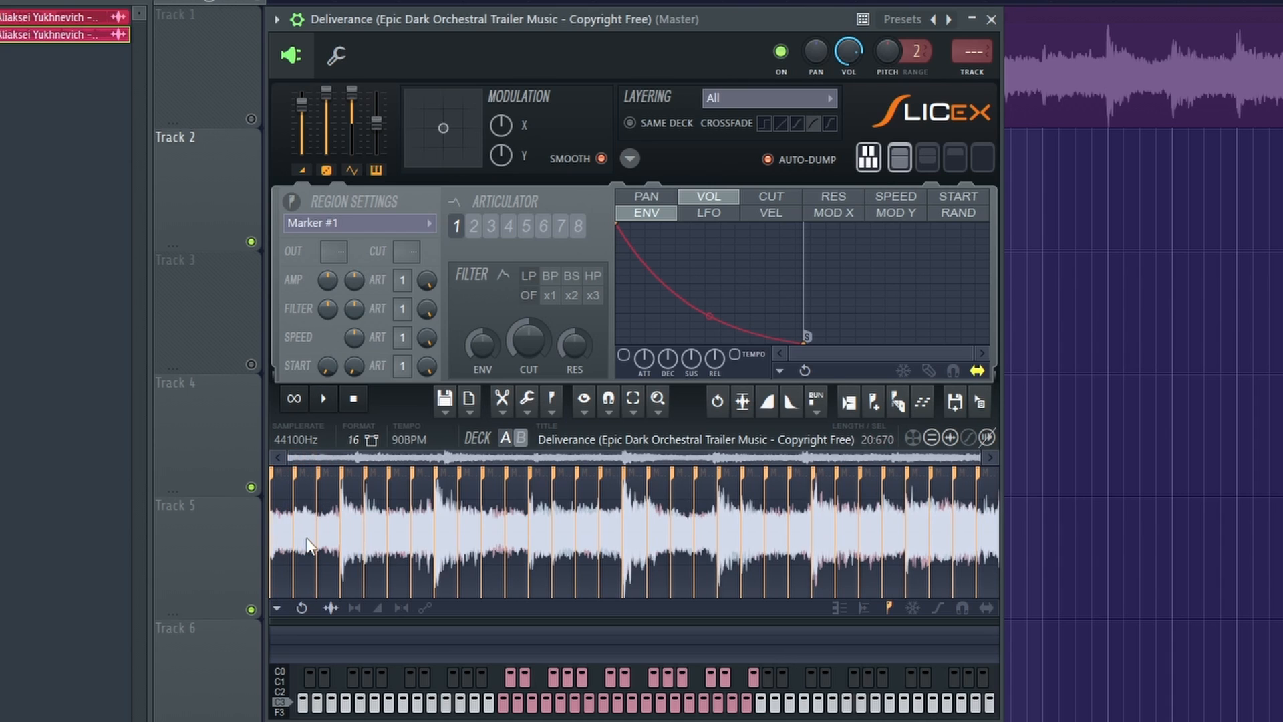
pyautogui.doubleClick(309, 542)
pyautogui.press('Delete')
pyautogui.doubleClick(310, 531)
pyautogui.press('Delete')
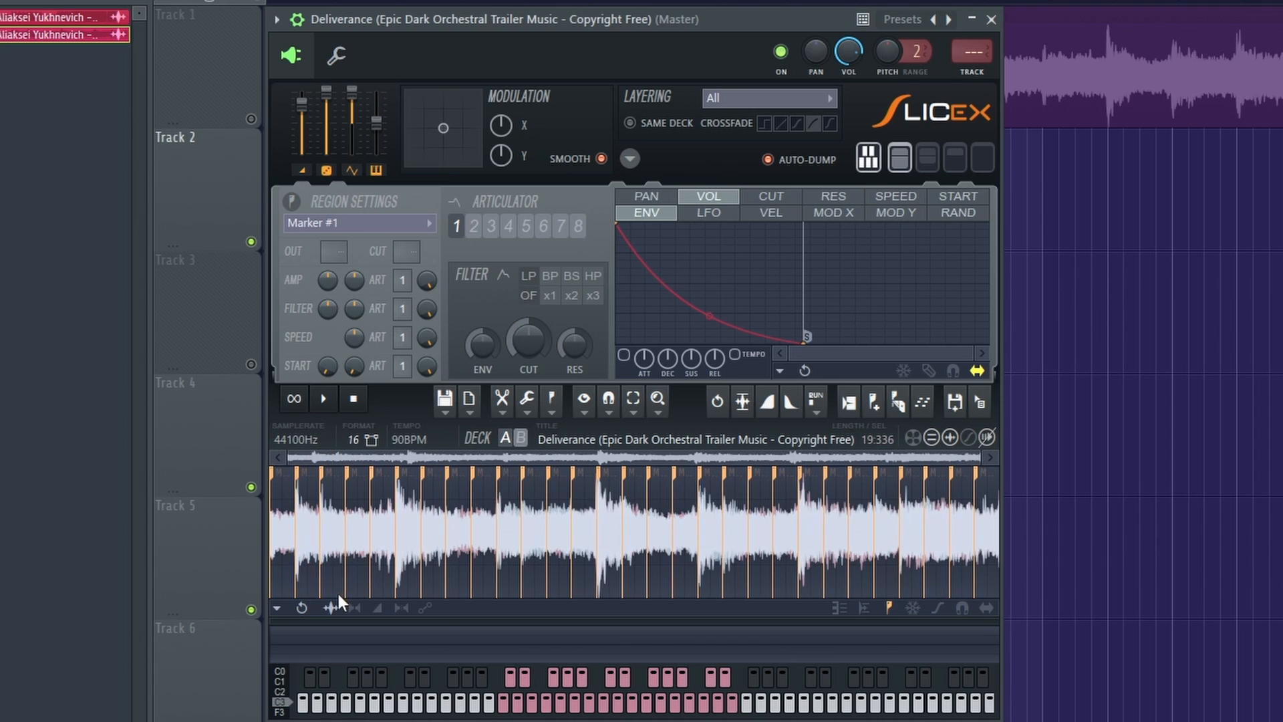
# Audition the second bar's slices against the kept Marker #1 slice to compare which one follows it best.
pyautogui.moveTo(294, 494); pyautogui.dragTo(395, 528)
pyautogui.rightClick(355, 547)
pyautogui.rightClick(328, 548)
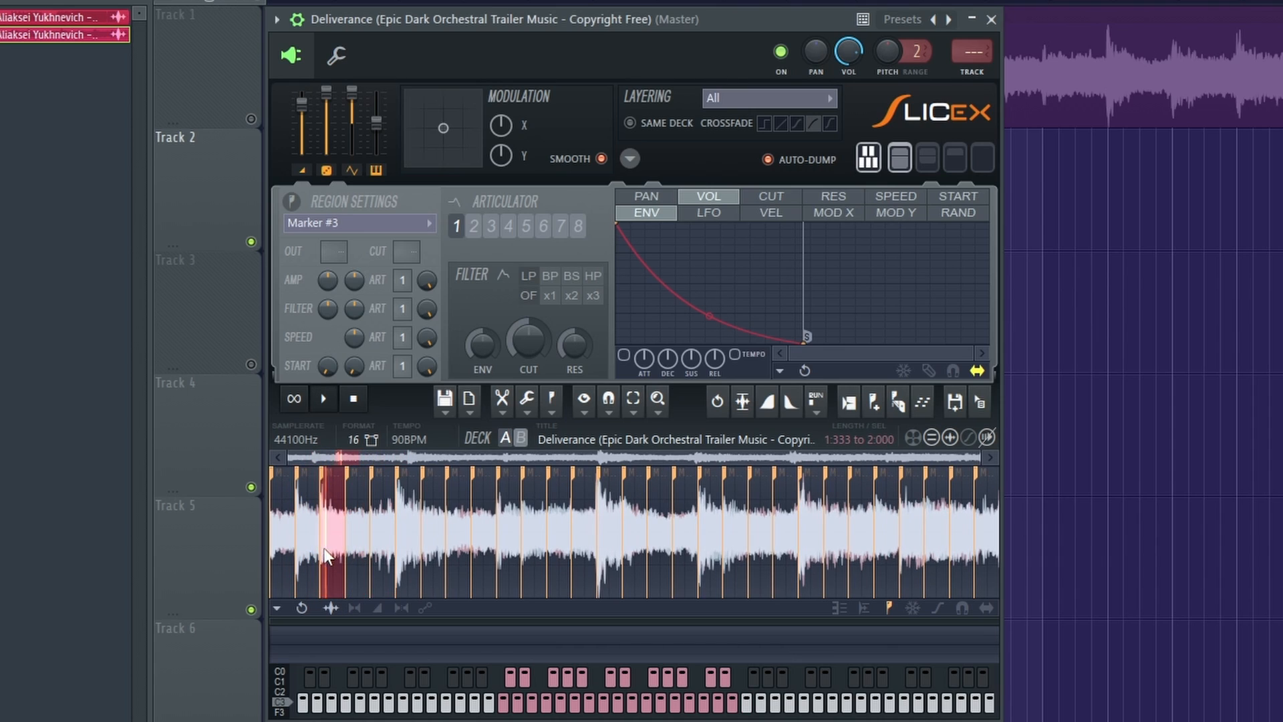
pyautogui.rightClick(286, 547)
pyautogui.rightClick(349, 542)
pyautogui.rightClick(283, 540)
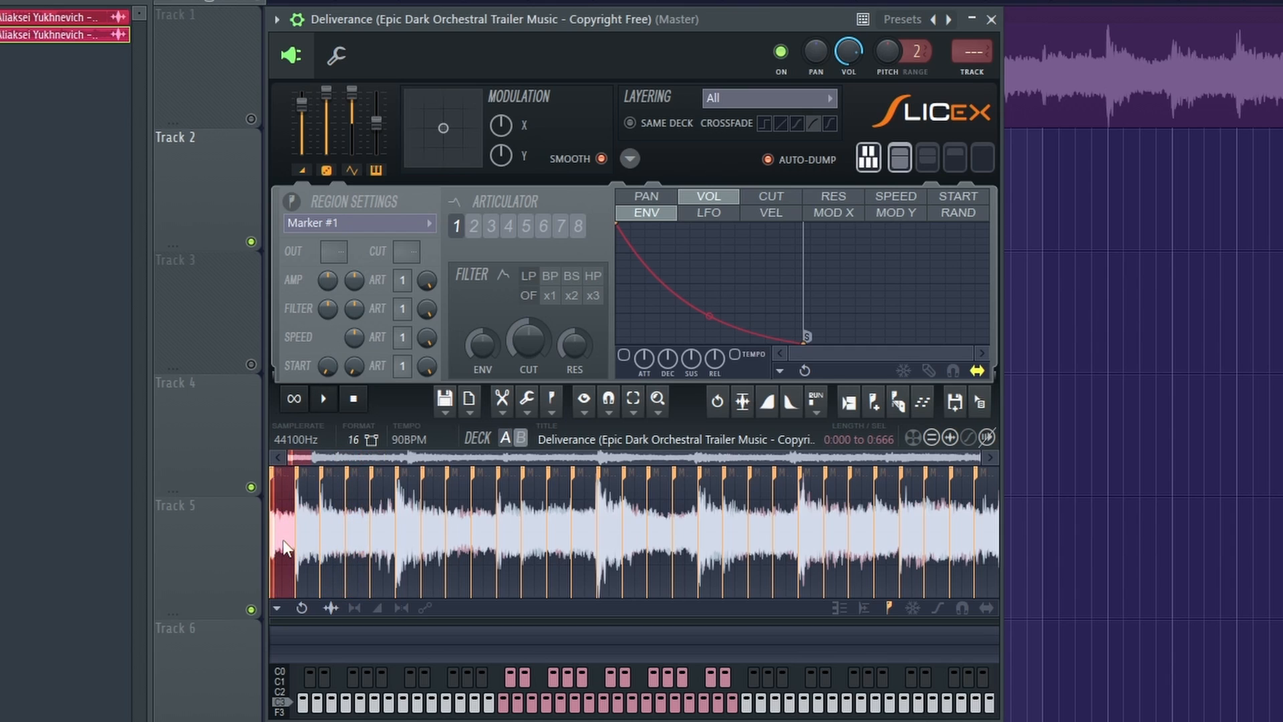
pyautogui.rightClick(327, 538)
pyautogui.rightClick(283, 540)
pyautogui.rightClick(361, 540)
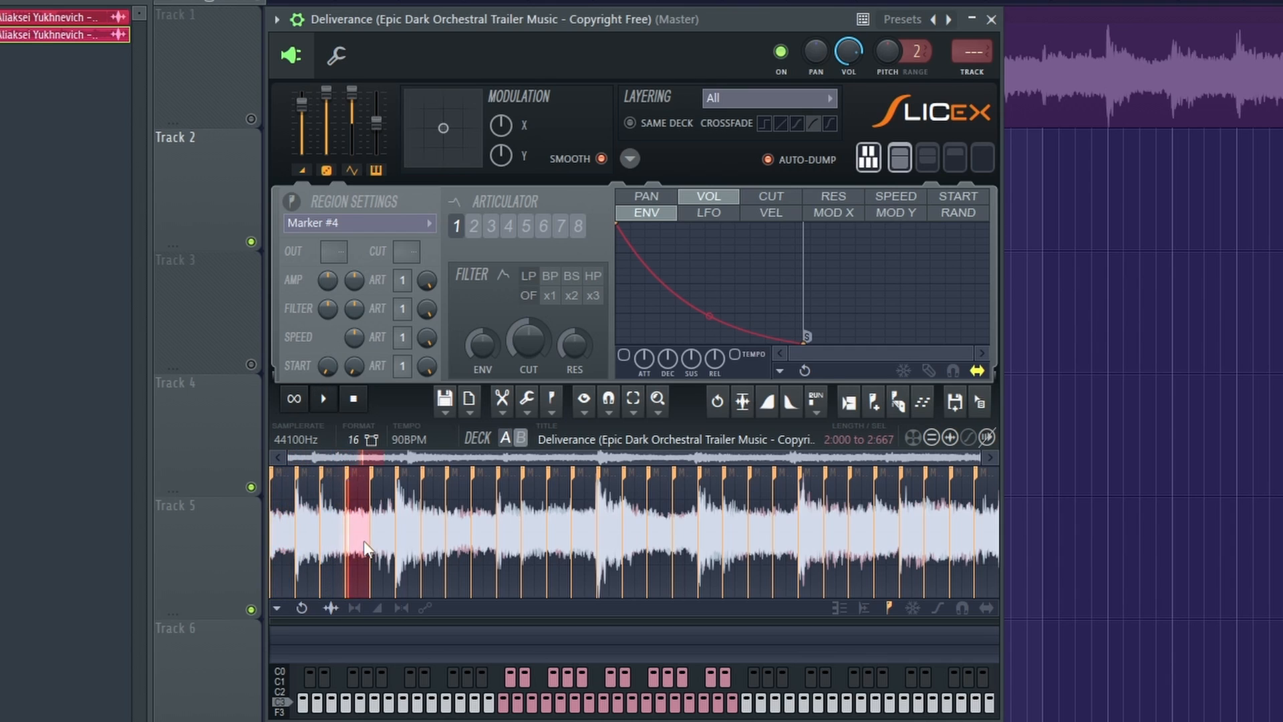
# Delete the Marker #5, #3 and #2 slices so only the third slice of the second bar is kept.
pyautogui.rightClick(387, 538)
pyautogui.press('Delete')
pyautogui.rightClick(332, 540)
pyautogui.press('Delete')
pyautogui.rightClick(305, 546)
pyautogui.press('Delete')
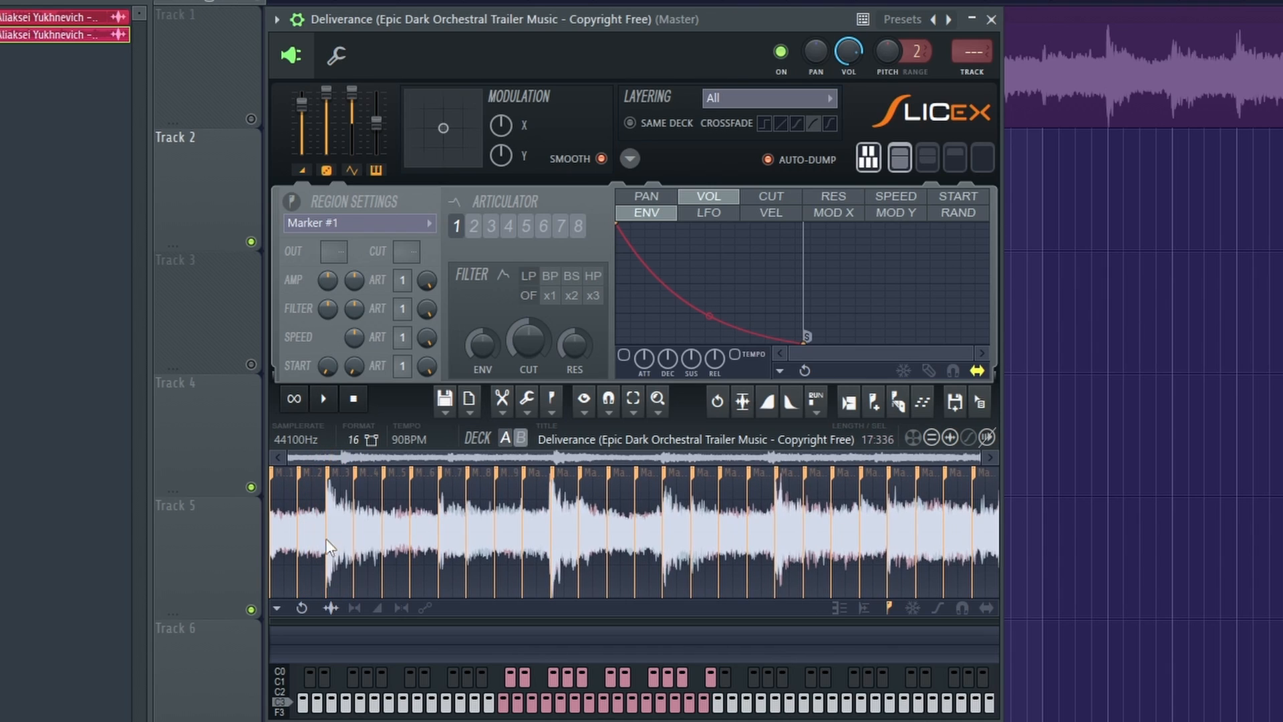
# Audition the third bar's slices and delete its first, second and fourth ones, keeping the third.
pyautogui.rightClick(402, 536)
pyautogui.rightClick(423, 539)
pyautogui.rightClick(380, 544)
pyautogui.rightClick(398, 538)
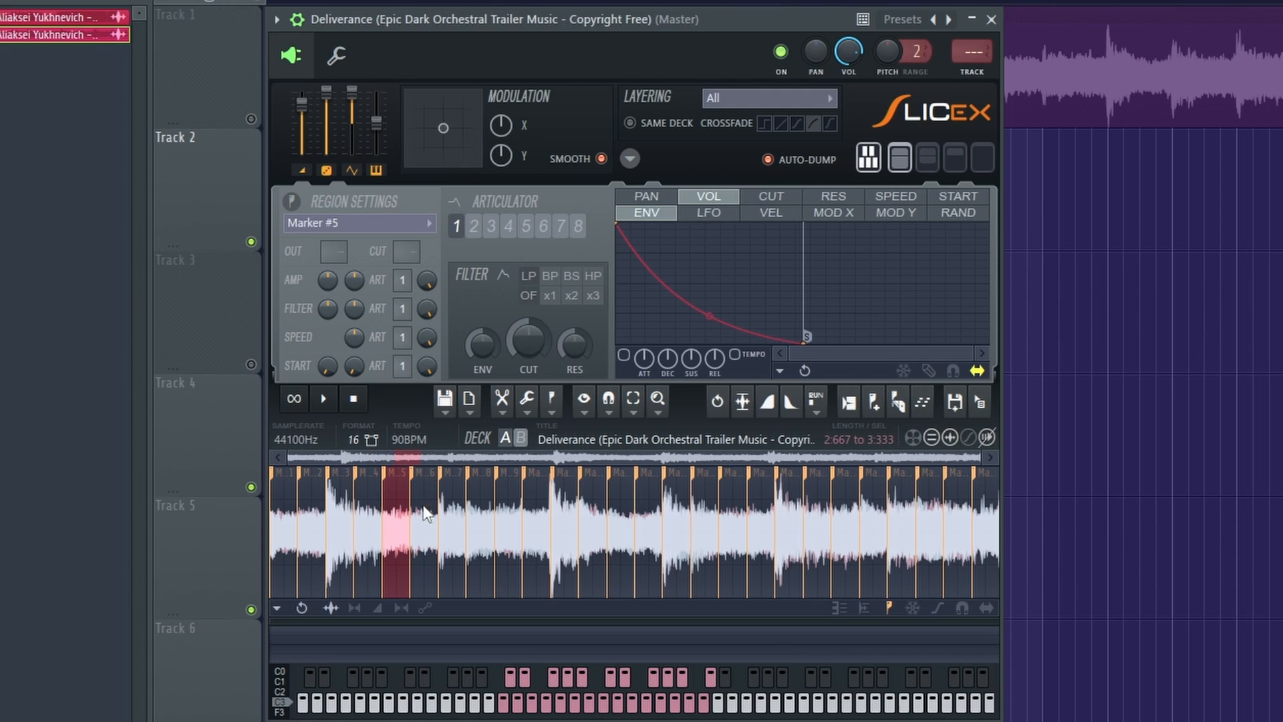
pyautogui.rightClick(412, 541)
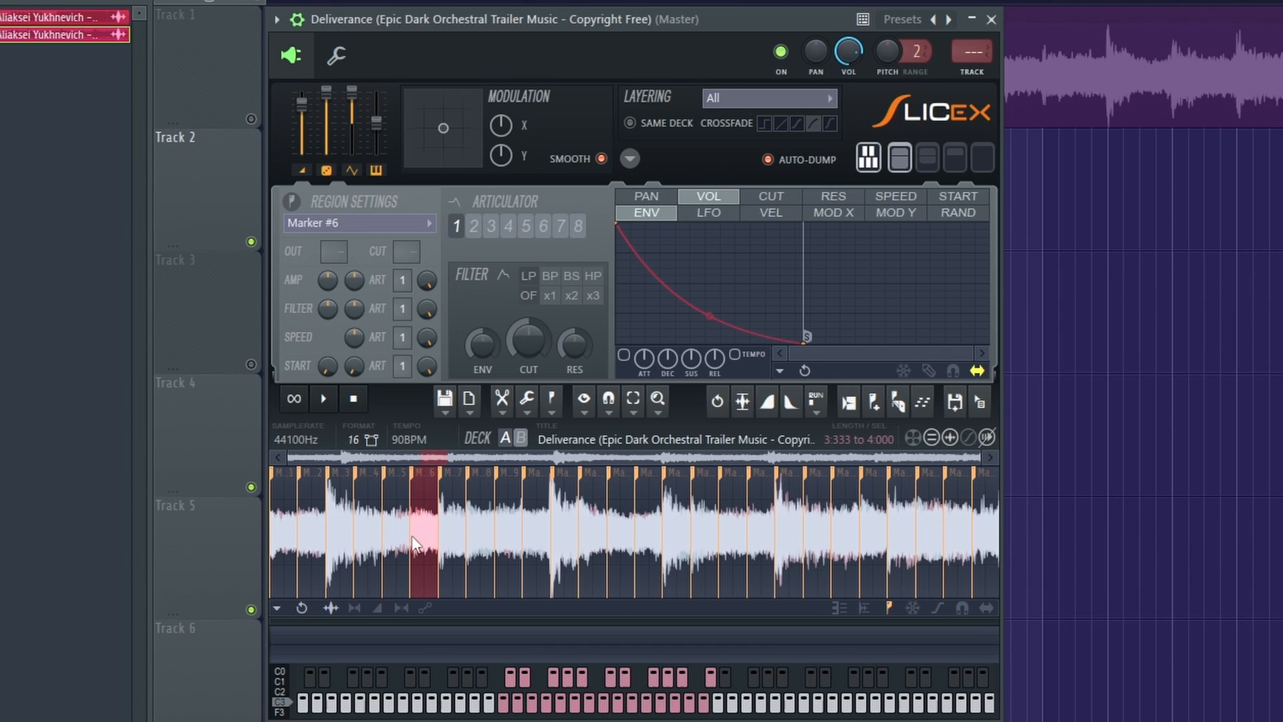
pyautogui.press('Delete')
pyautogui.rightClick(373, 541)
pyautogui.press('Delete')
pyautogui.rightClick(348, 548)
pyautogui.press('Delete')
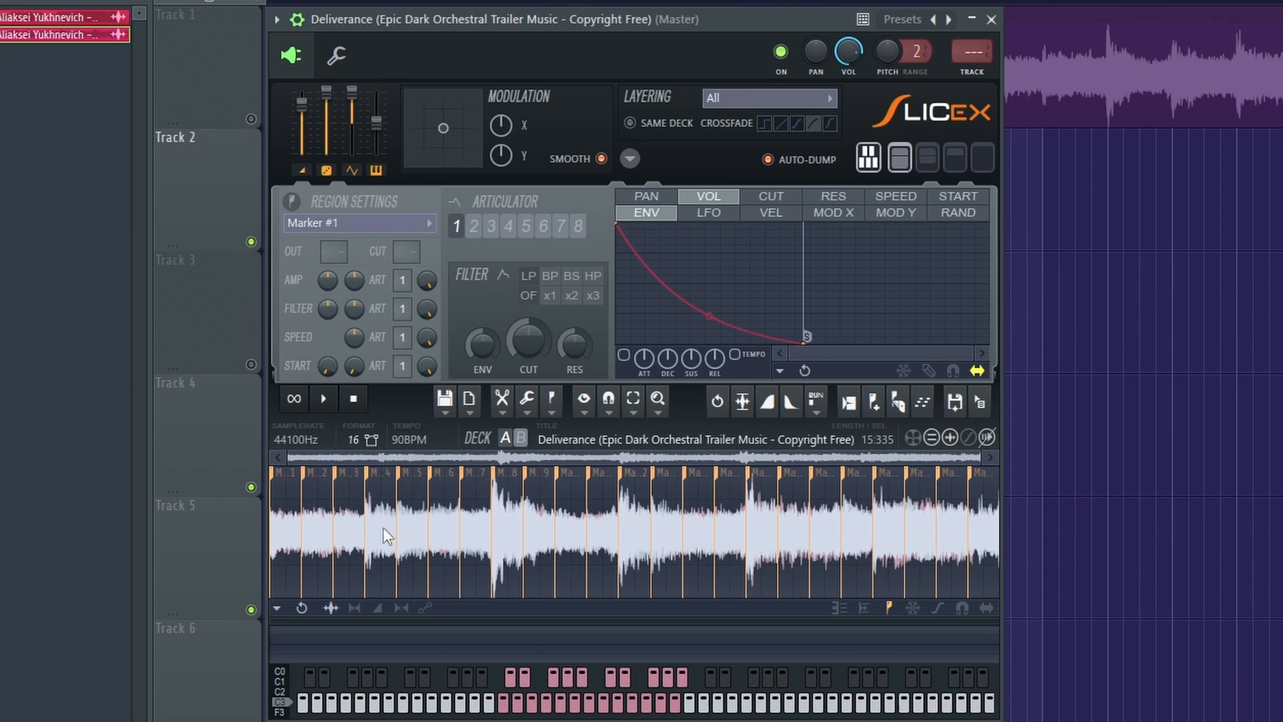
# Audition the Marker #4 to #7 slices and delete #6, #5 and #4, keeping the fourth bar's last slice.
pyautogui.rightClick(472, 530)
pyautogui.rightClick(439, 539)
pyautogui.rightClick(414, 541)
pyautogui.rightClick(391, 536)
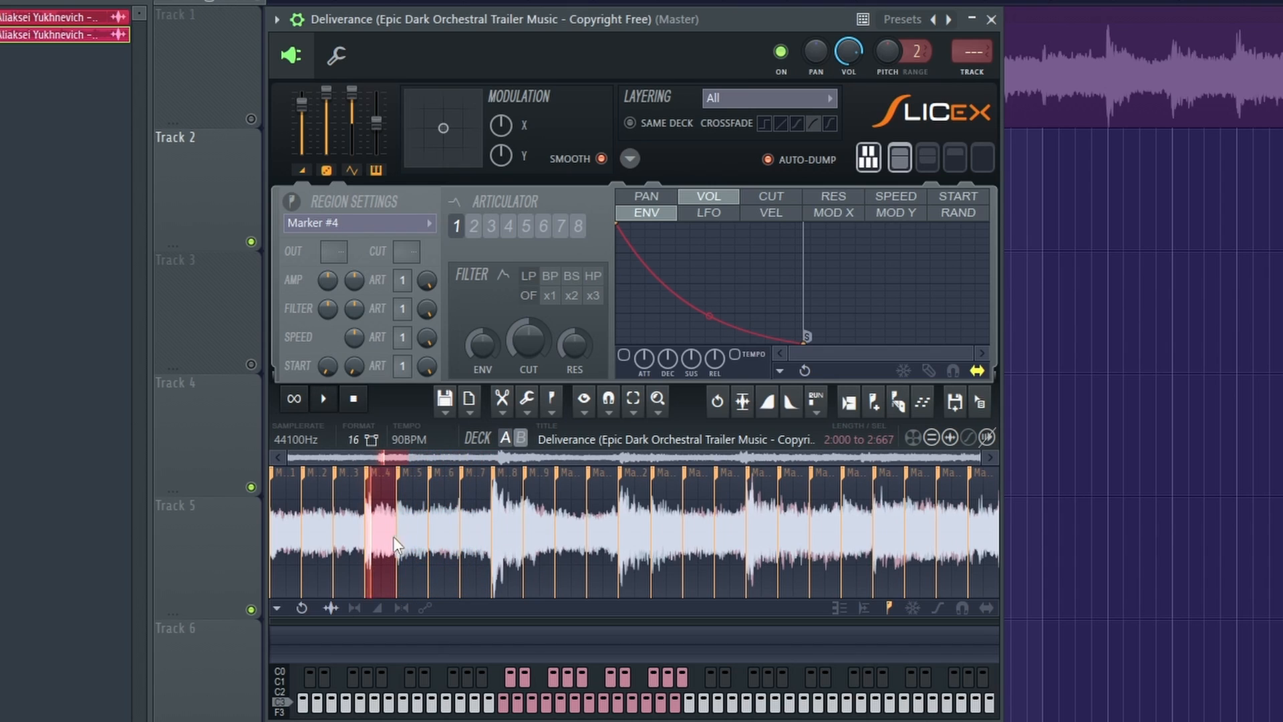
pyautogui.rightClick(477, 533)
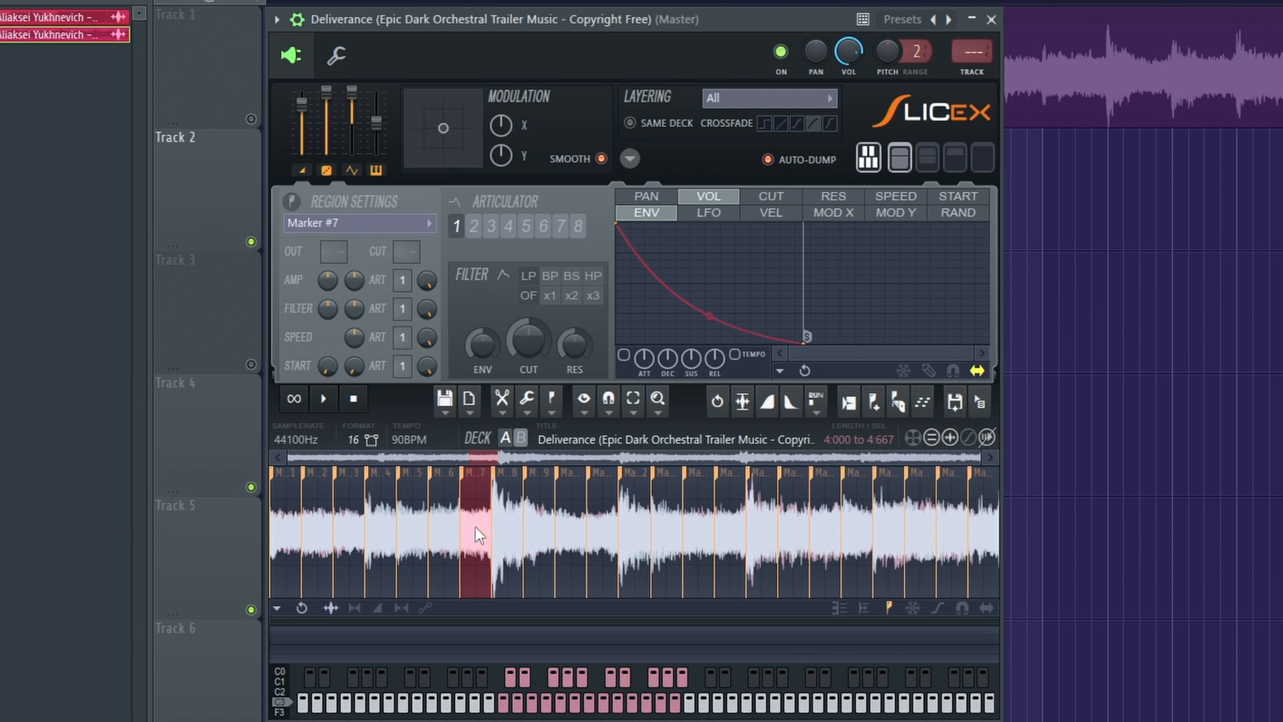
pyautogui.rightClick(446, 526)
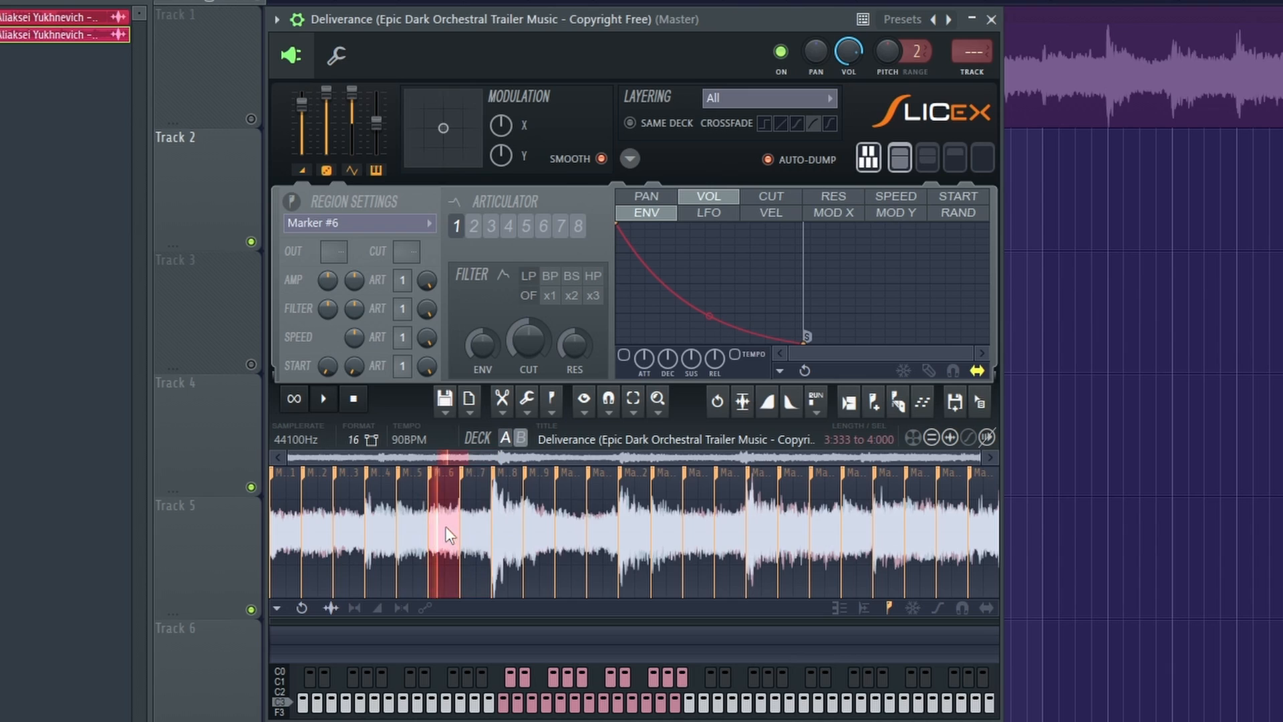
pyautogui.press('Delete')
pyautogui.rightClick(427, 529)
pyautogui.press('Delete')
pyautogui.rightClick(390, 535)
pyautogui.press('Delete')
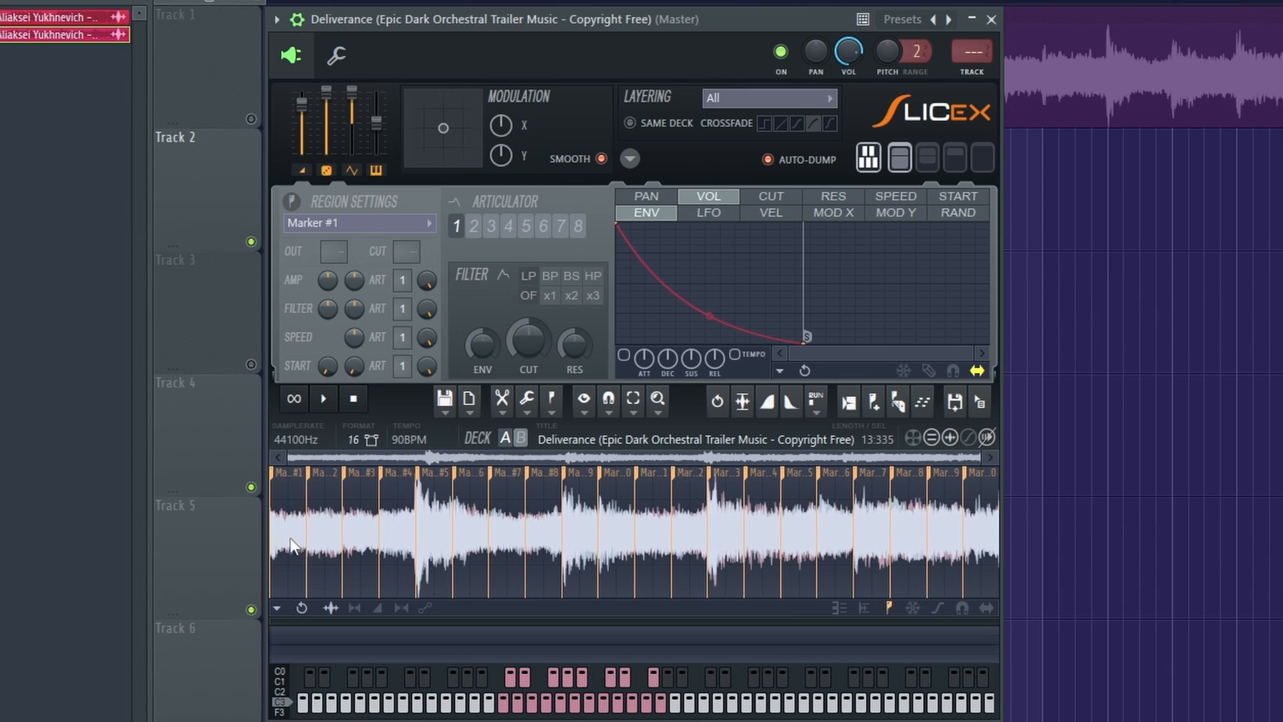
# Play the four kept slices, and delete every slice of the fifth bar except its second one.
pyautogui.moveTo(420, 547); pyautogui.dragTo(251, 558)
pyautogui.press('space')
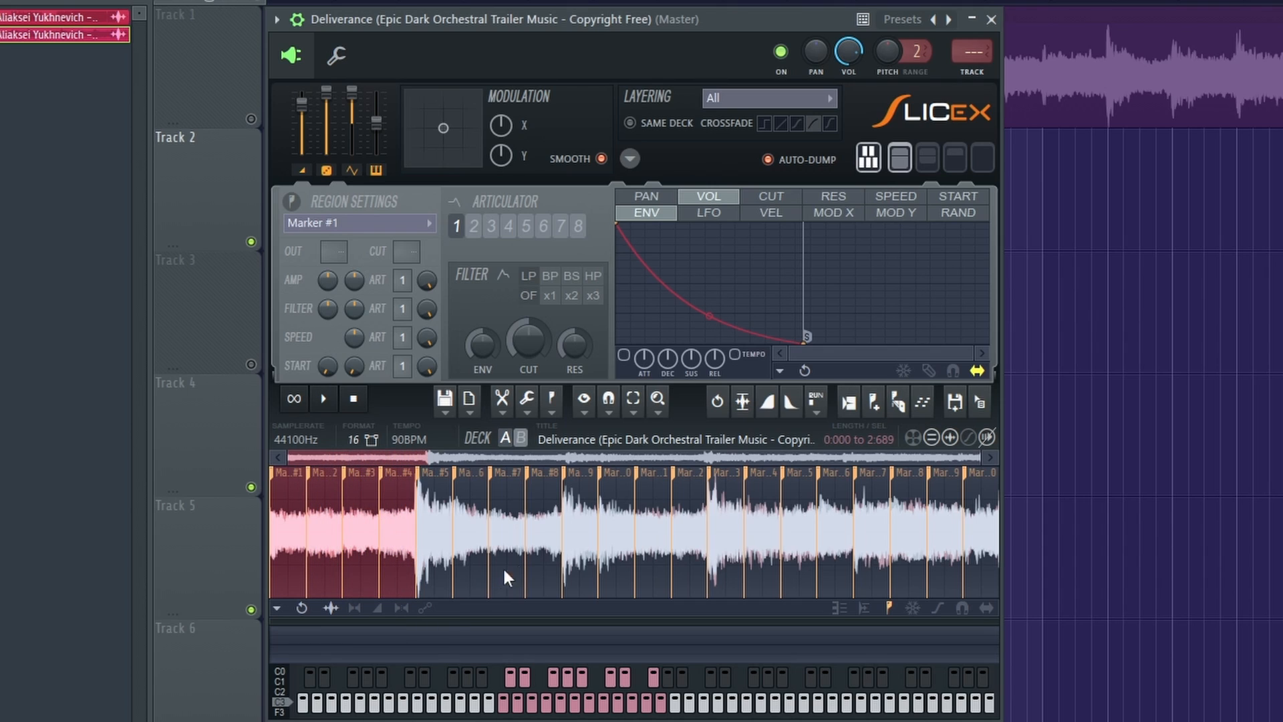
pyautogui.click(498, 540)
pyautogui.click(463, 544)
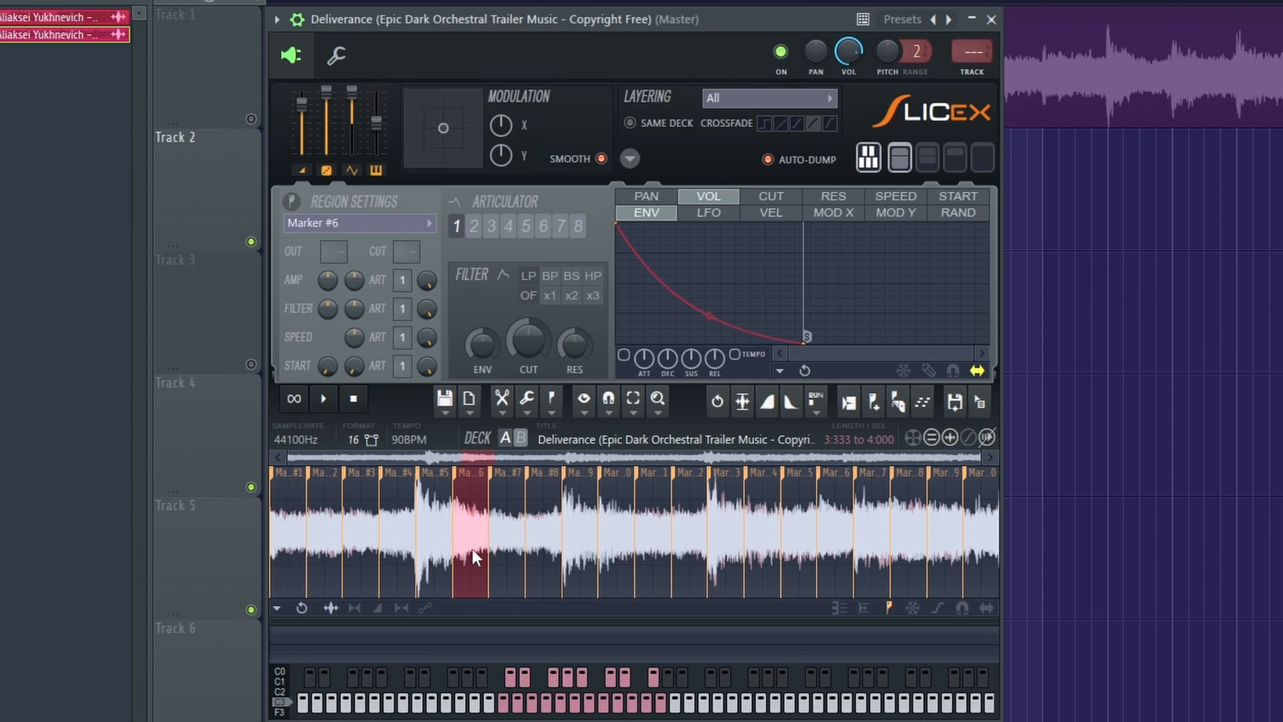
pyautogui.click(437, 536)
pyautogui.press('Delete')
pyautogui.click(477, 528)
pyautogui.press('Delete')
pyautogui.click(475, 526)
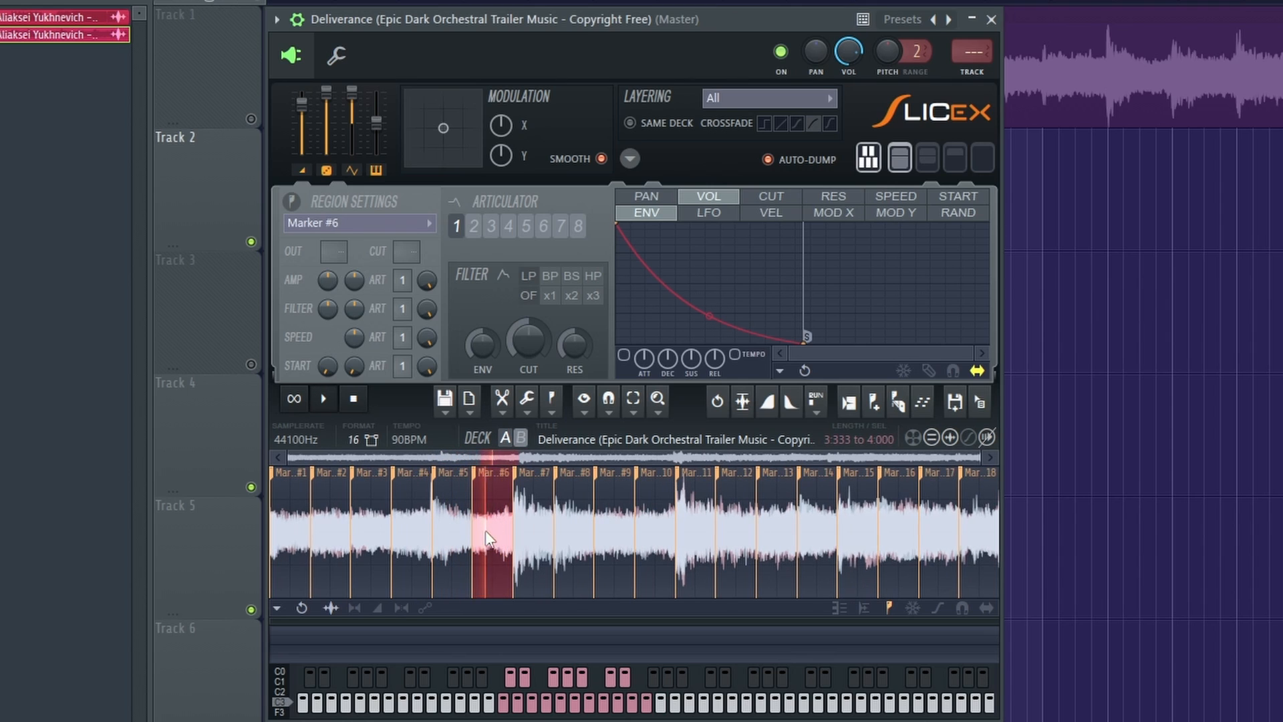
pyautogui.press('Delete')
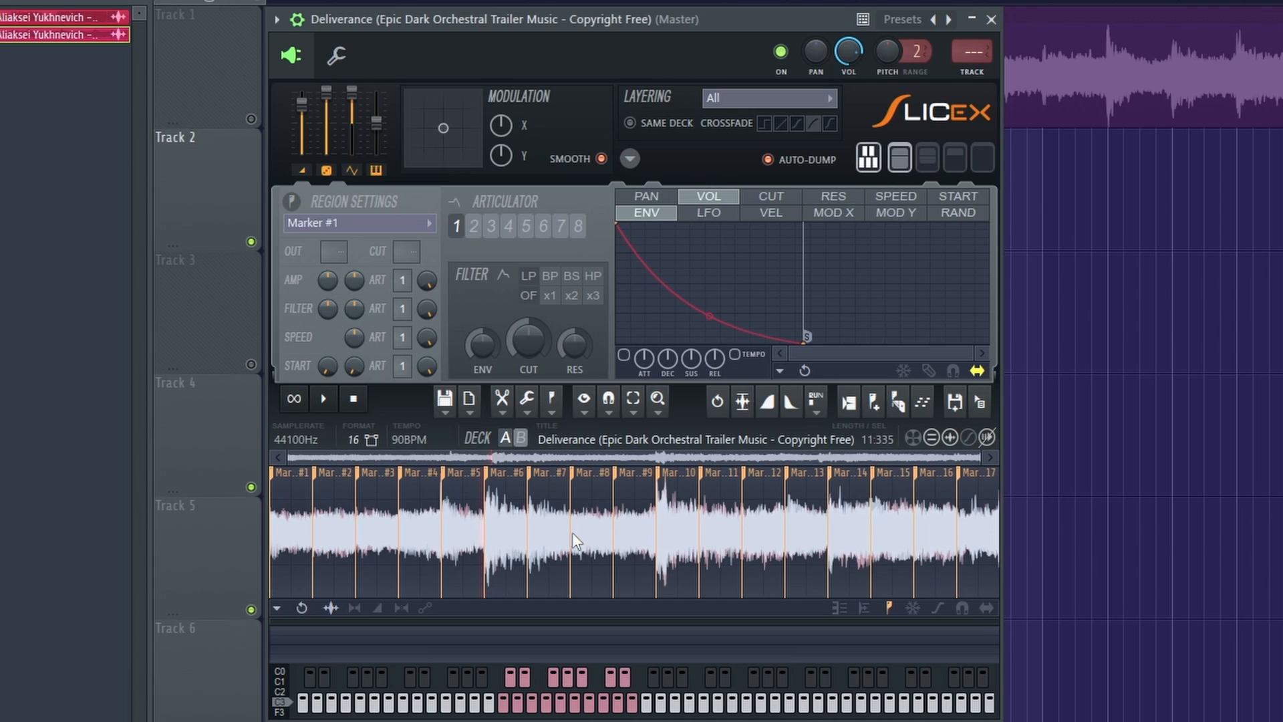
# Audition the slices of the sixth bar and delete three of them, keeping a single slice.
pyautogui.moveTo(485, 523); pyautogui.dragTo(657, 556)
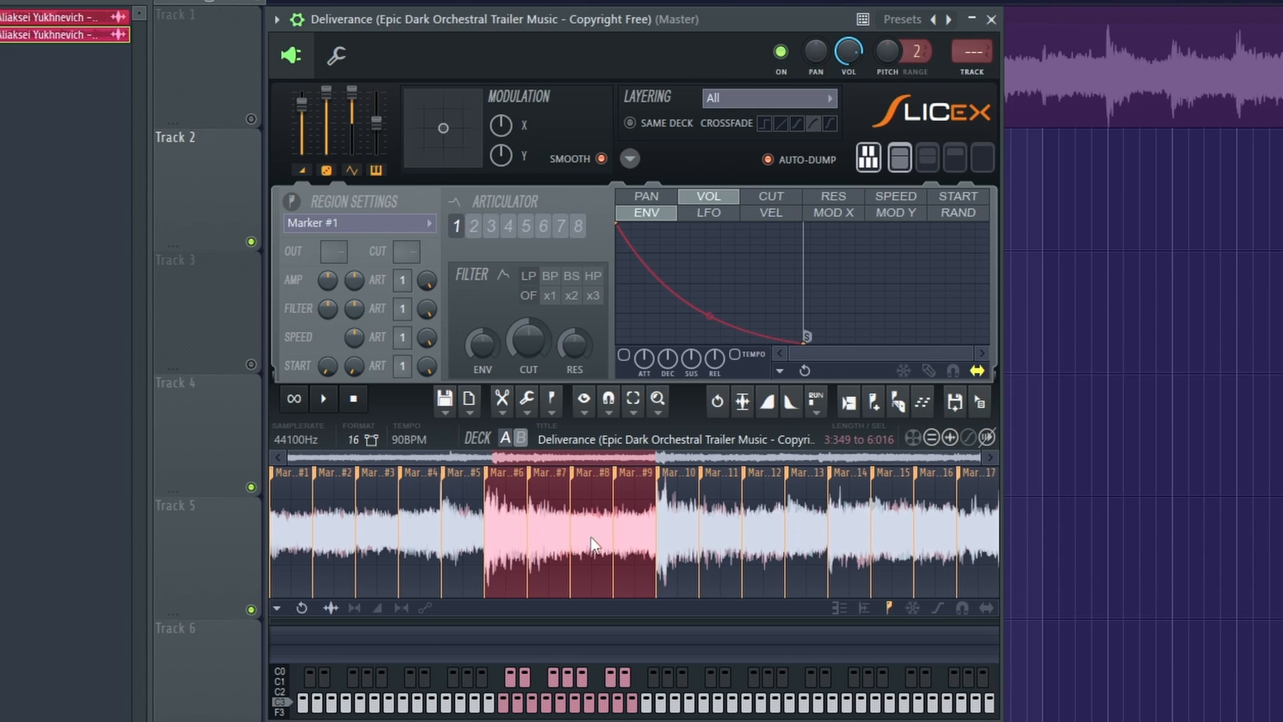
pyautogui.click(537, 536)
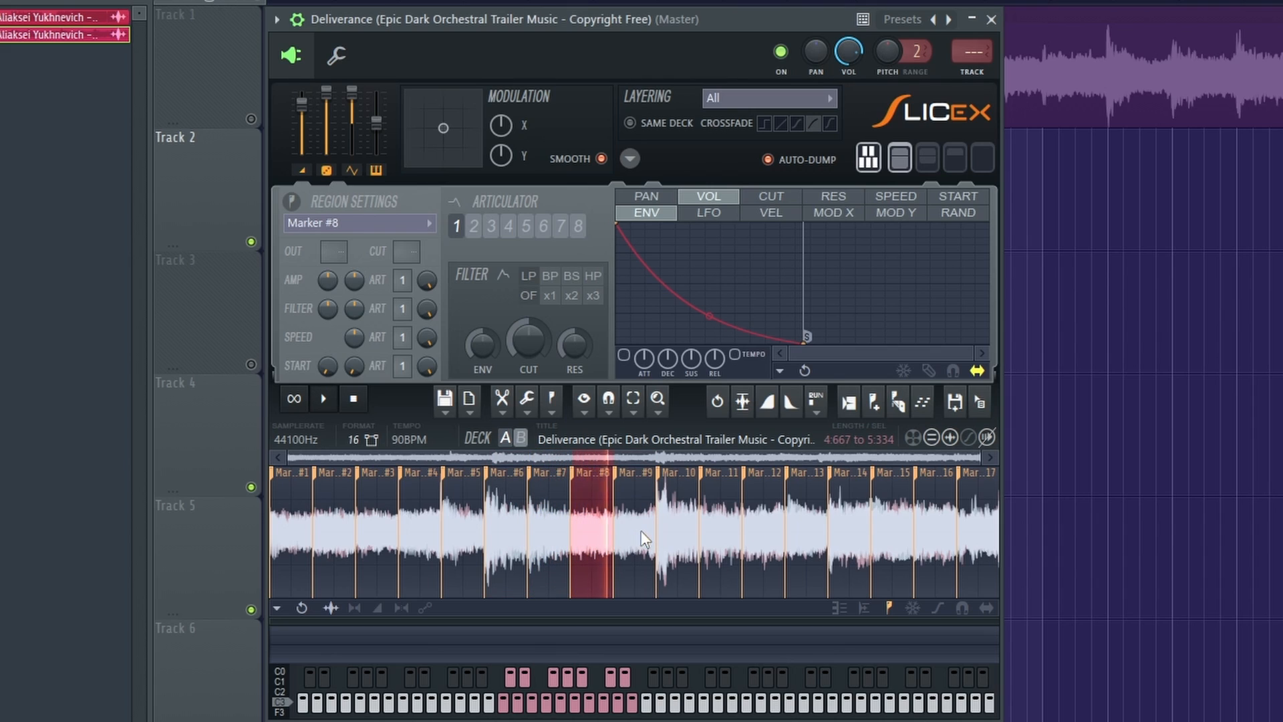
pyautogui.press('Delete')
pyautogui.doubleClick(561, 528)
pyautogui.press('Delete')
pyautogui.doubleClick(556, 527)
pyautogui.press('Delete')
# Audition slices in the seventh bar and delete three of its four slices, including its first and second.
pyautogui.doubleClick(721, 532)
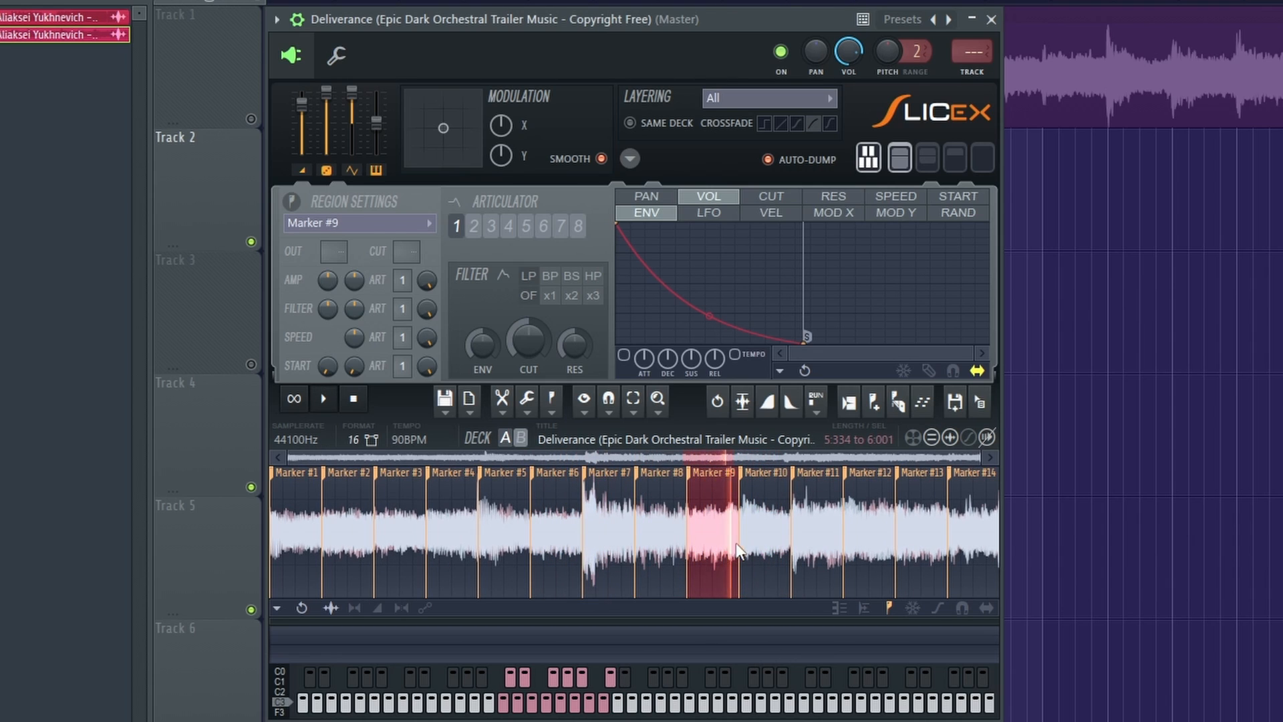
pyautogui.press('Delete')
pyautogui.doubleClick(699, 548)
pyautogui.press('Delete')
pyautogui.doubleClick(643, 548)
pyautogui.press('Delete')
# Audition the last bar's slices and delete Marker #10, #9 and #8, keeping only its final slice.
pyautogui.click(896, 532)
pyautogui.click(955, 530)
pyautogui.doubleClick(848, 536)
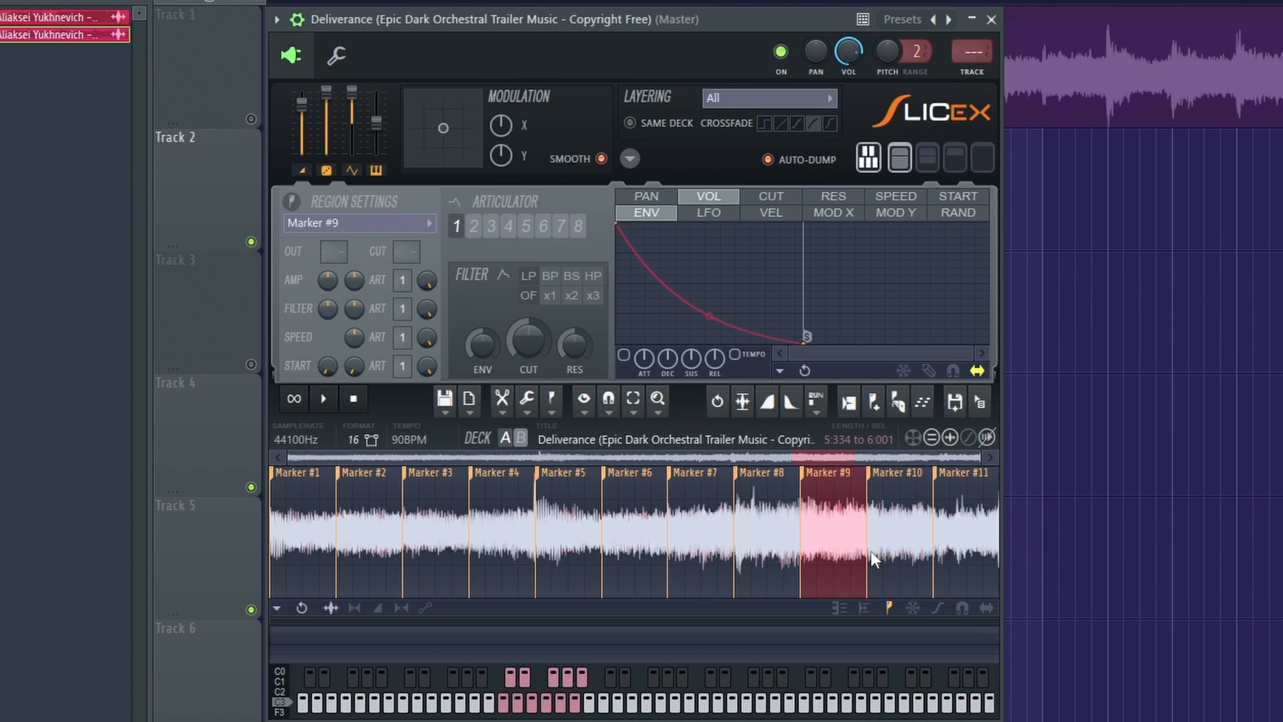
pyautogui.doubleClick(908, 520)
pyautogui.press('Delete')
pyautogui.doubleClick(873, 526)
pyautogui.press('Delete')
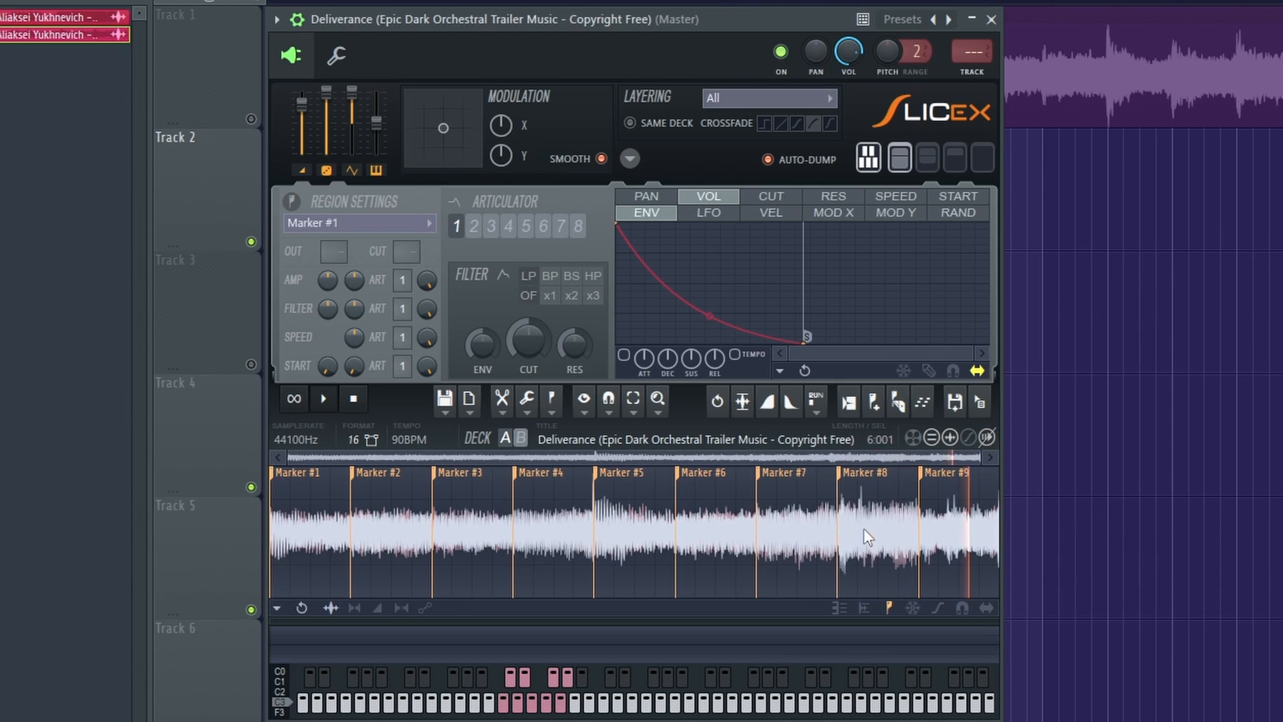
pyautogui.doubleClick(868, 529)
pyautogui.press('Delete')
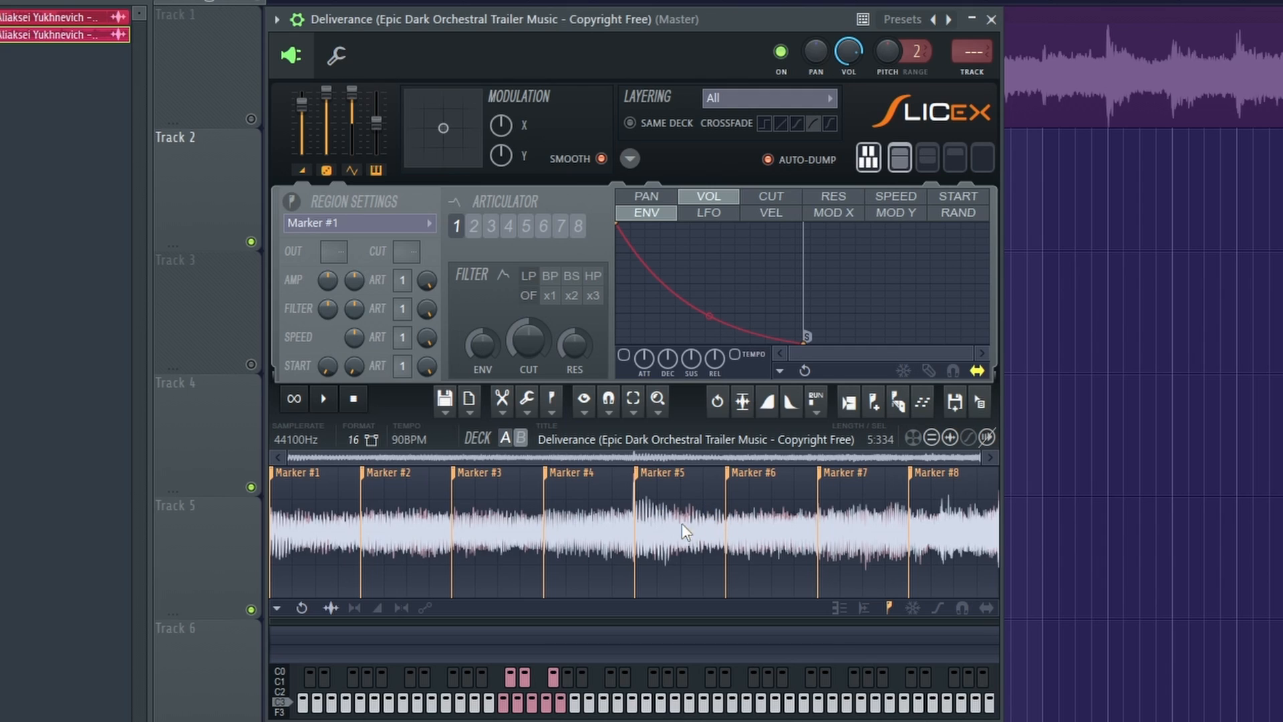
# Audition the edited eight-slice sample and place it from Slicex as an audio clip at the start of Track 4.
pyautogui.moveTo(680, 523); pyautogui.dragTo(723, 525)
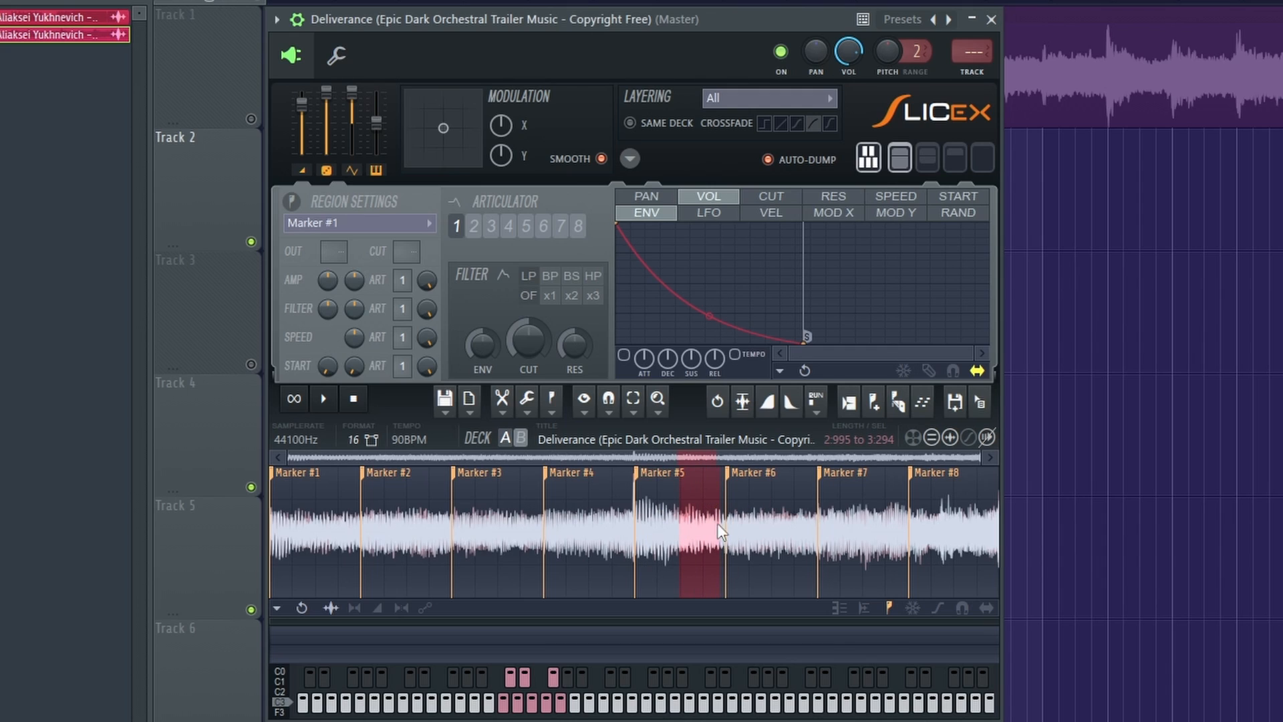
pyautogui.click(806, 545)
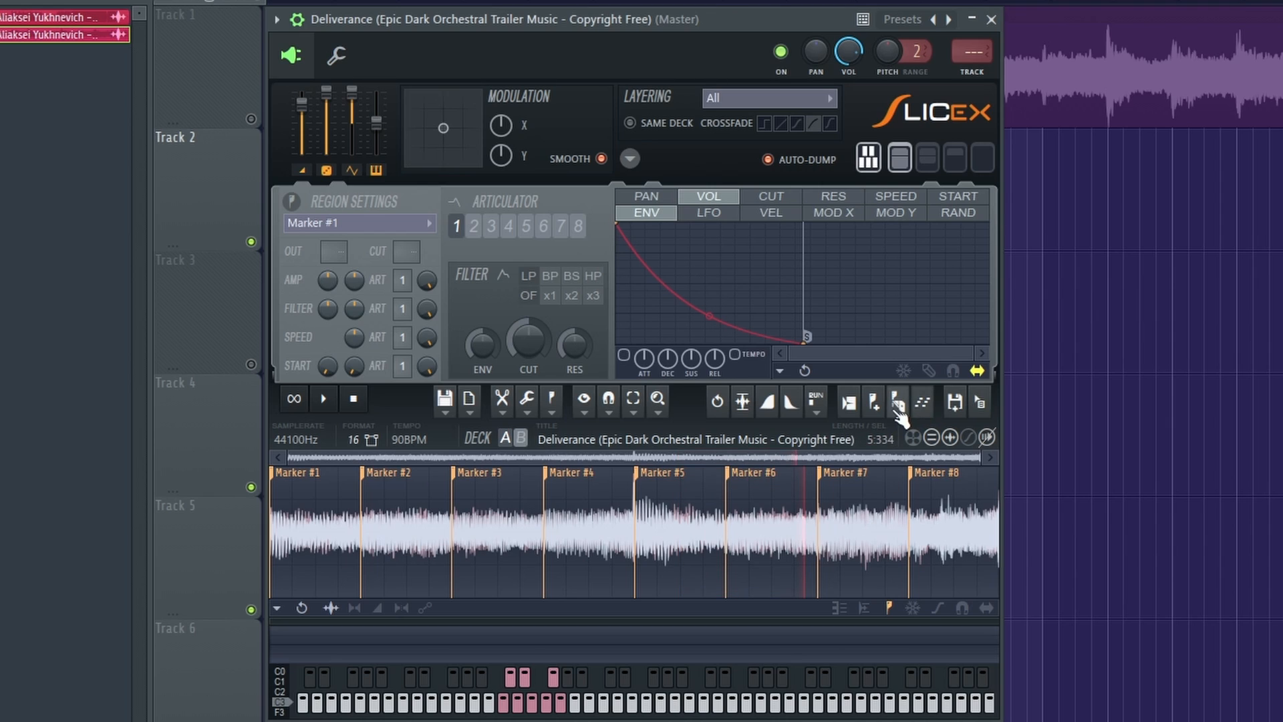
pyautogui.moveTo(979, 401); pyautogui.dragTo(307, 526)
pyautogui.keyDown('ctrl'); pyautogui.click(364, 451); pyautogui.keyUp('ctrl')
pyautogui.keyDown('ctrl'); pyautogui.click(470, 494); pyautogui.keyUp('ctrl')
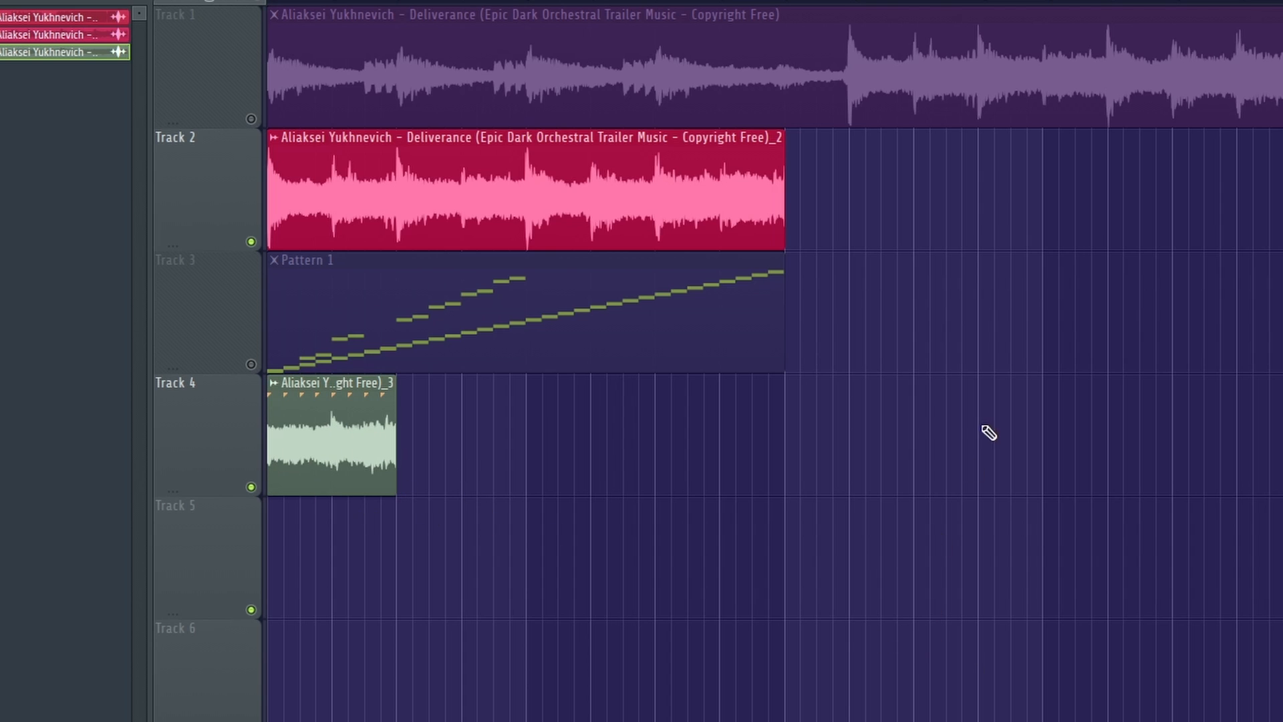